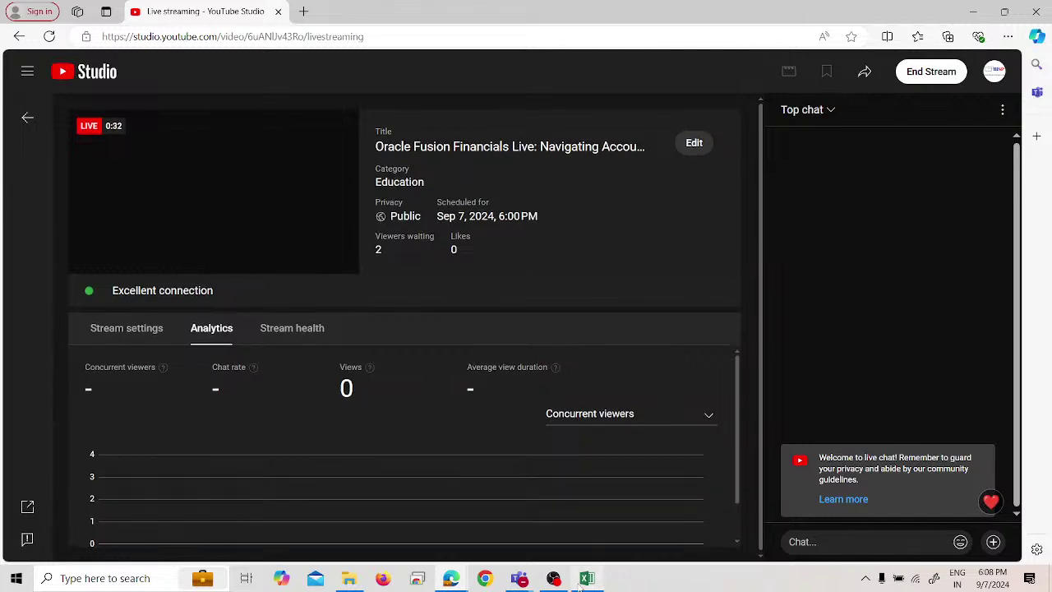
Switch to the Excel workbook and enter "transaction with memo lines / standard memo lines" in cell A11 of Sheet2.
mouse_move(452, 580)
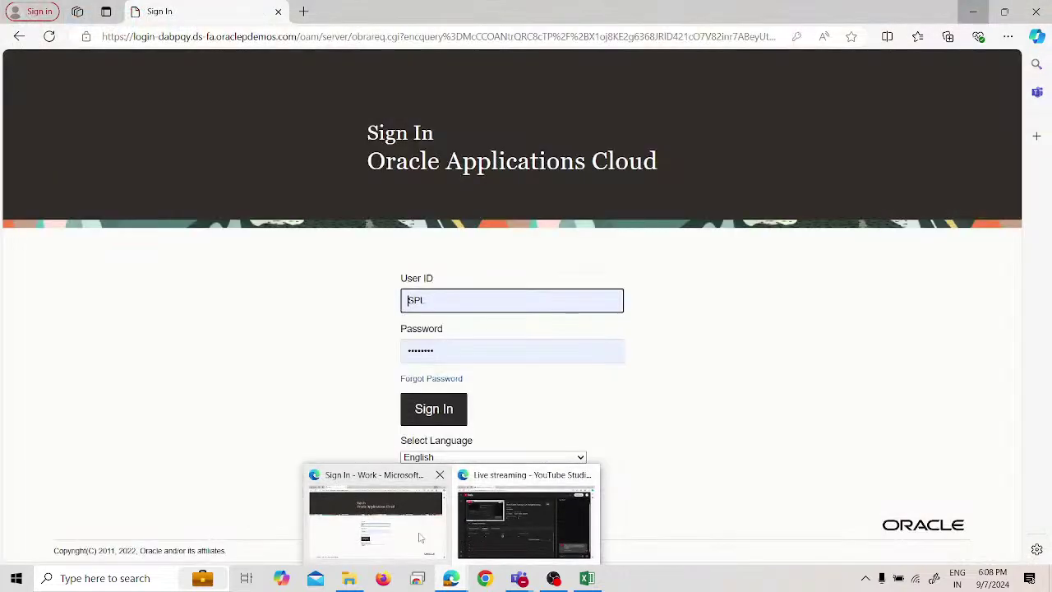
left_click(421, 538)
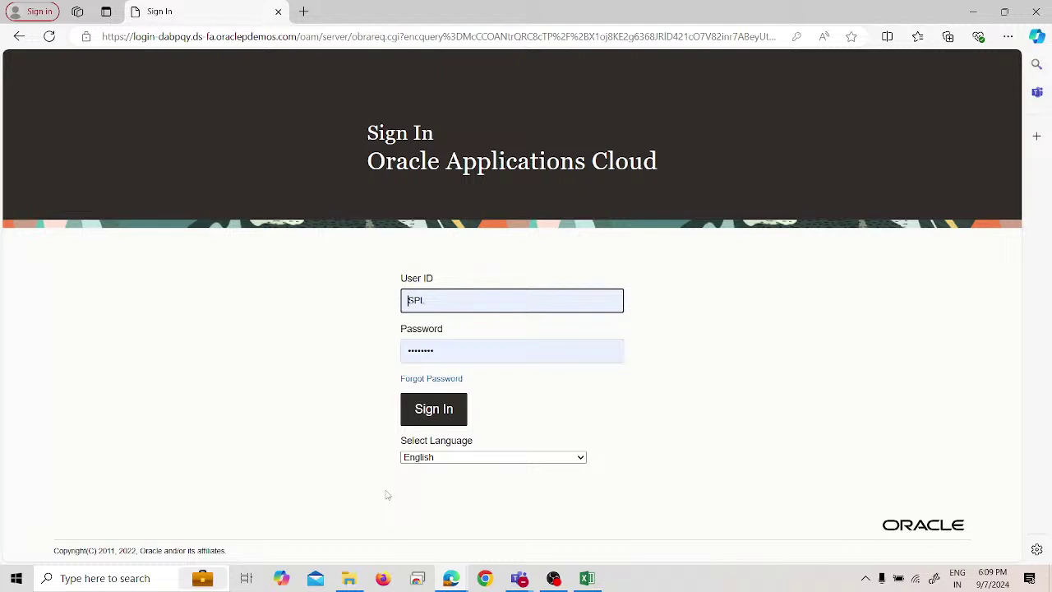
left_click(587, 577)
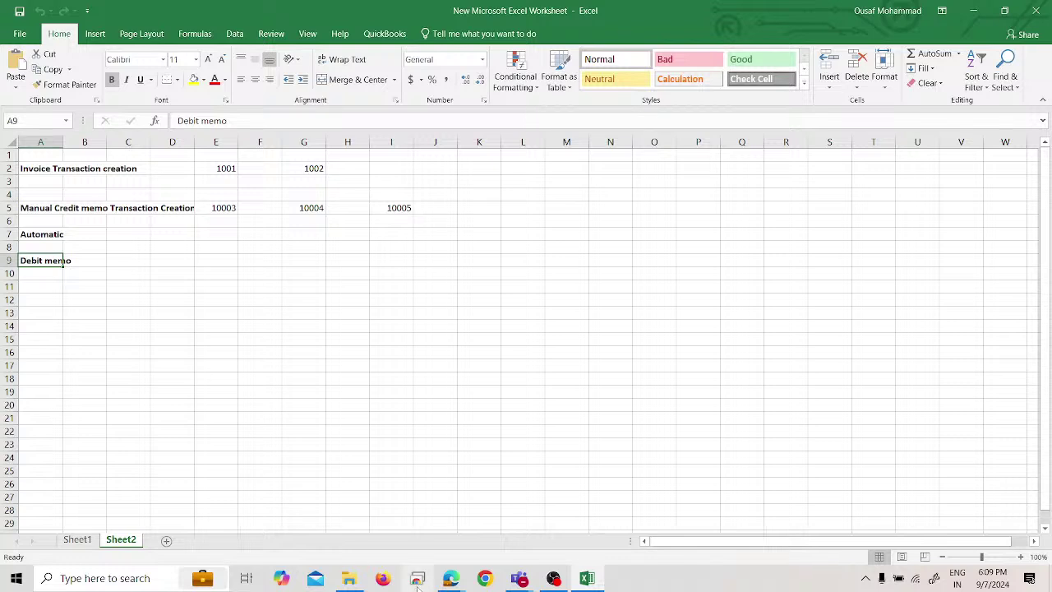
left_click(54, 299)
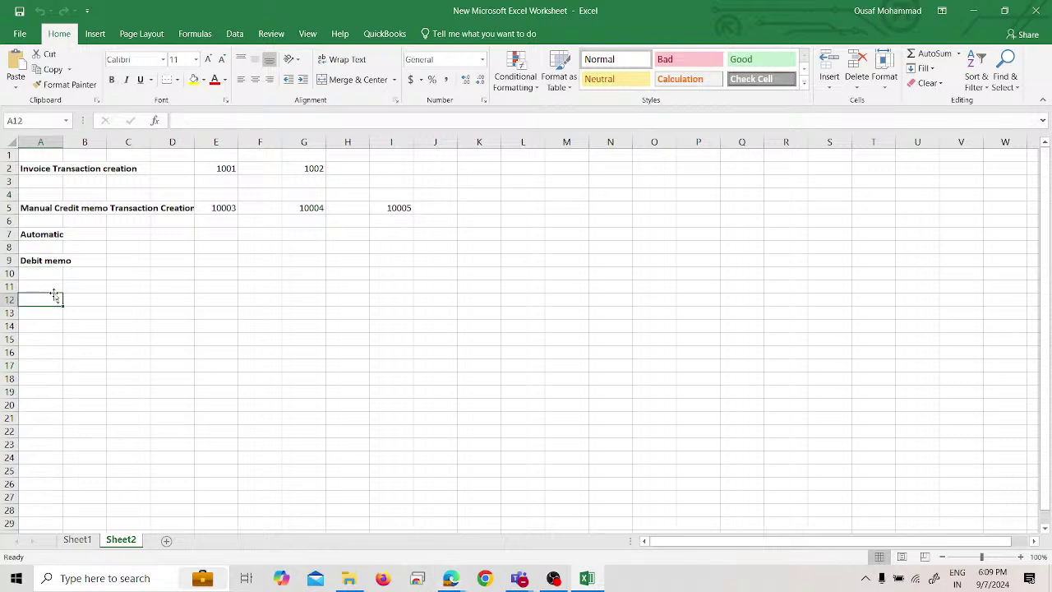
left_click(50, 284)
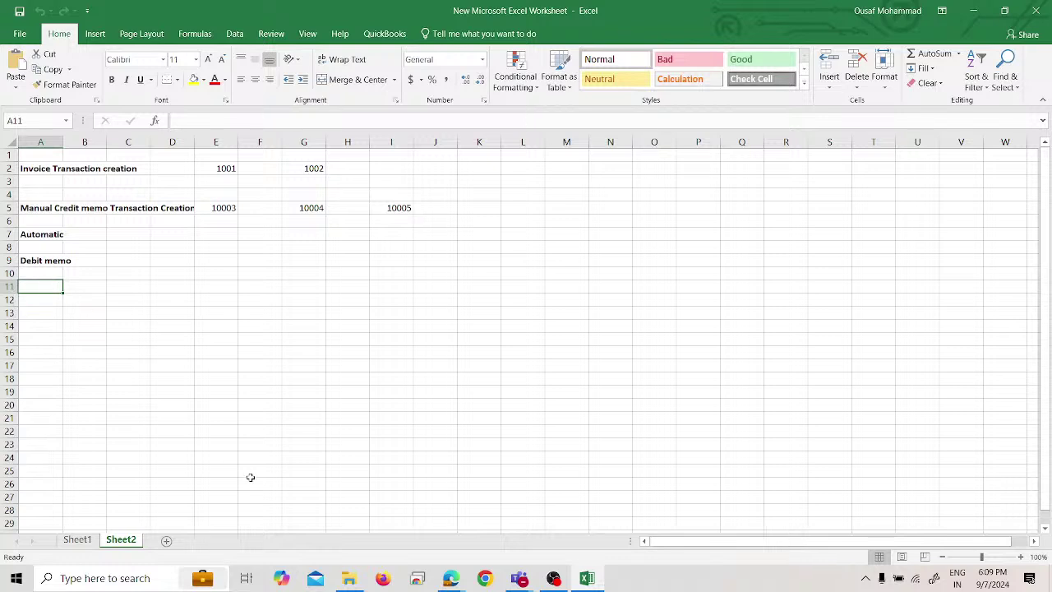
type("transa")
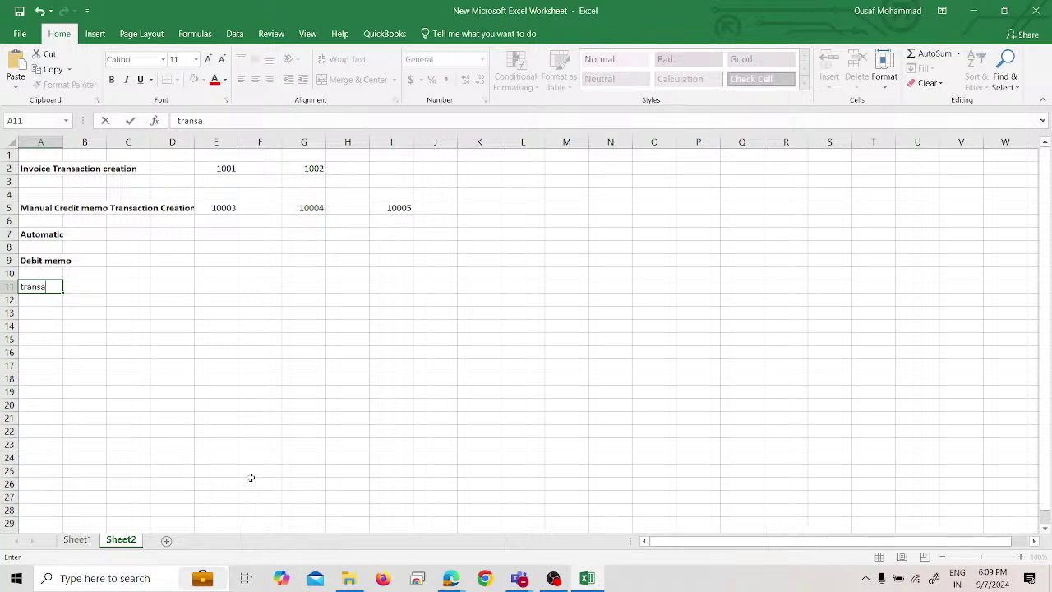
type("ct")
key("BackSpace")
type("ction with memo lines")
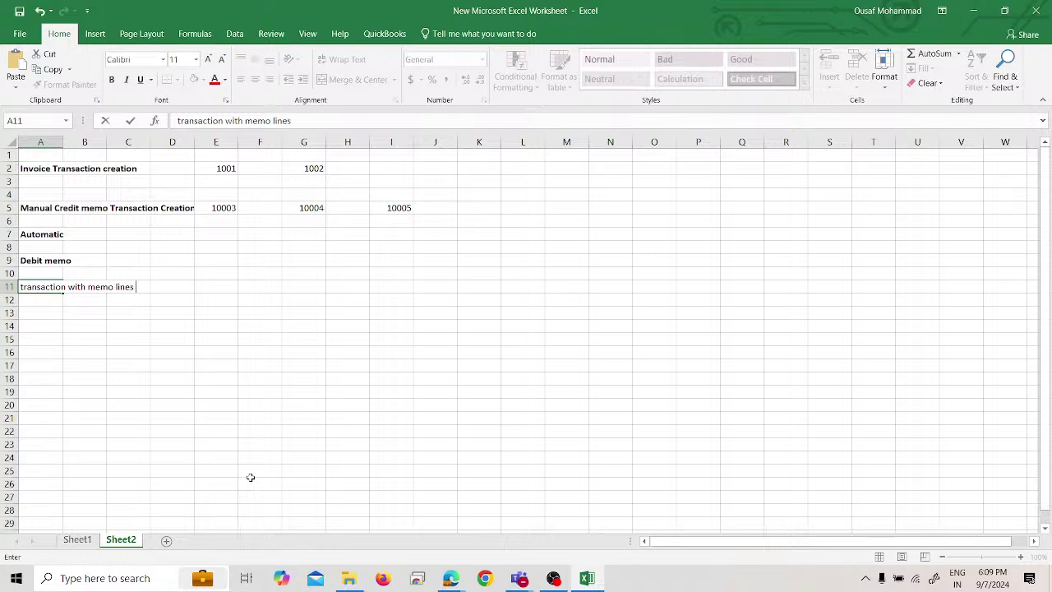
type(" / standard memo lines")
key("Return")
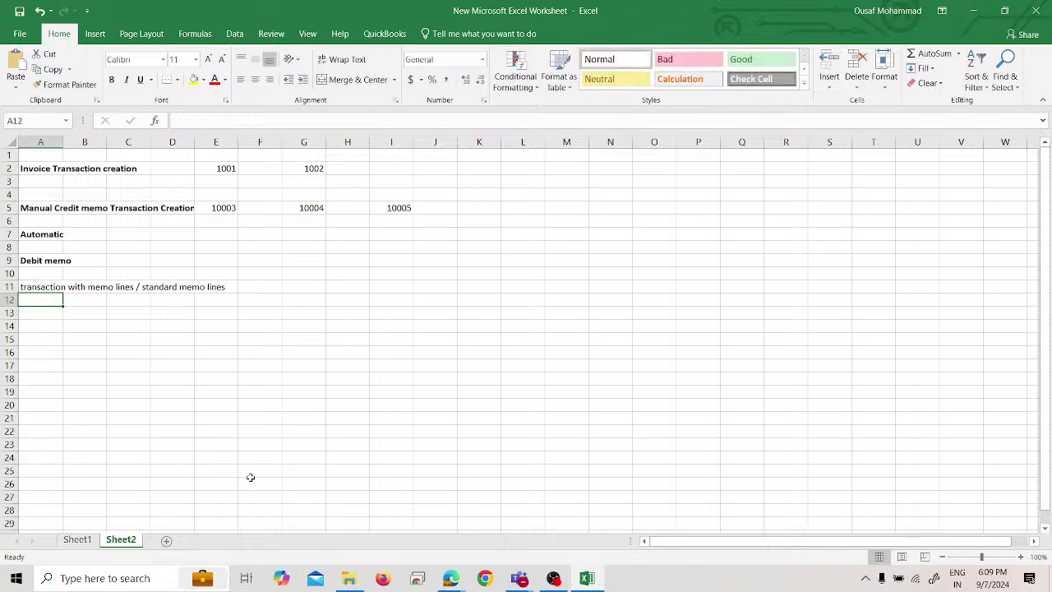
Make the memo lines heading in cell A11 bold.
key("Up")
key("super+s")
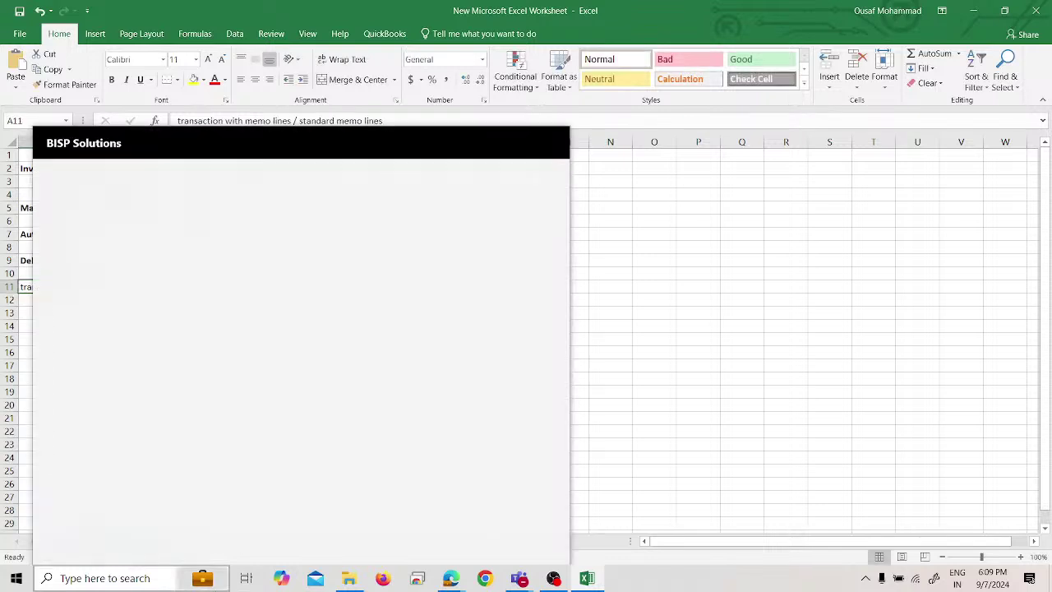
key("Escape")
key("ctrl+b")
left_click(147, 339)
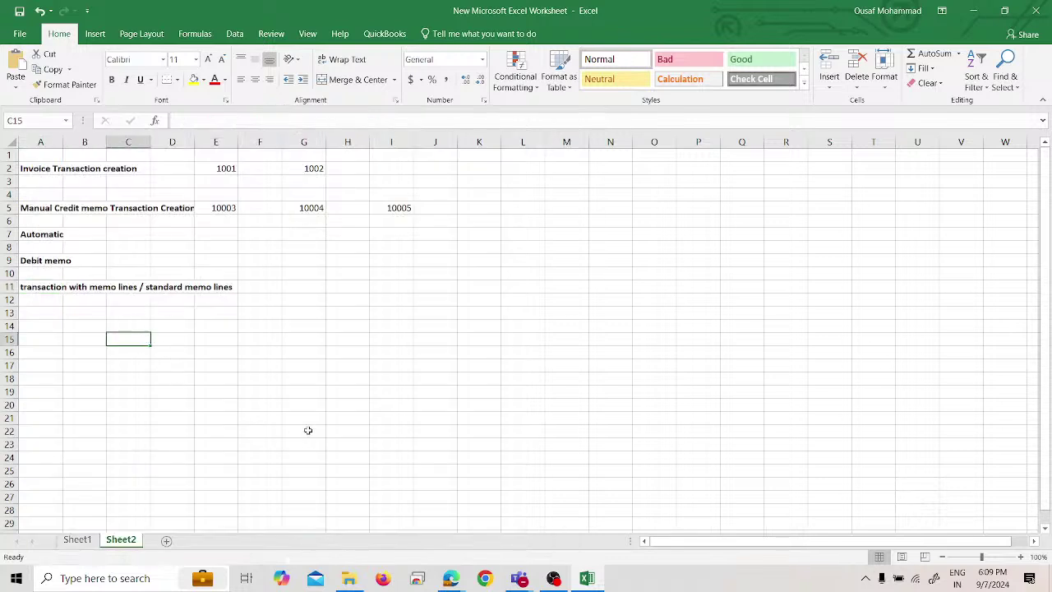
Switch to Edge, try to sign in to Oracle Applications Cloud with the saved credentials, and resubmit the sign-in form.
mouse_move(455, 581)
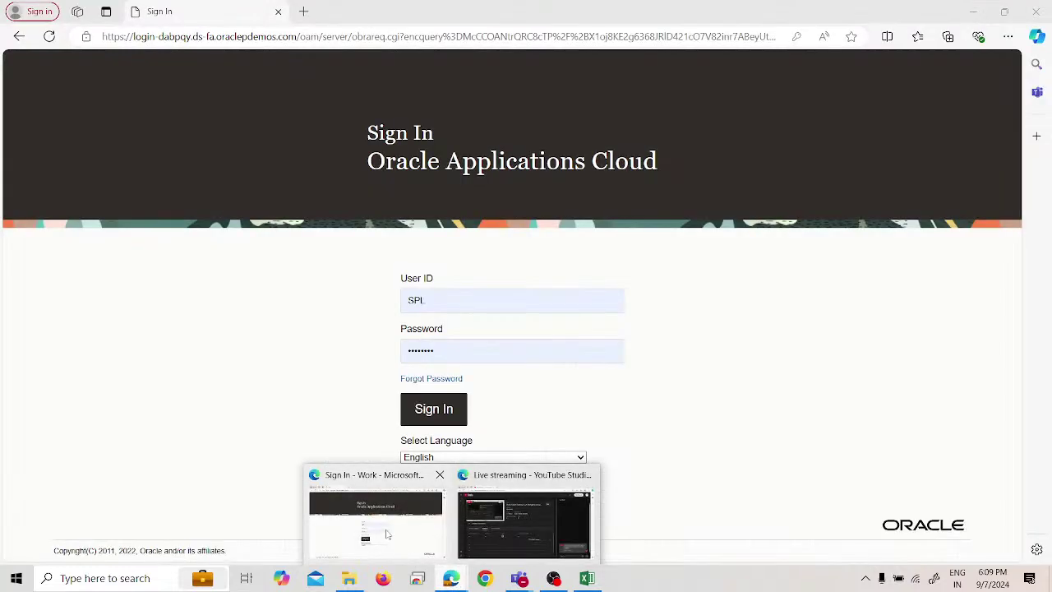
left_click(382, 534)
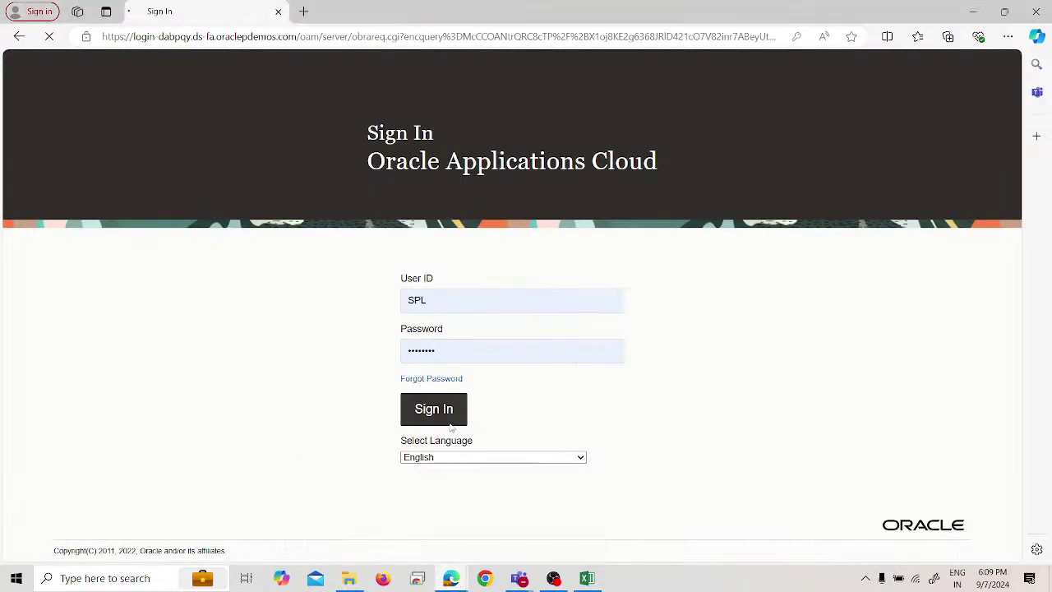
left_click(451, 420)
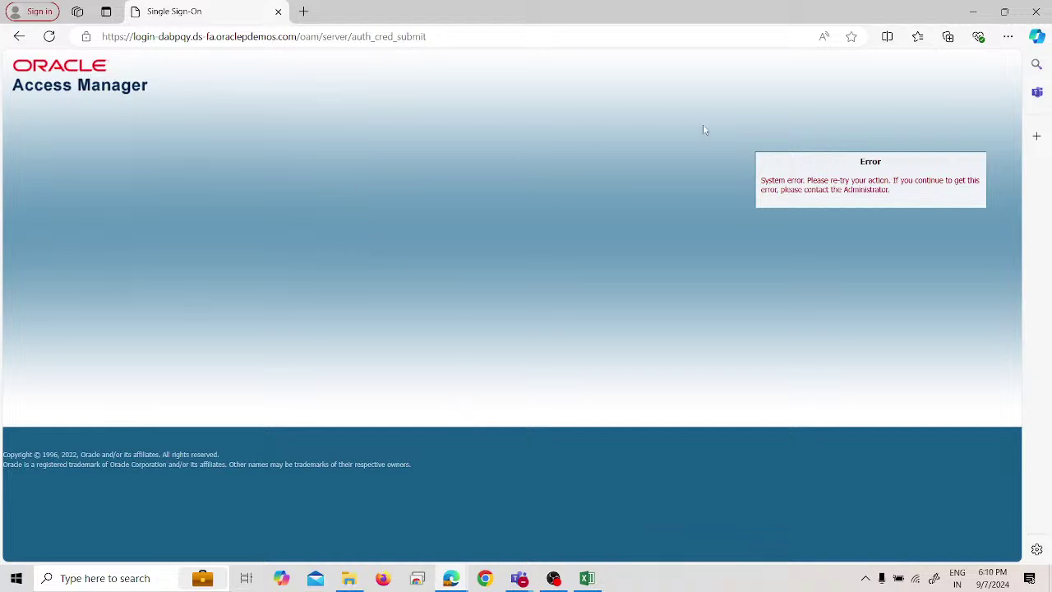
left_click(50, 36)
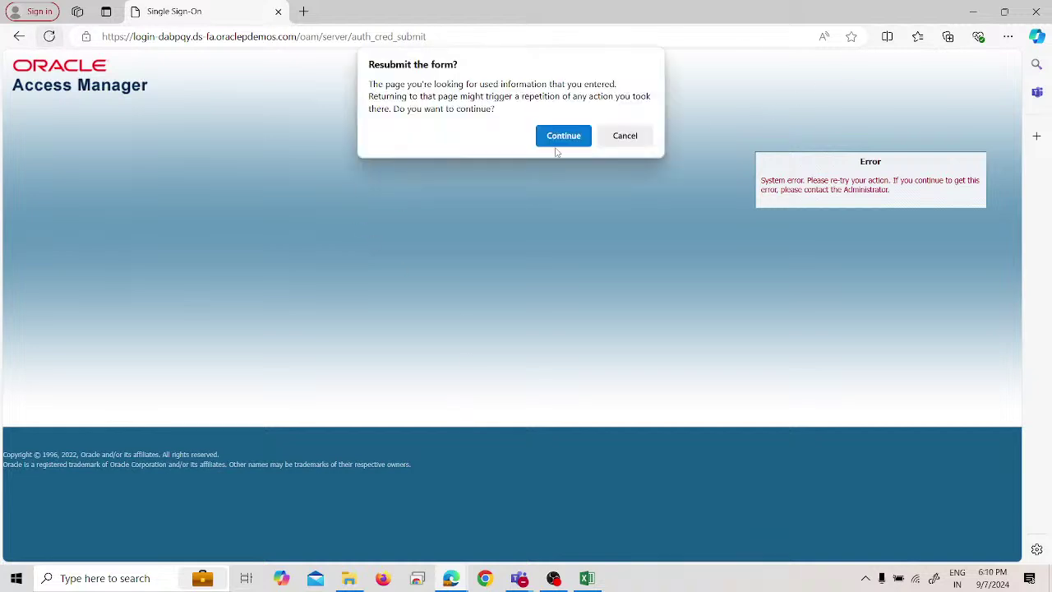
left_click(573, 140)
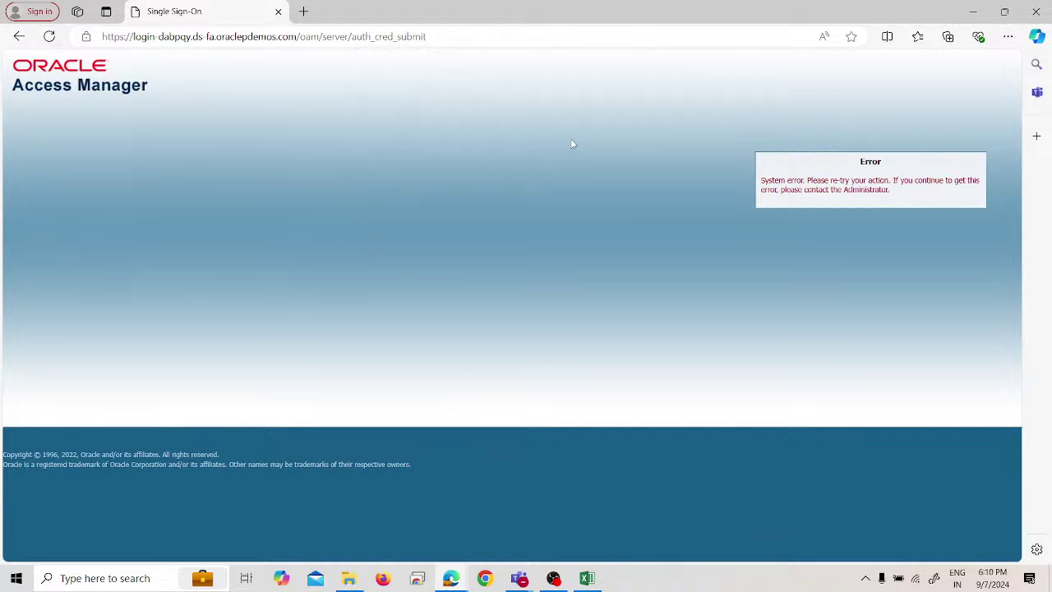
Look through the clipboard history for the Oracle sign-in address from a new browser tab.
left_click(305, 11)
left_click(254, 37)
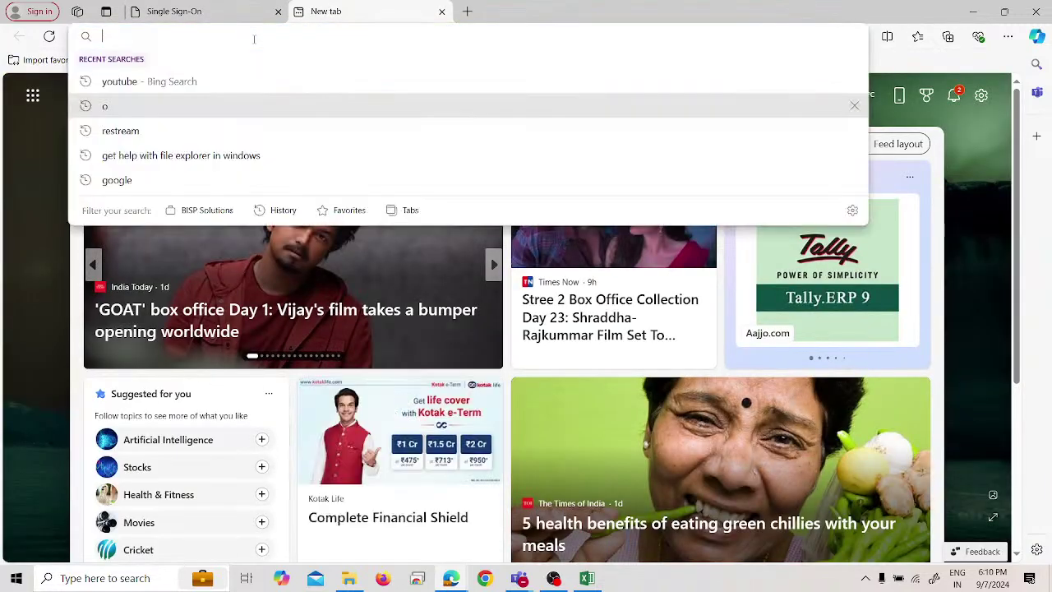
left_click(3, 148)
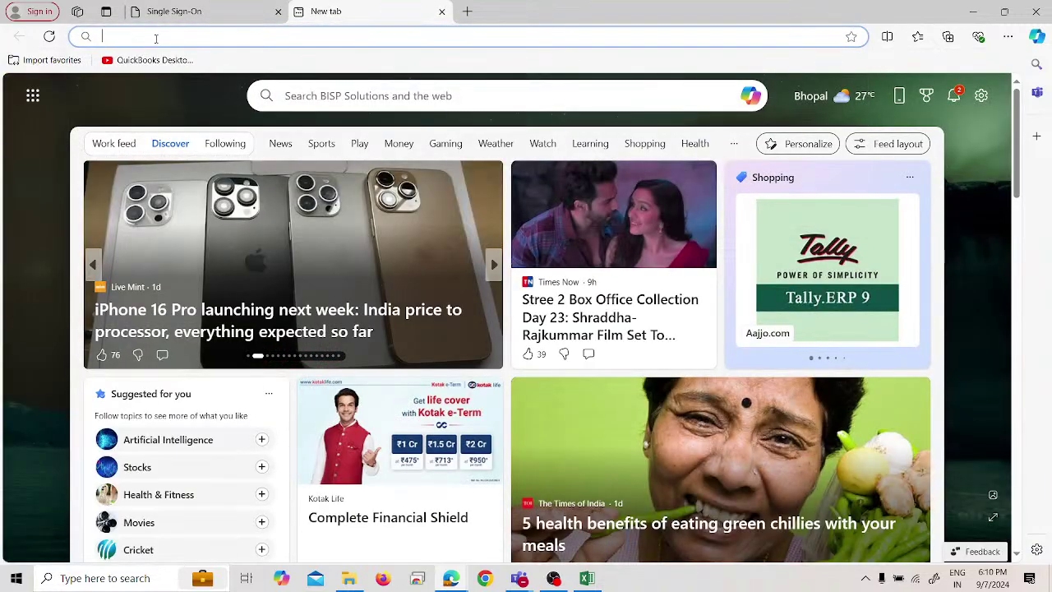
key("super+v")
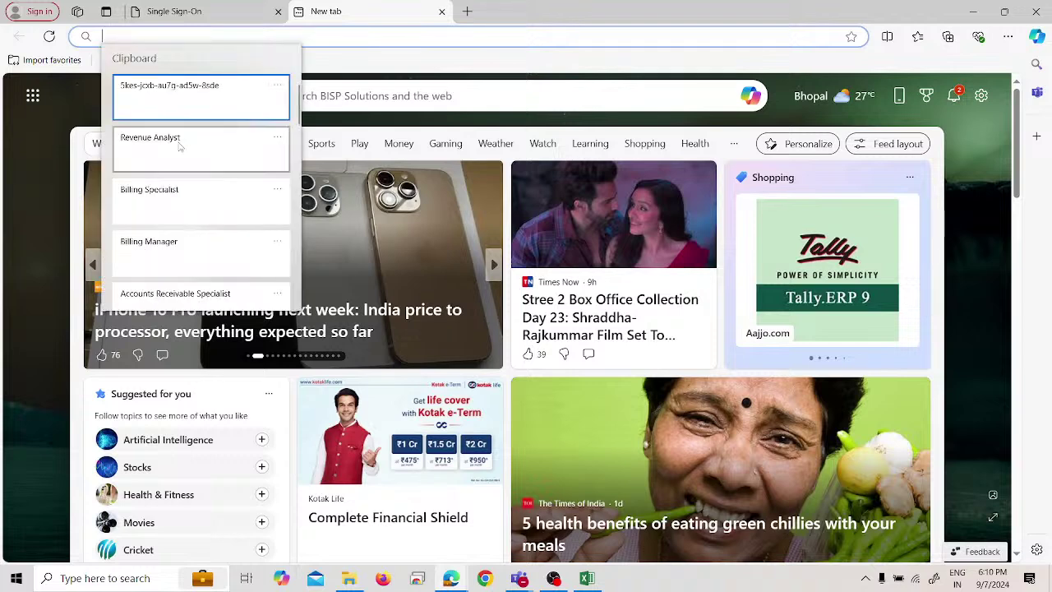
scroll(179, 156, "down", 10)
scroll(177, 186, "down", 5)
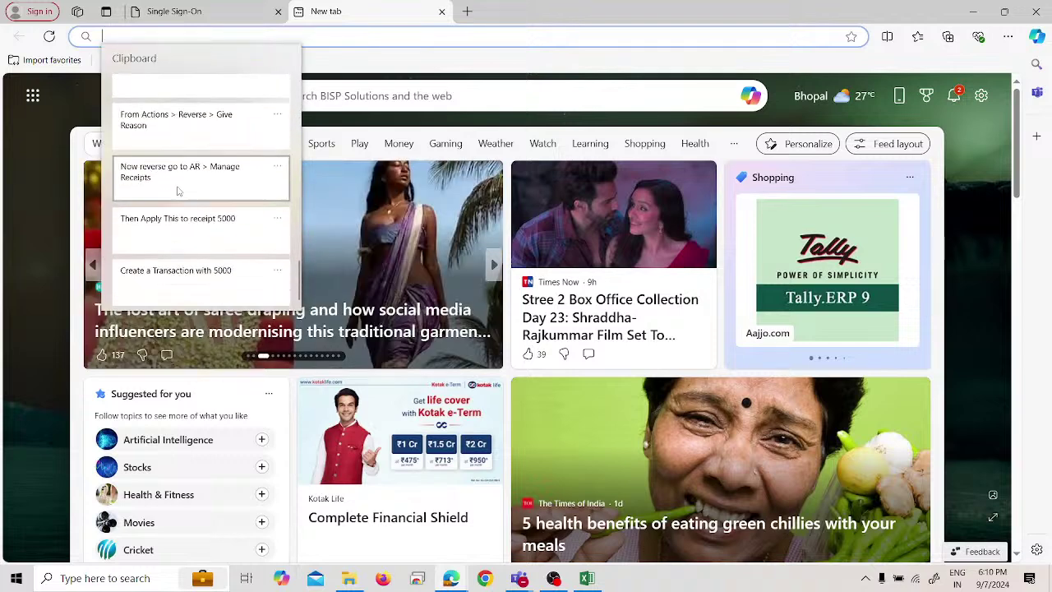
left_click(2, 279)
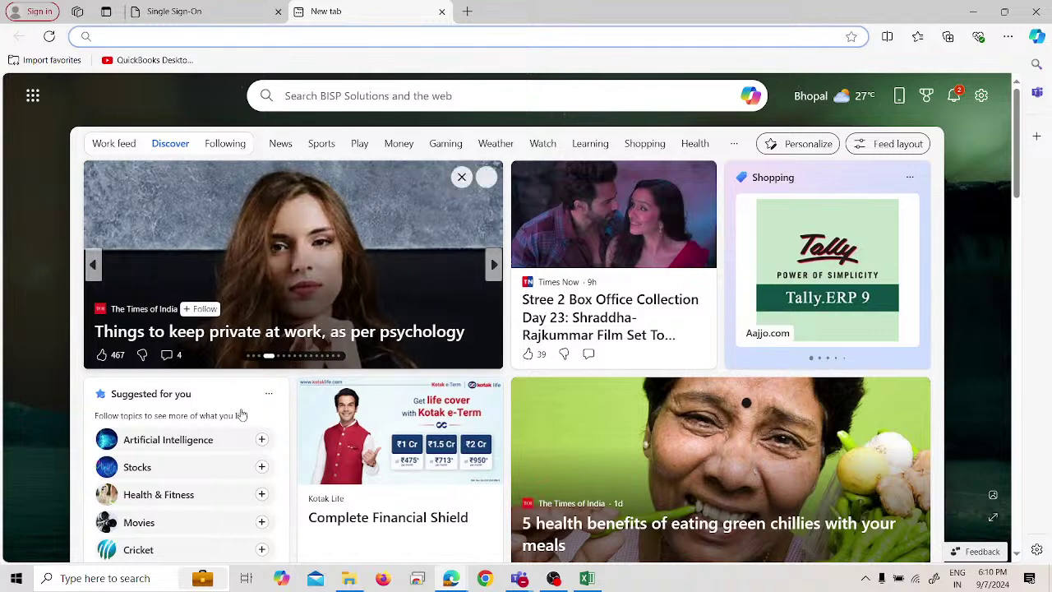
Switch to Chrome and try to open an Oracle Welcome shortcut from its start page, returning to Edge.
left_click(455, 583)
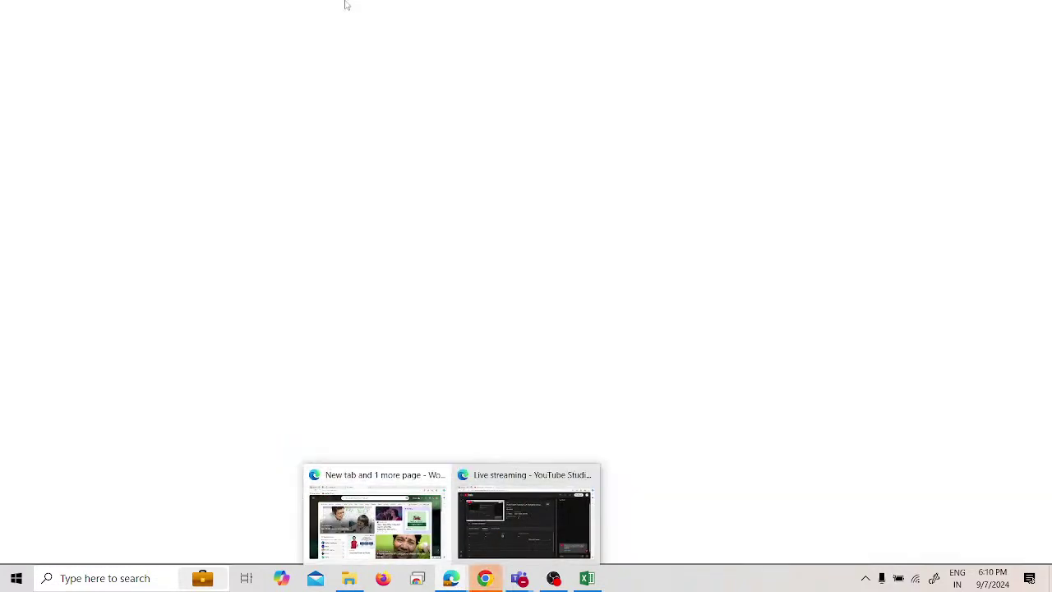
left_click(545, 324)
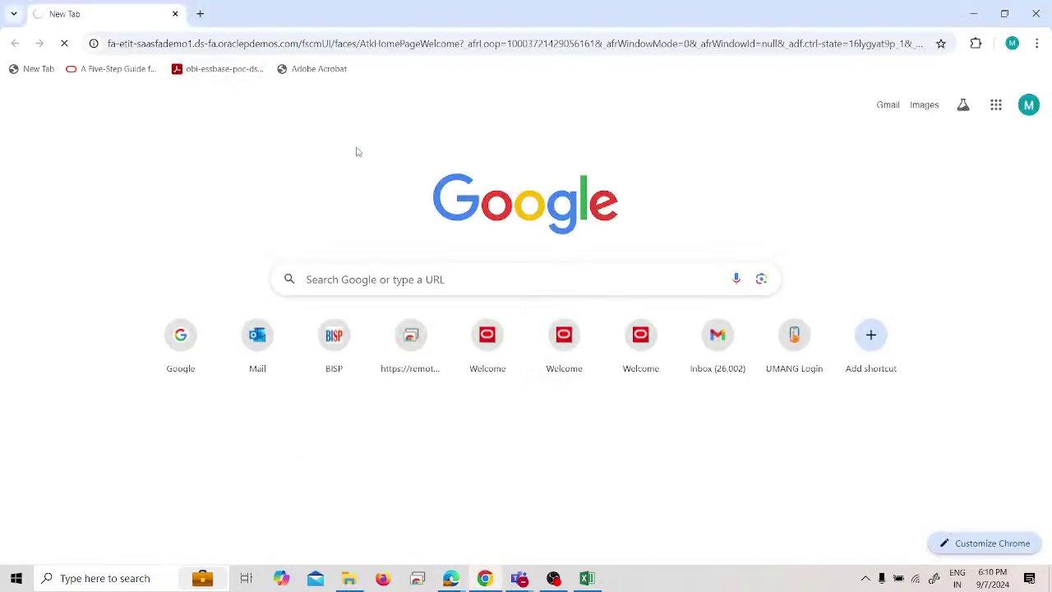
left_click(487, 582)
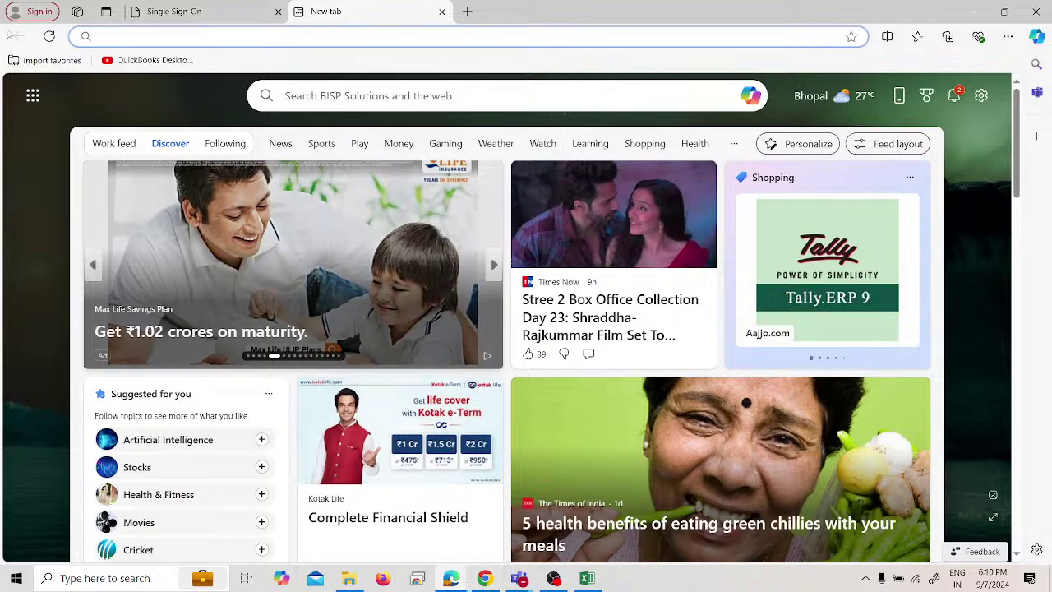
Copy the Single Sign-On page's address and try to load it in the second browser tab.
left_click(165, 11)
left_click(190, 37)
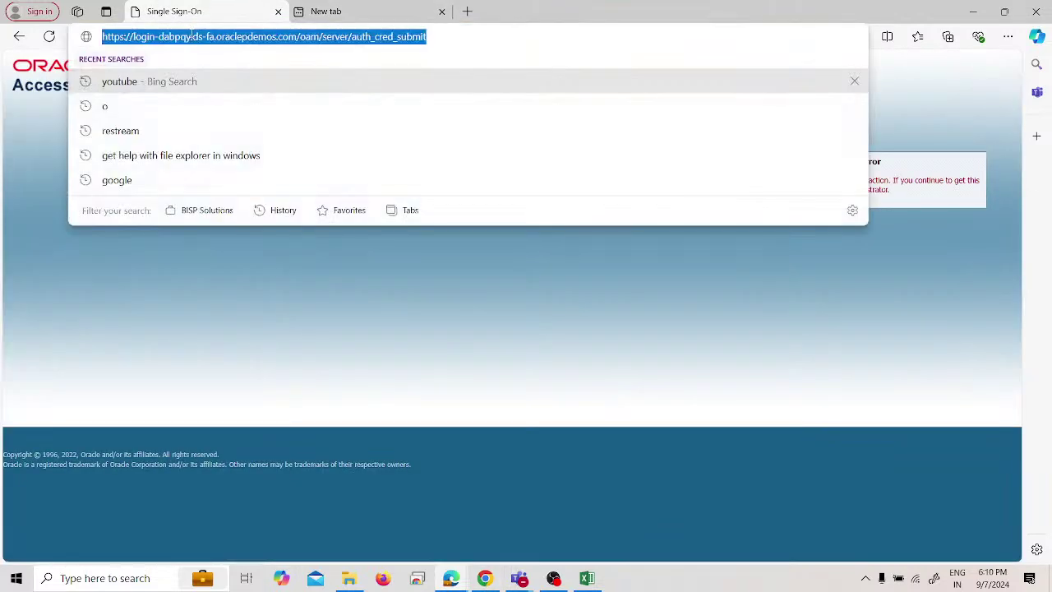
left_click(370, 11)
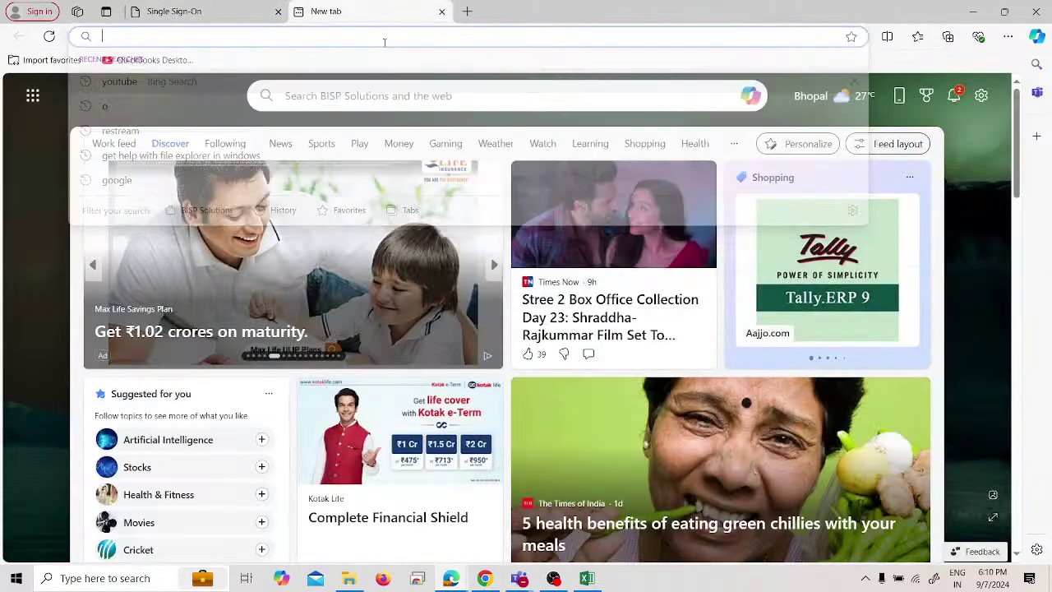
left_click(384, 39)
type("https://login-dabpqy.ds-fa.oraclepdemos.com/oam/server/auth_cred_submit")
key("Return")
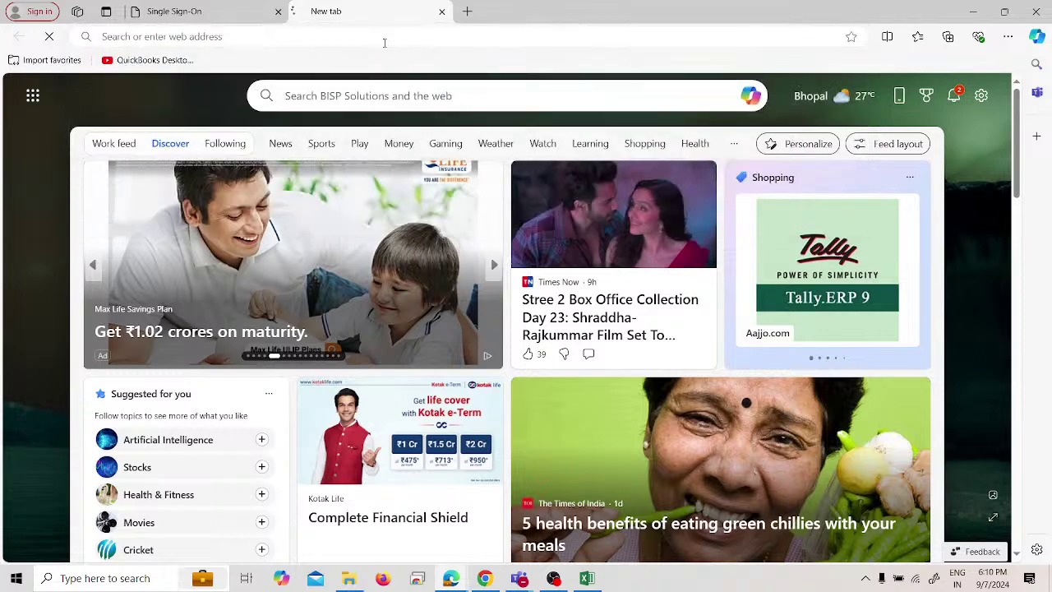
Reload the Single Sign-On page with its form resubmitted, and close the second login tab.
left_click(201, 10)
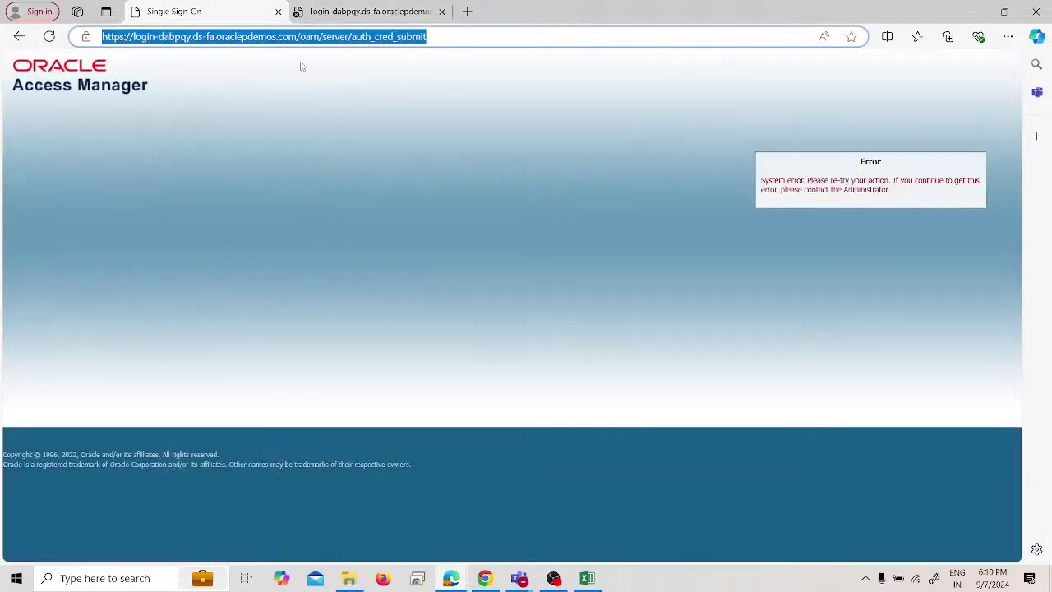
left_click(49, 36)
left_click(546, 139)
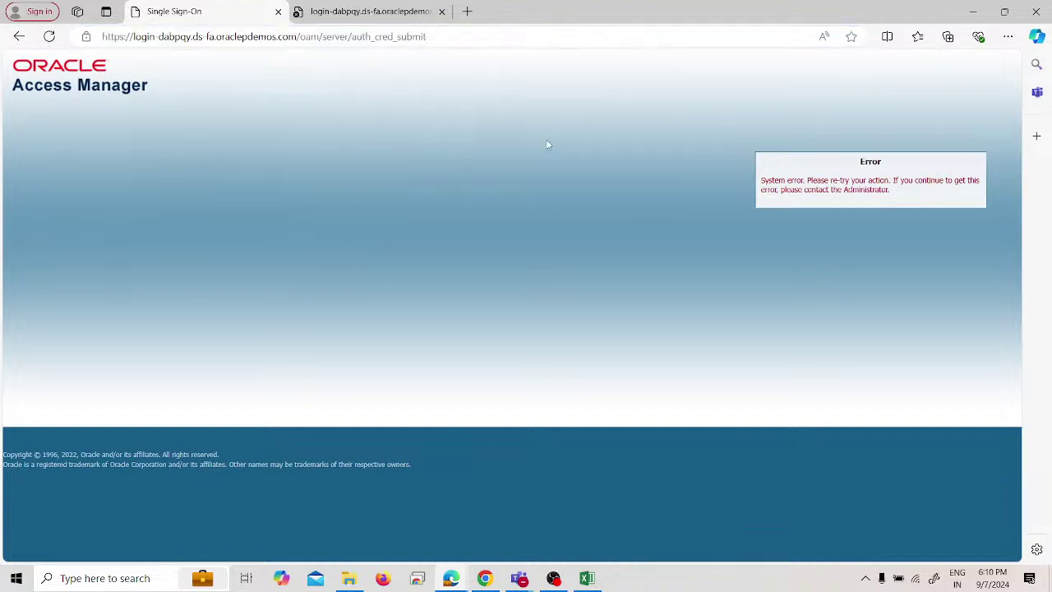
left_click(411, 12)
left_click(440, 11)
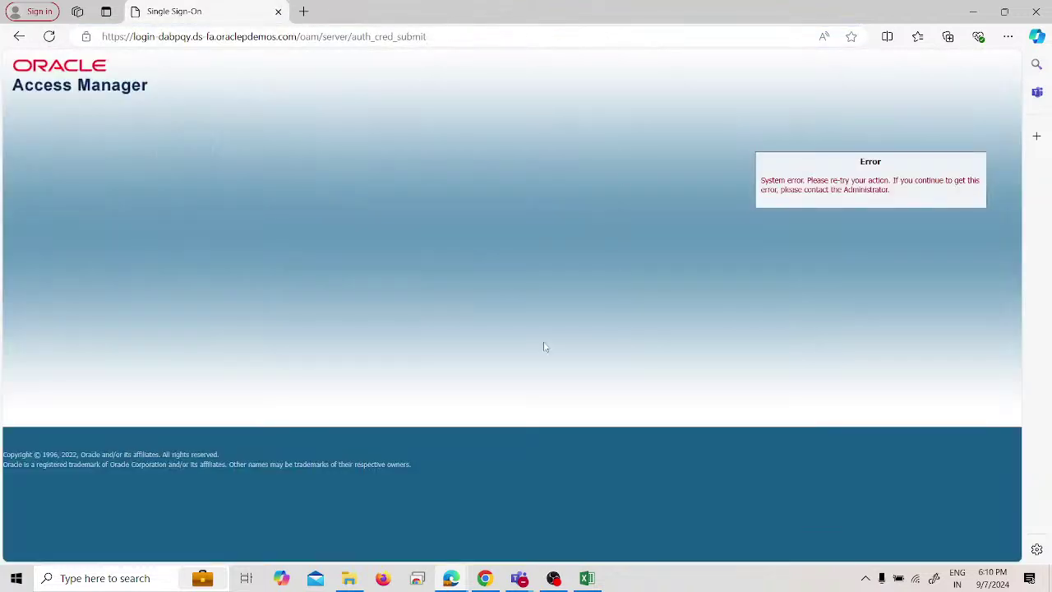
Switch to Teams and copy the Oracle Fusion instance link from the Fusion Credentials chat.
mouse_move(519, 580)
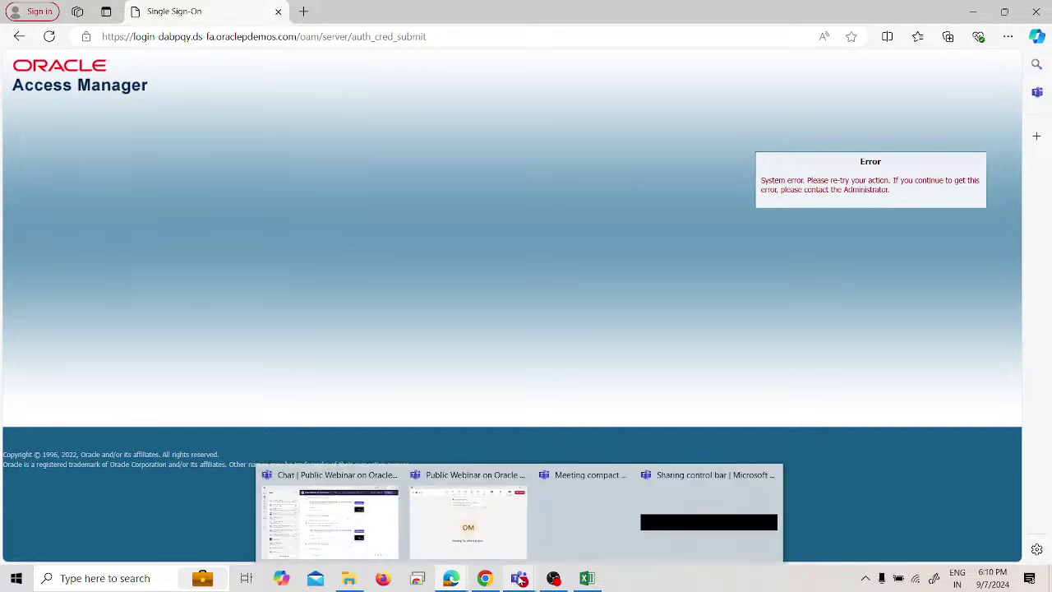
left_click(371, 534)
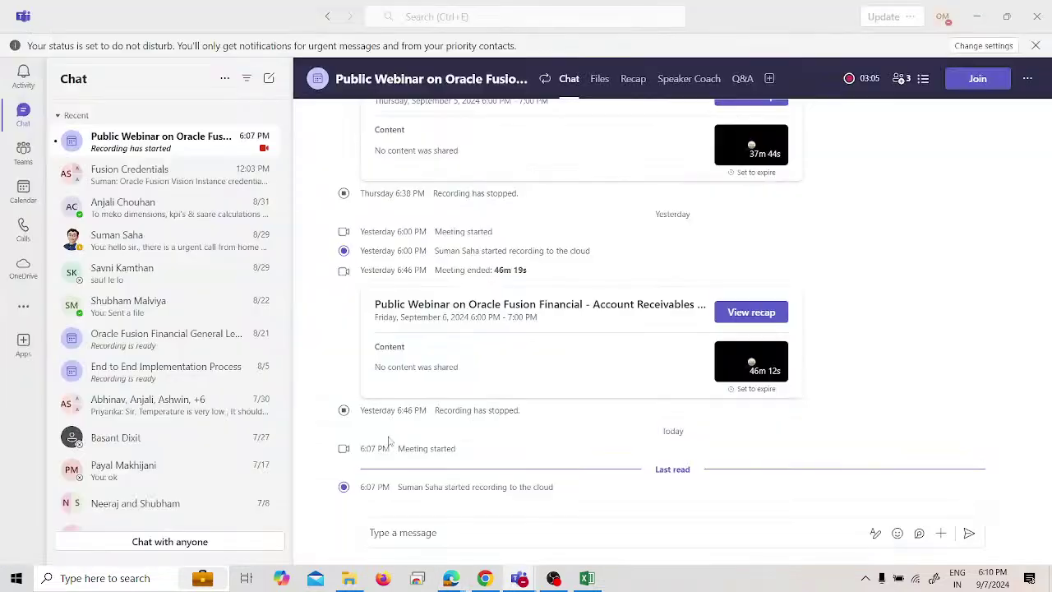
left_click(168, 178)
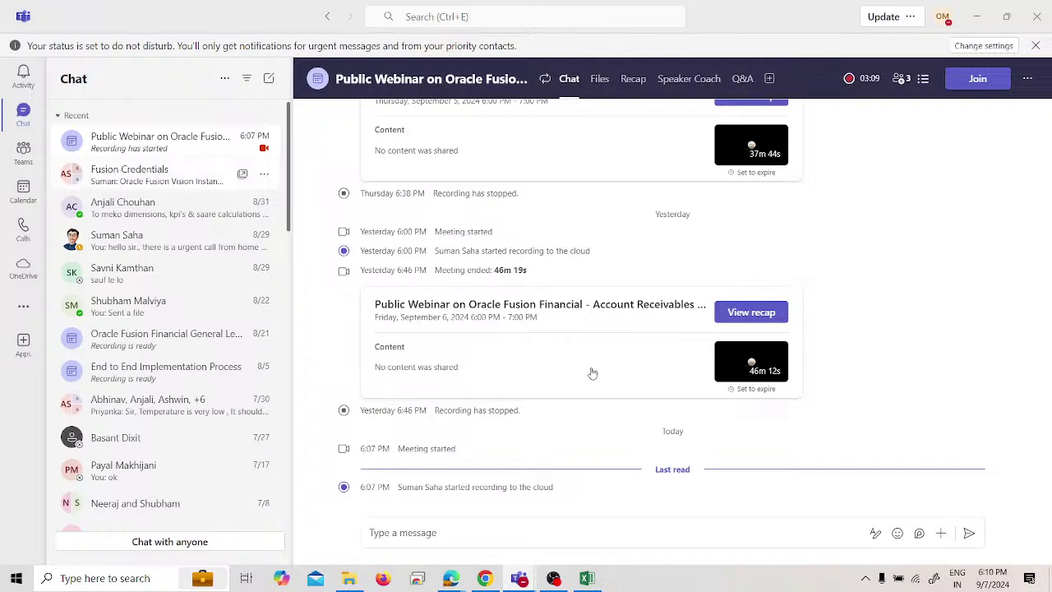
left_click_drag(649, 398, 460, 398)
key("ctrl+c")
left_click(465, 396)
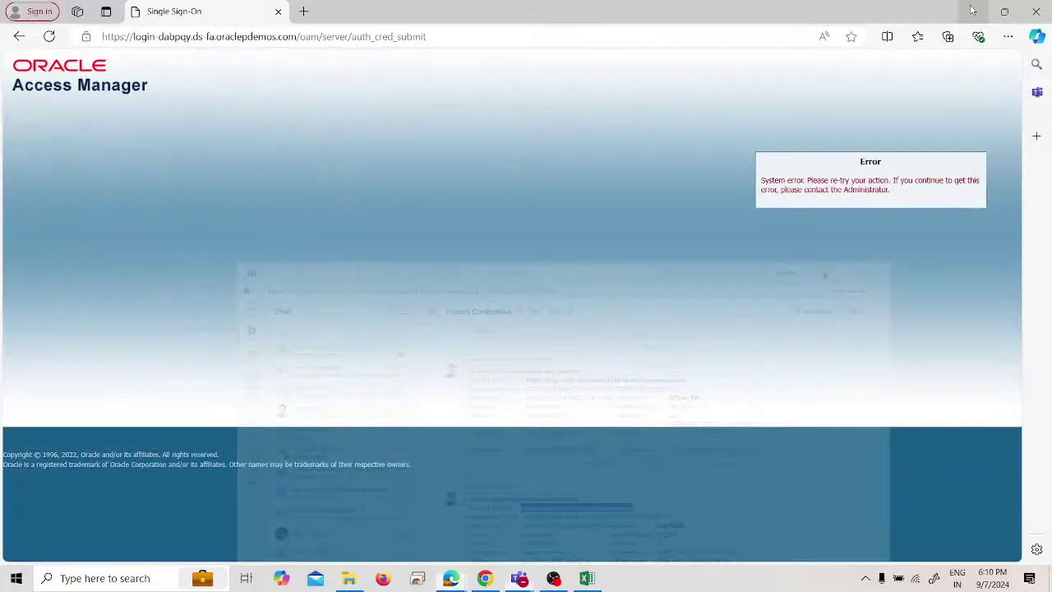
Load the copied Oracle Fusion instance link in a new browser tab in Edge.
left_click(247, 36)
double_click(247, 37)
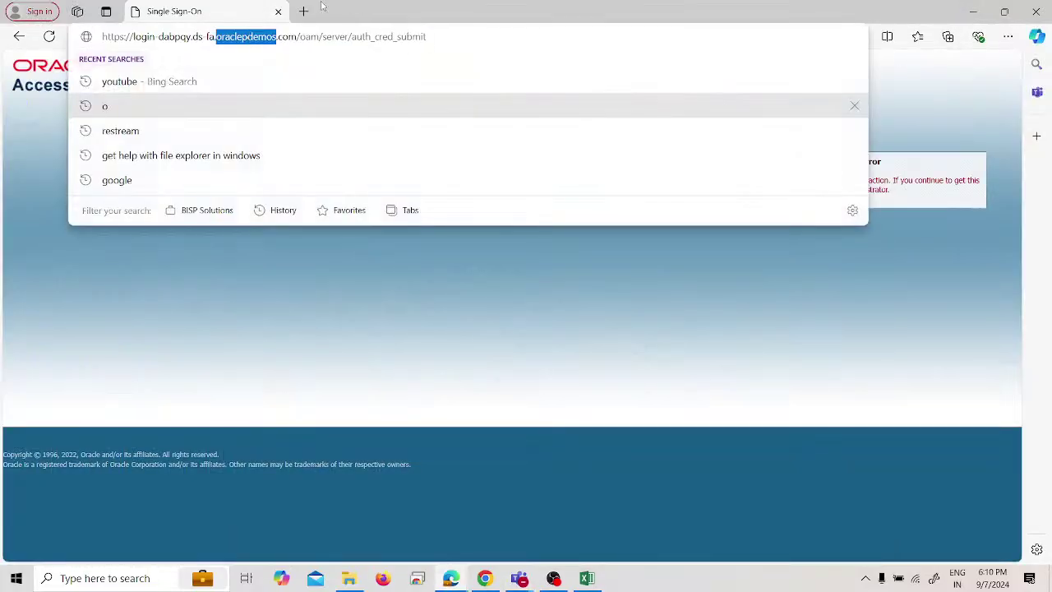
key("ctrl+t")
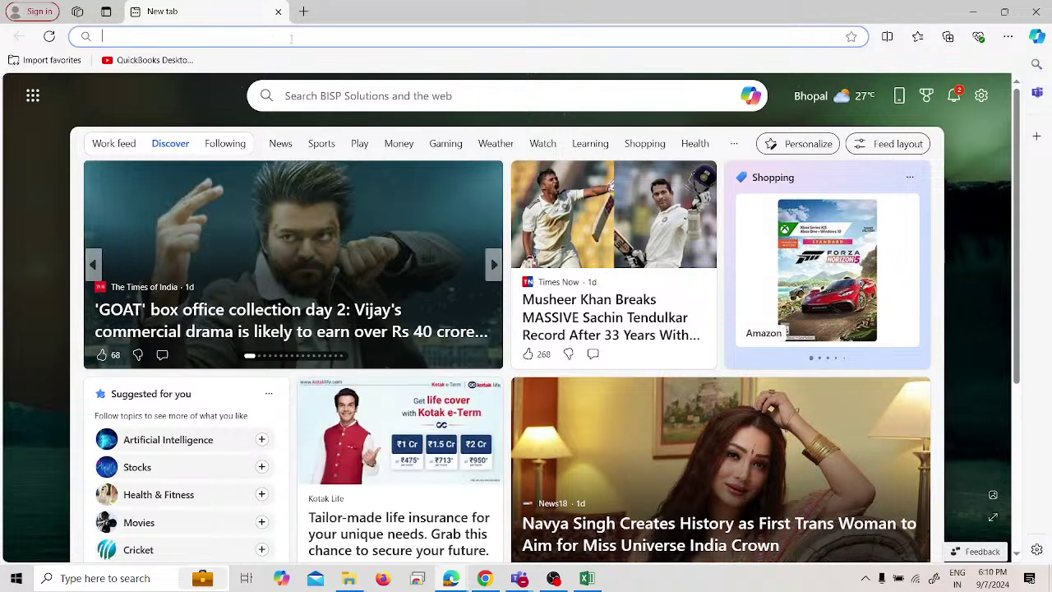
key("ctrl+v")
key("Return")
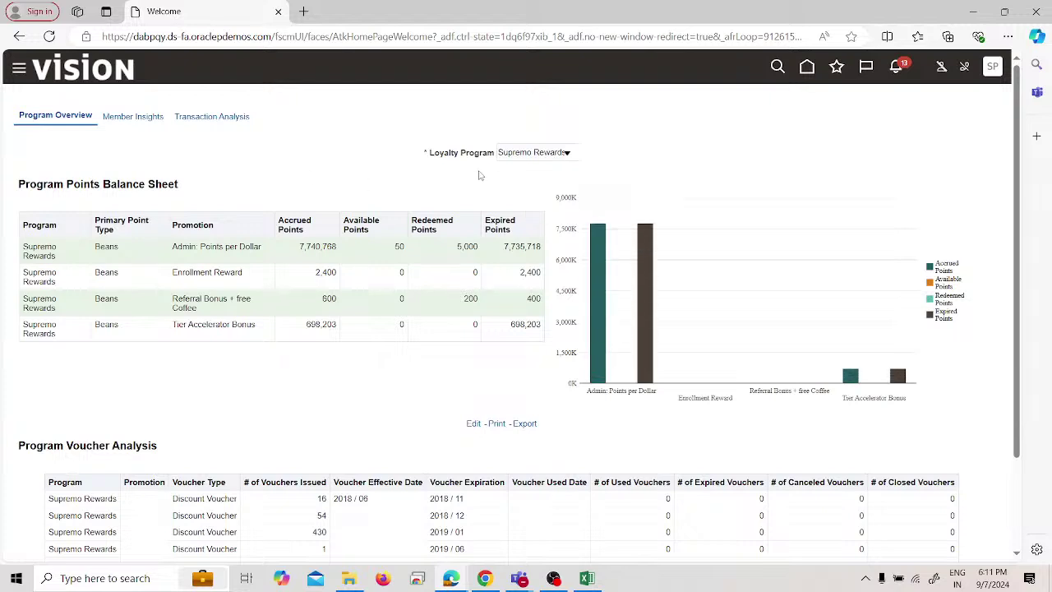
Open the Billing work area under Receivables.
left_click(19, 69)
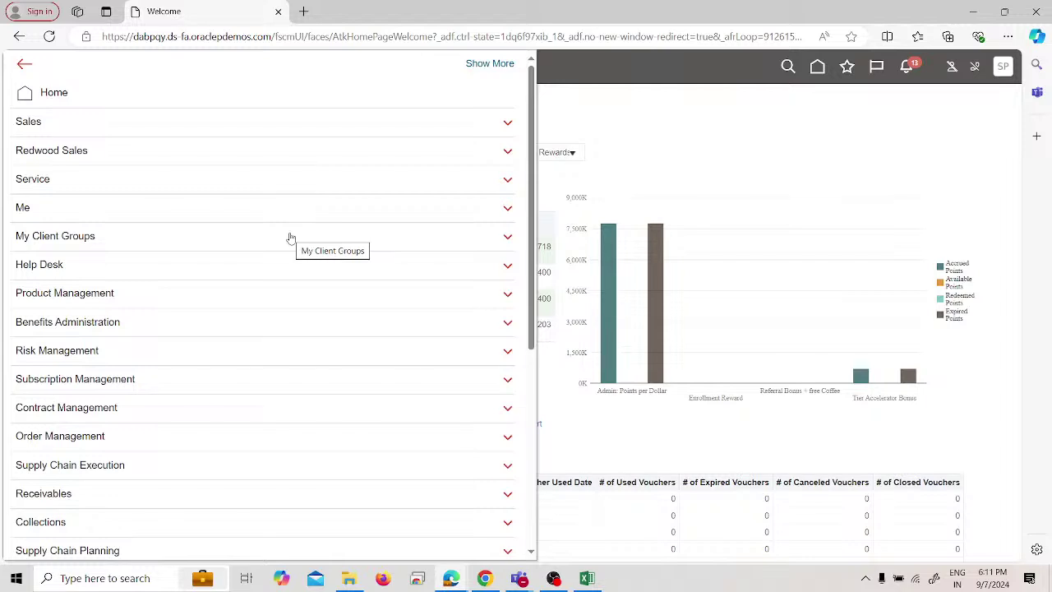
scroll(296, 255, "down", 3)
left_click(183, 294)
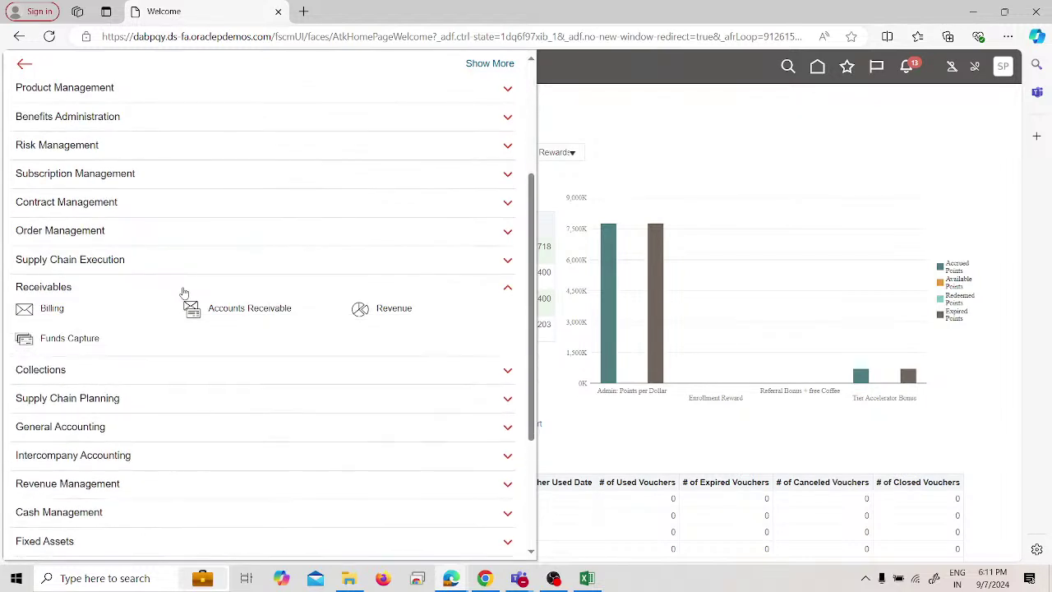
left_click(60, 308)
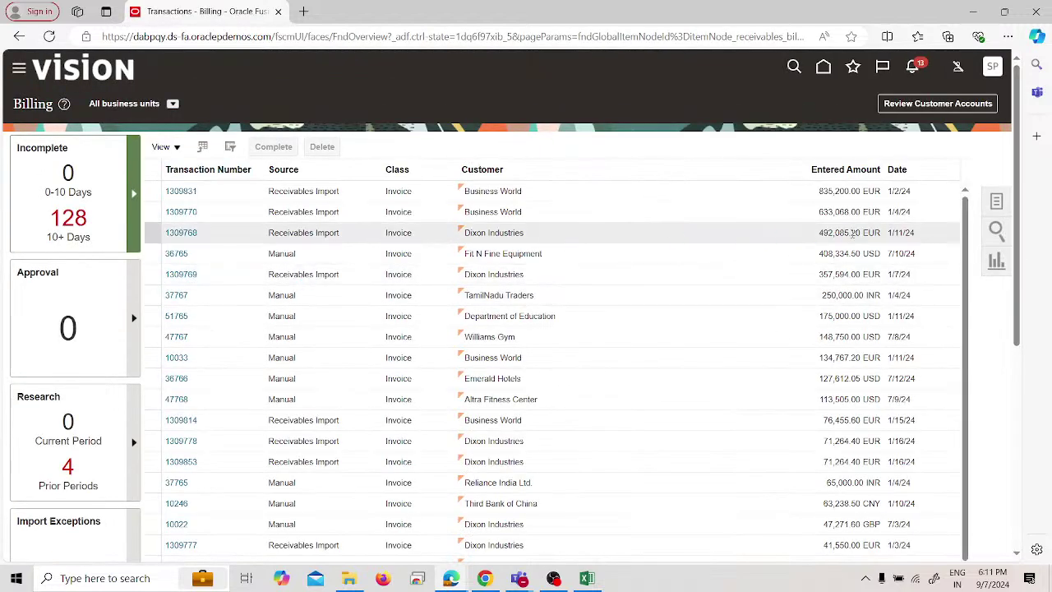
Try to create an invoice transaction for SPL US Business Unit.
left_click(995, 203)
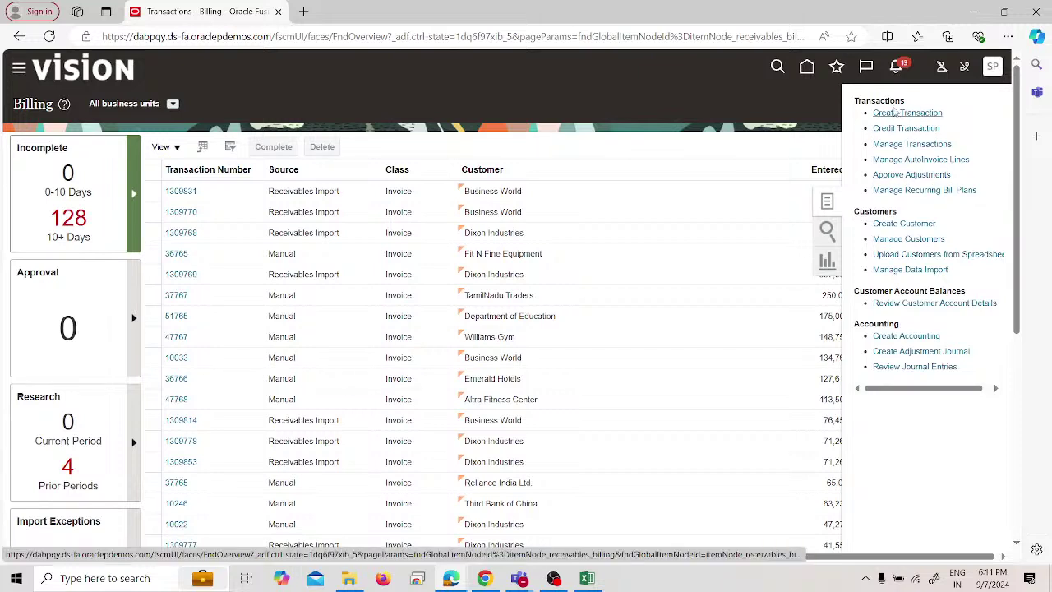
left_click(896, 112)
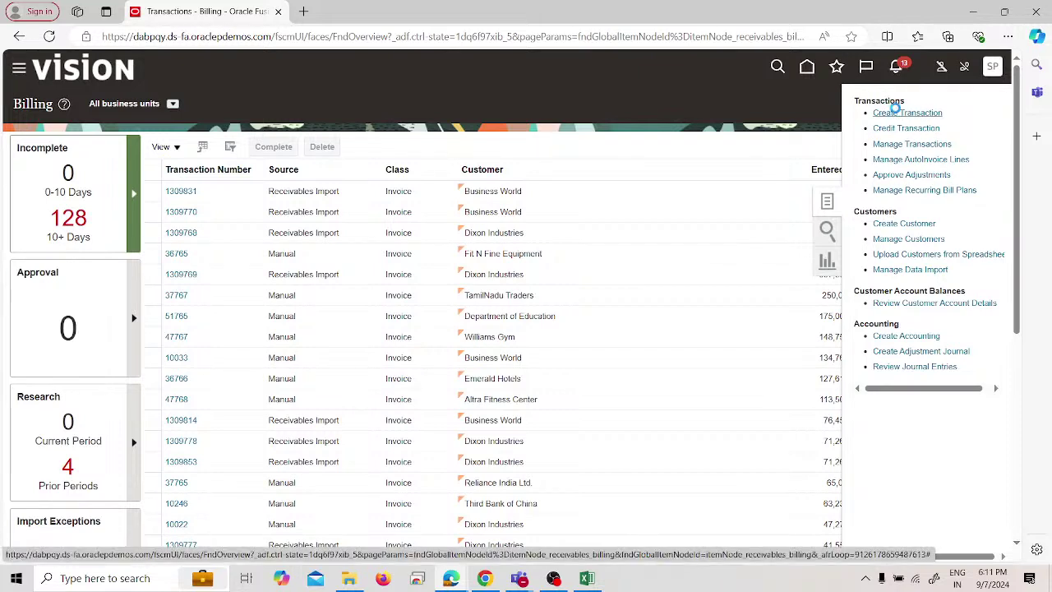
left_click(214, 174)
left_click(229, 194)
left_click(232, 198)
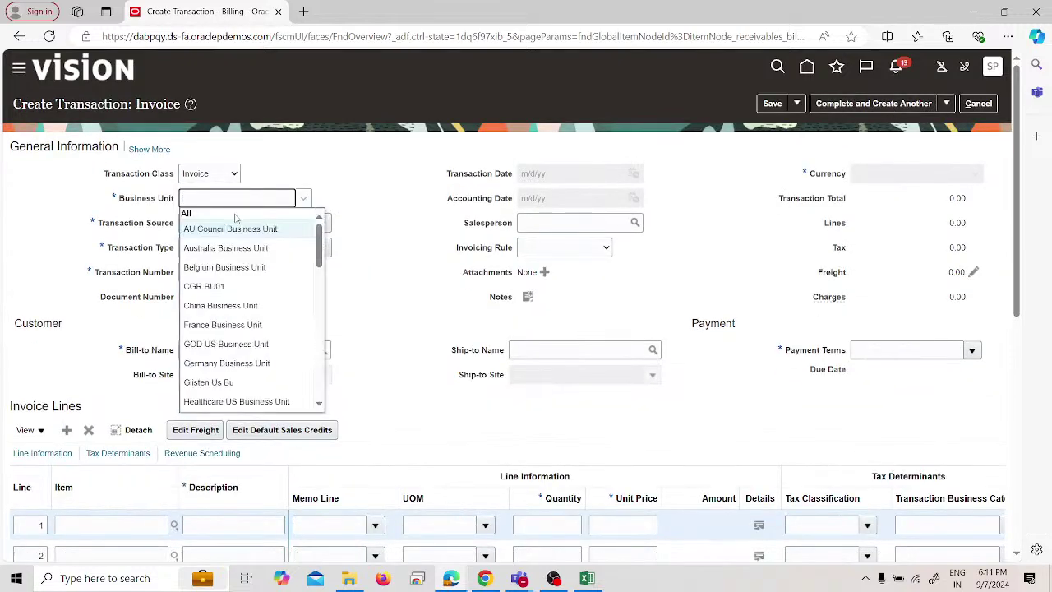
type("spl")
left_click(234, 216)
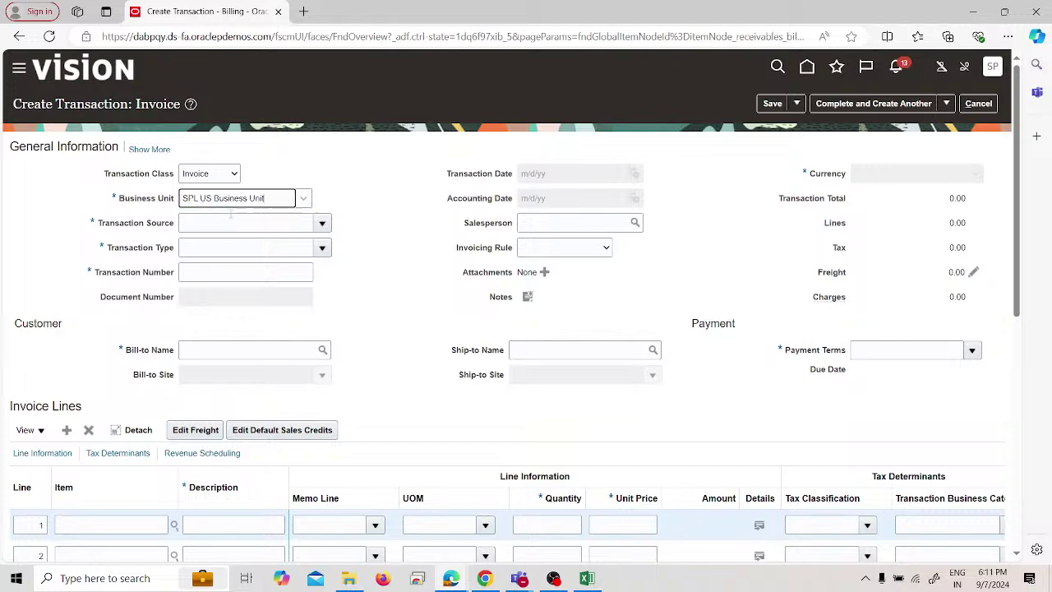
left_click(232, 226)
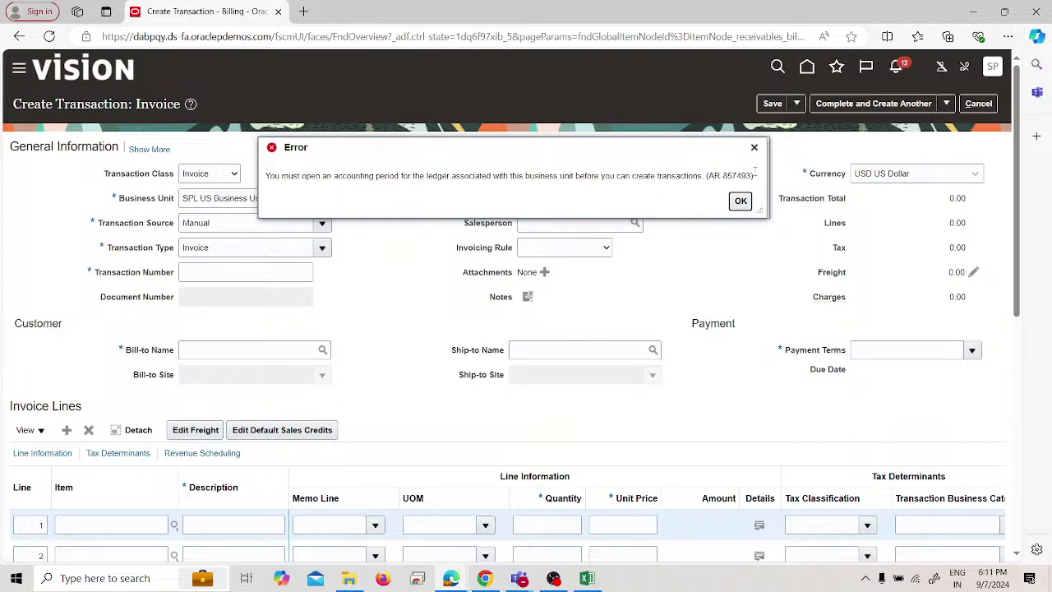
Dismiss the error and cancel the unsaved invoice, discarding its changes to return to Billing.
left_click(754, 148)
left_click(34, 72)
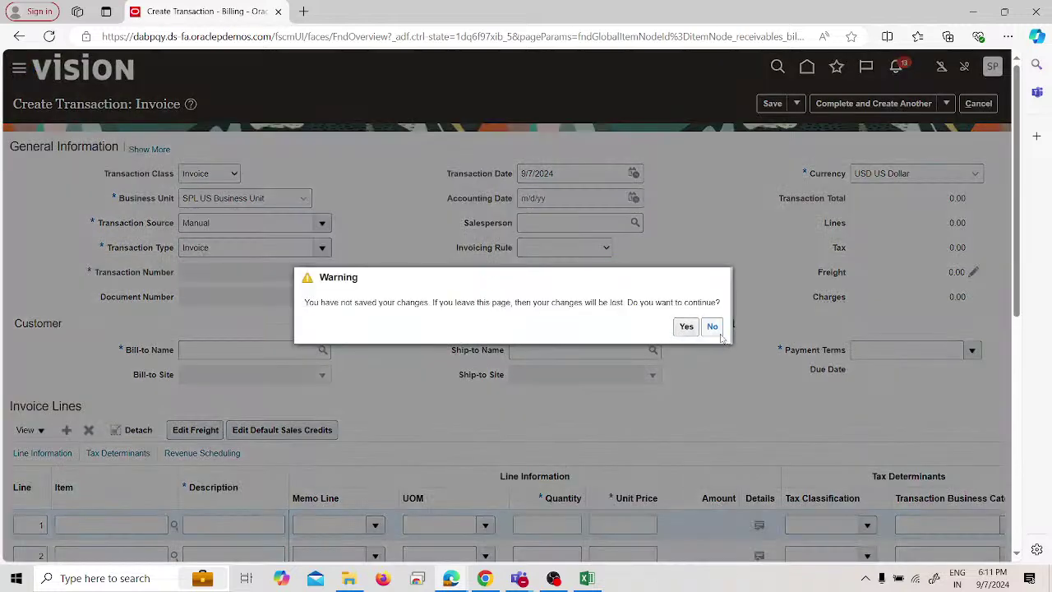
left_click(713, 326)
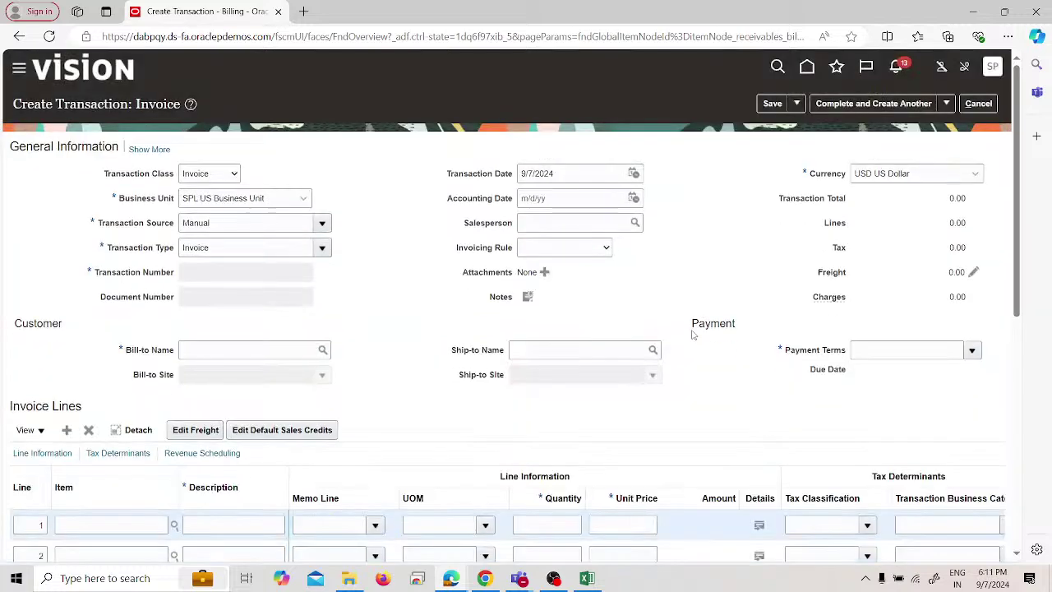
left_click(965, 107)
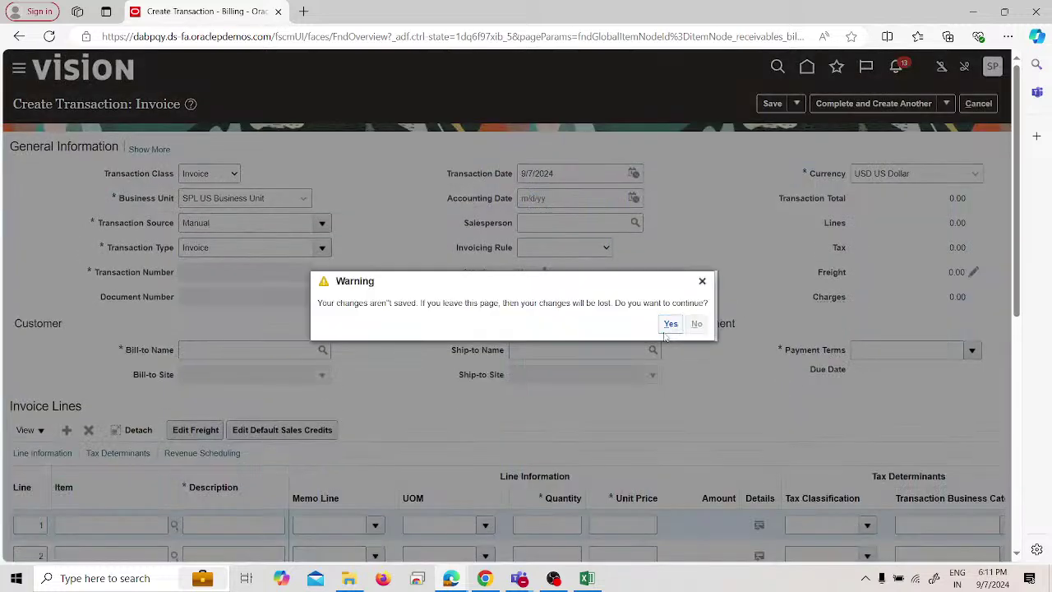
left_click(668, 327)
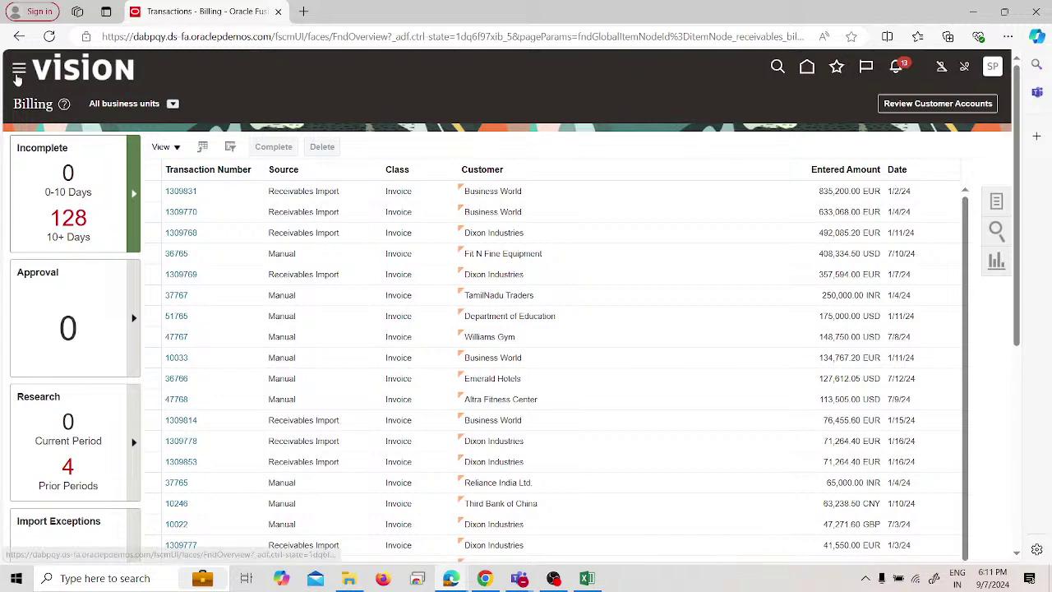
left_click(16, 72)
left_click(849, 155)
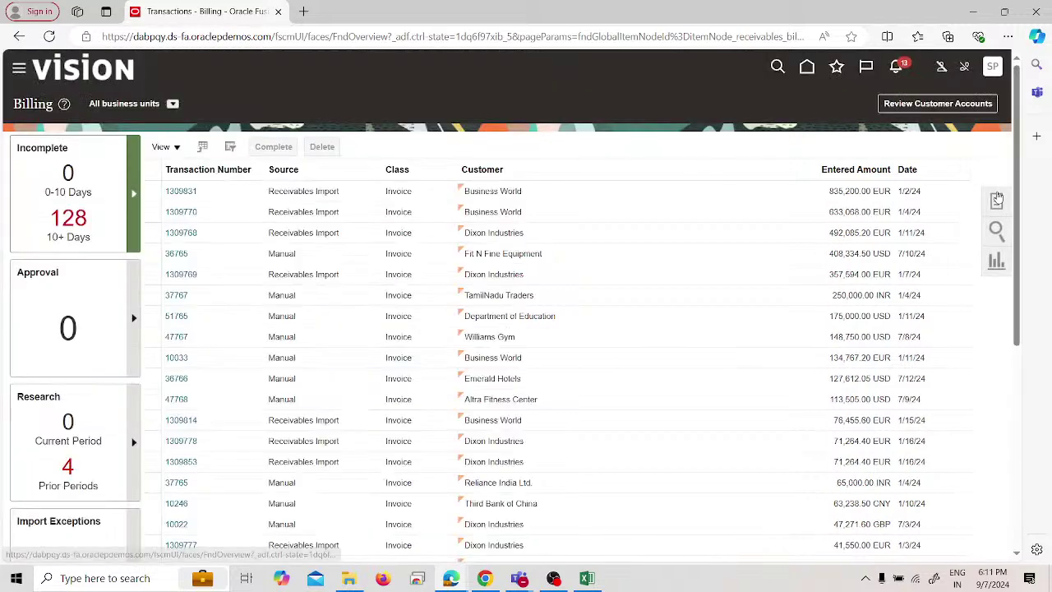
left_click(1007, 200)
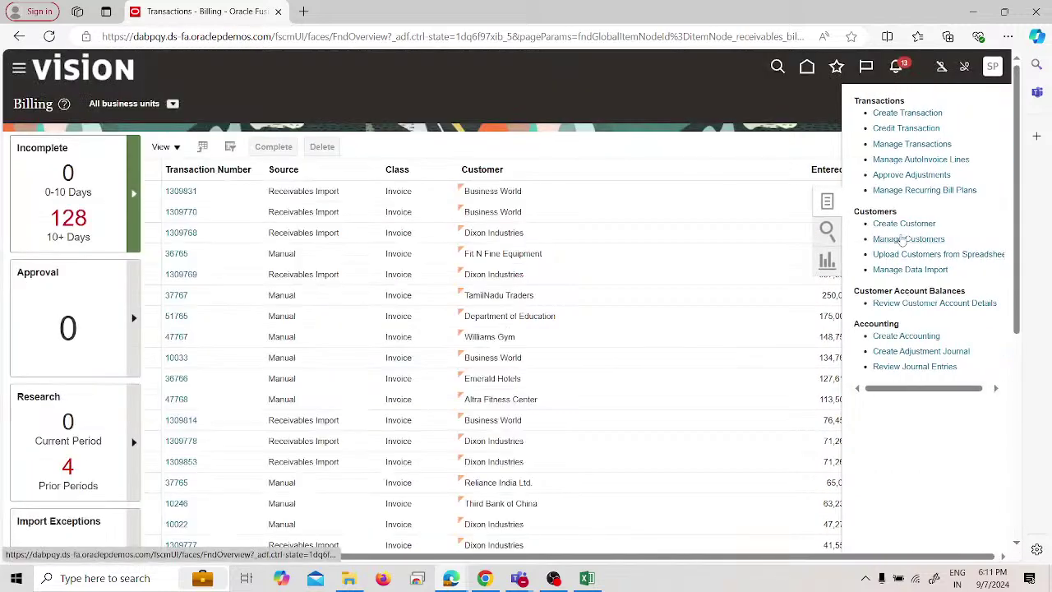
scroll(932, 364, "down", 1)
scroll(932, 364, "down", 2)
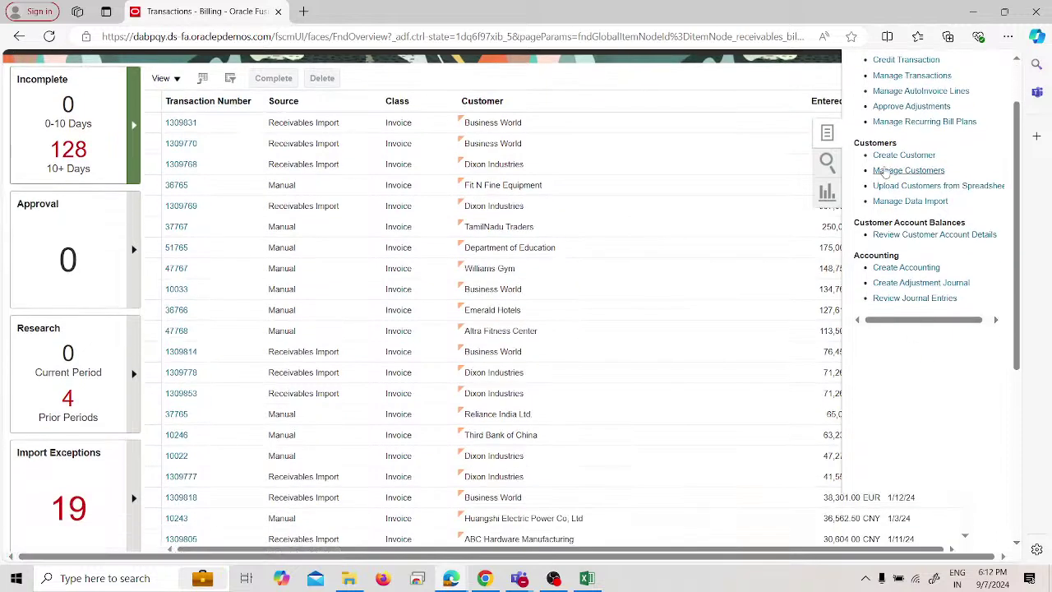
scroll(884, 170, "up", 2)
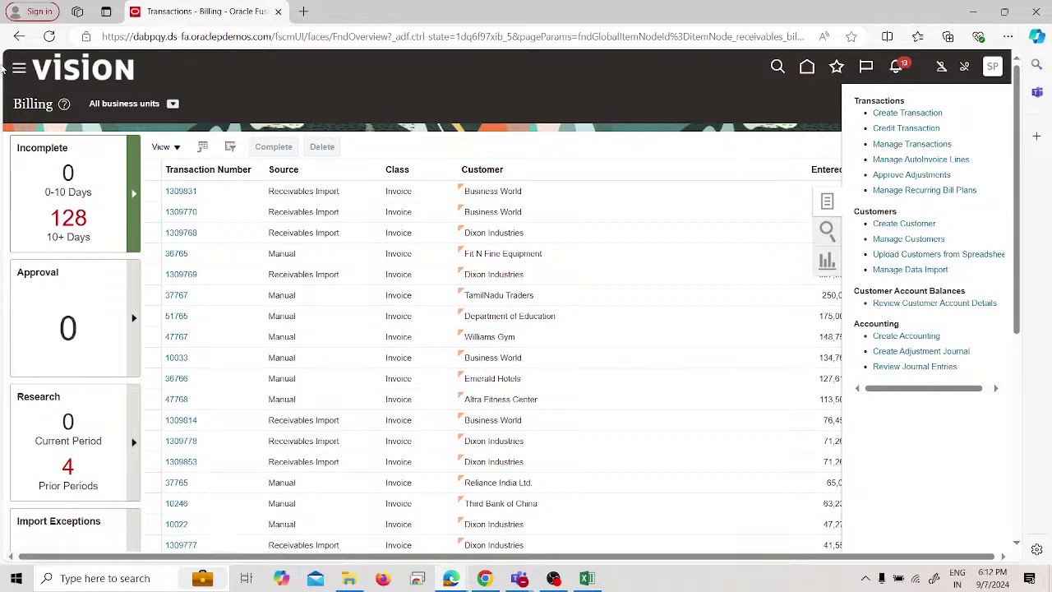
Open the Manage Accounting Periods task in the Accounts Receivable work area.
left_click(17, 71)
scroll(265, 378, "down", 2)
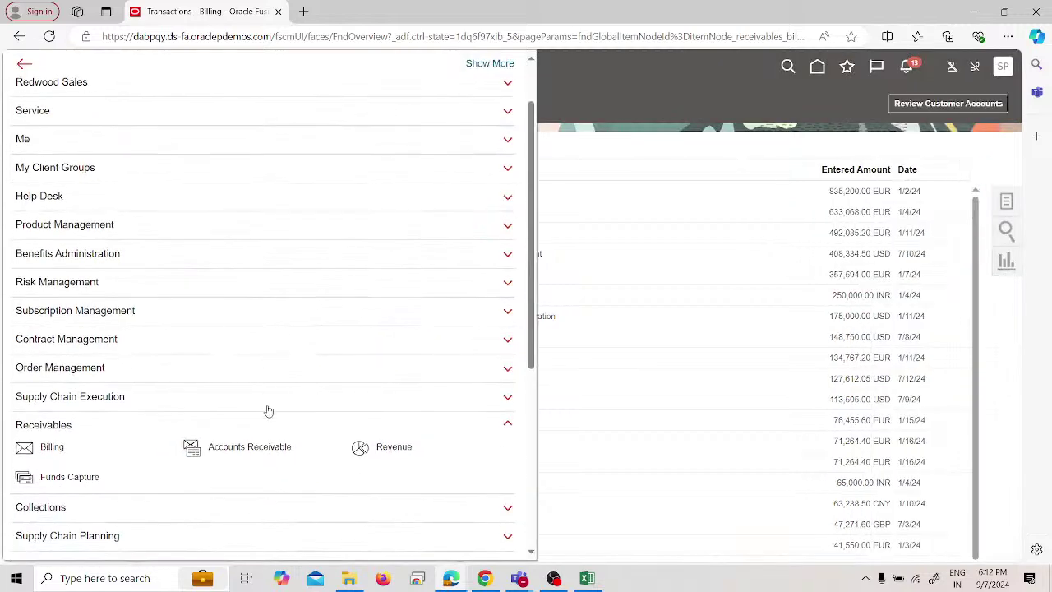
left_click(249, 446)
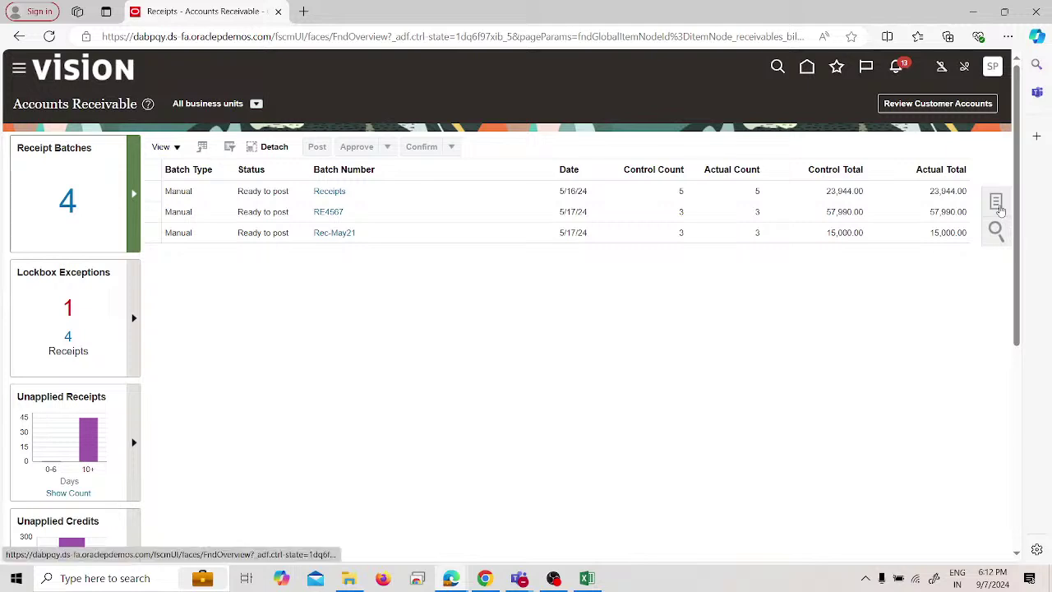
left_click(994, 202)
scroll(904, 423, "down", 2)
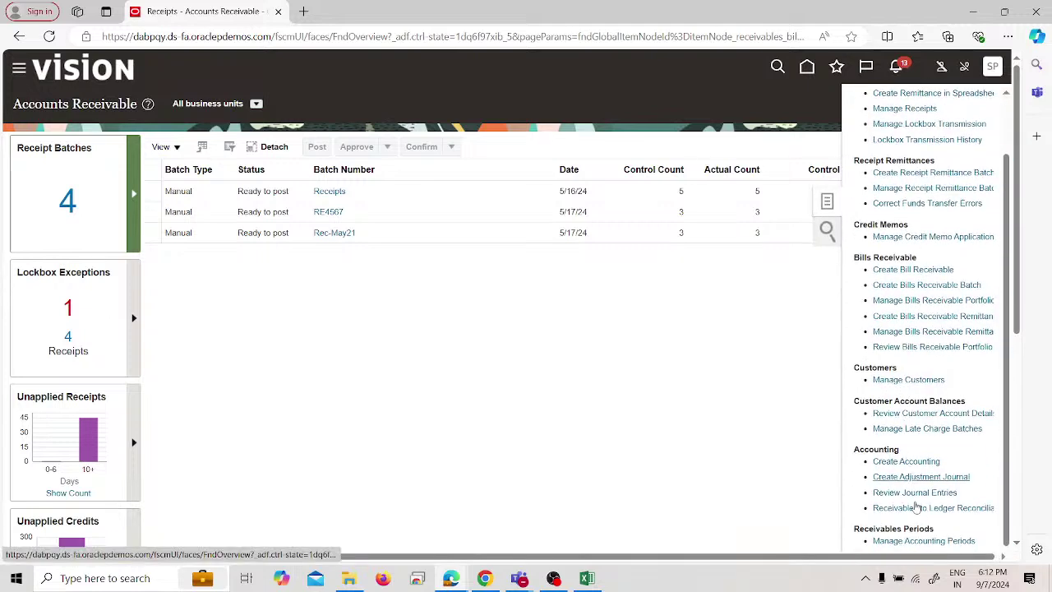
left_click(915, 541)
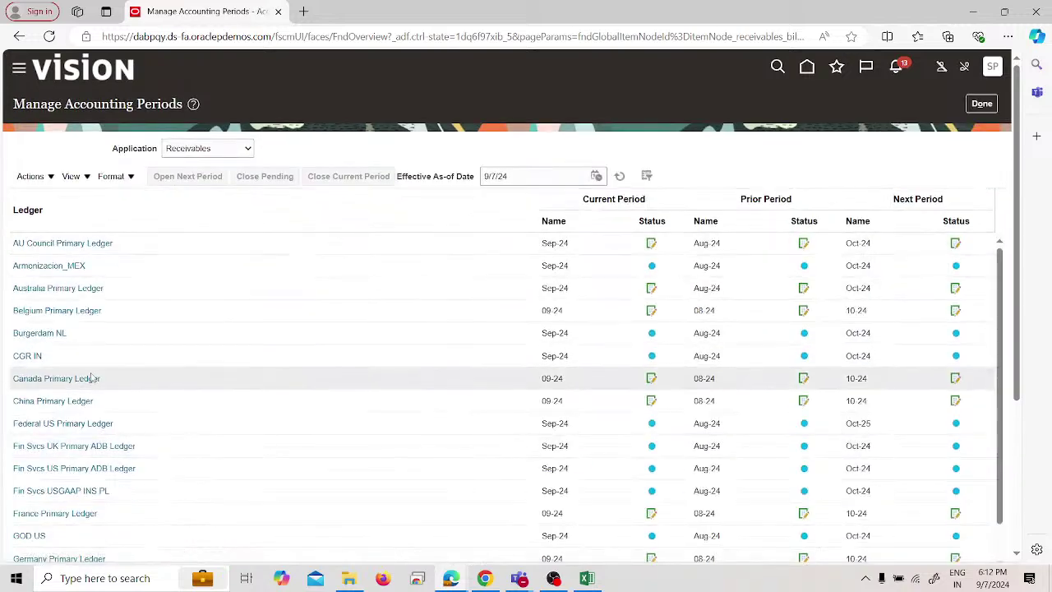
Open the Receivables accounting period statuses of the SPL US ledger.
scroll(141, 411, "down", 3)
scroll(134, 228, "down", 2)
scroll(136, 231, "down", 5)
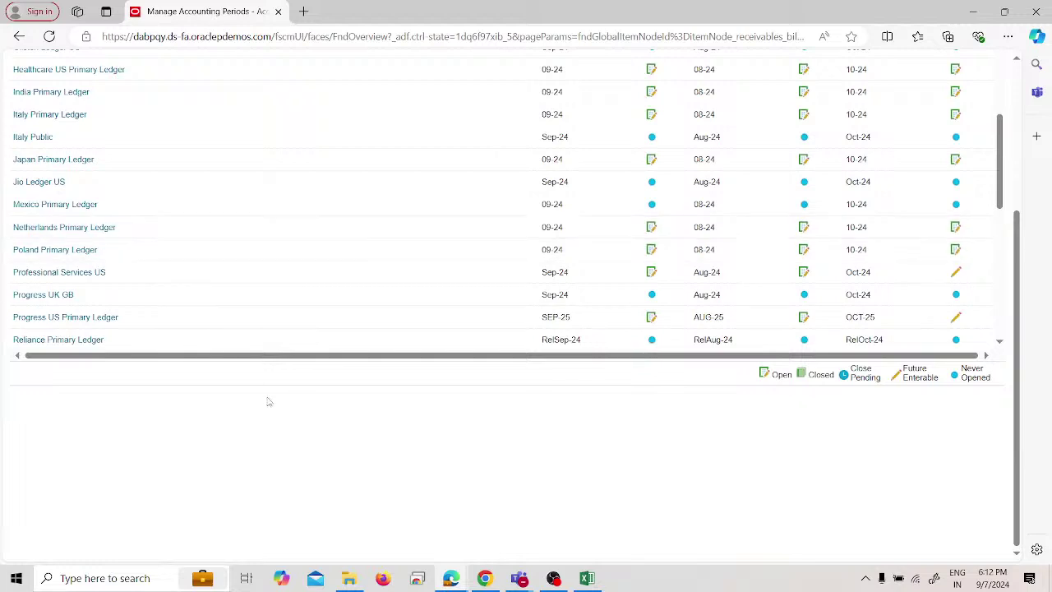
scroll(195, 228, "down", 3)
left_click(27, 293)
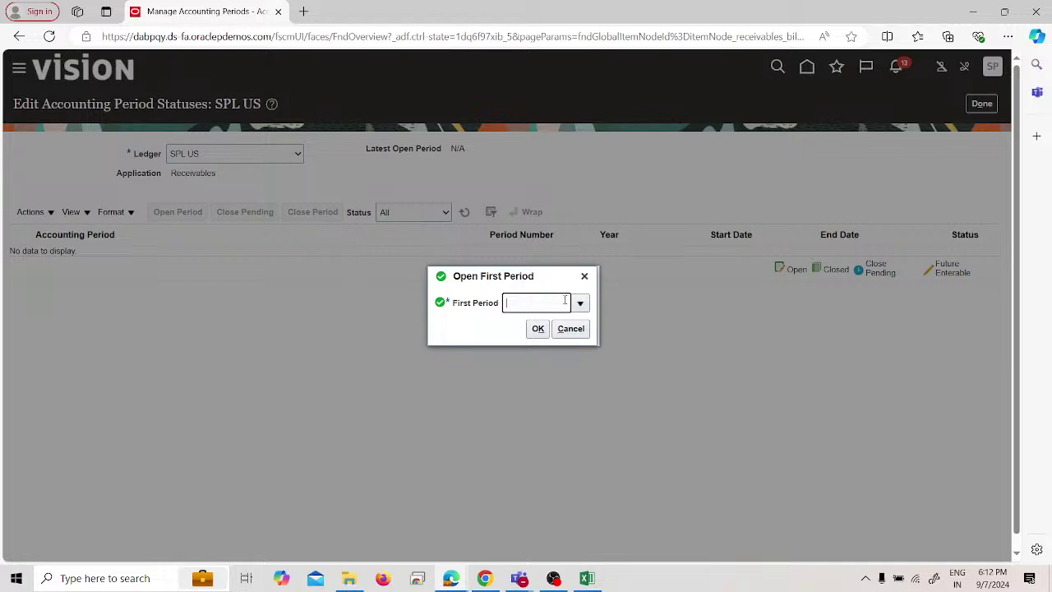
Open Jan-24 as the first Receivables period for the SPL US ledger and refresh the period list.
left_click(581, 303)
left_click(537, 329)
left_click(536, 329)
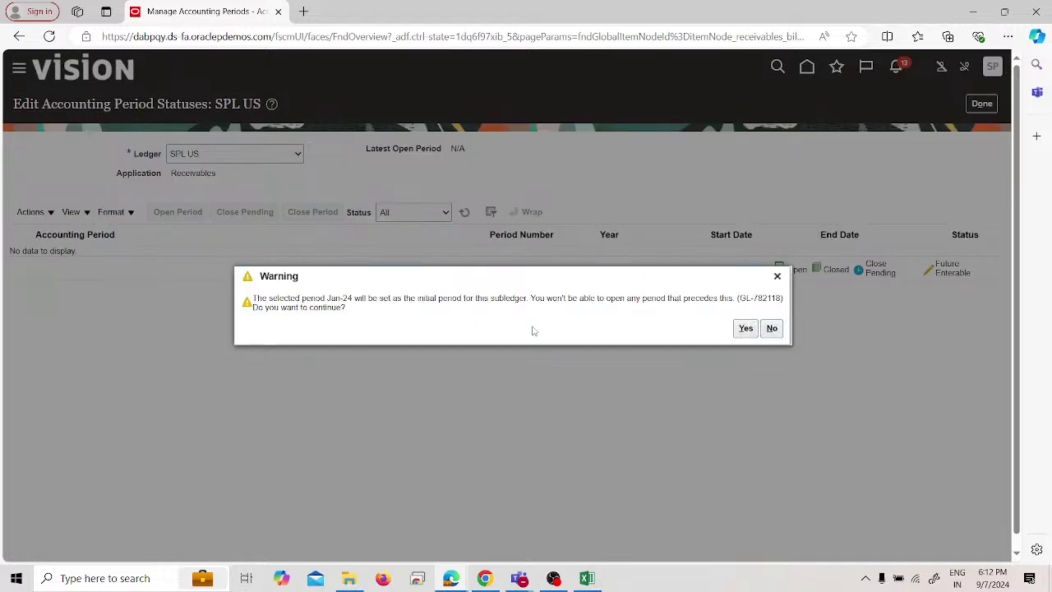
left_click(745, 329)
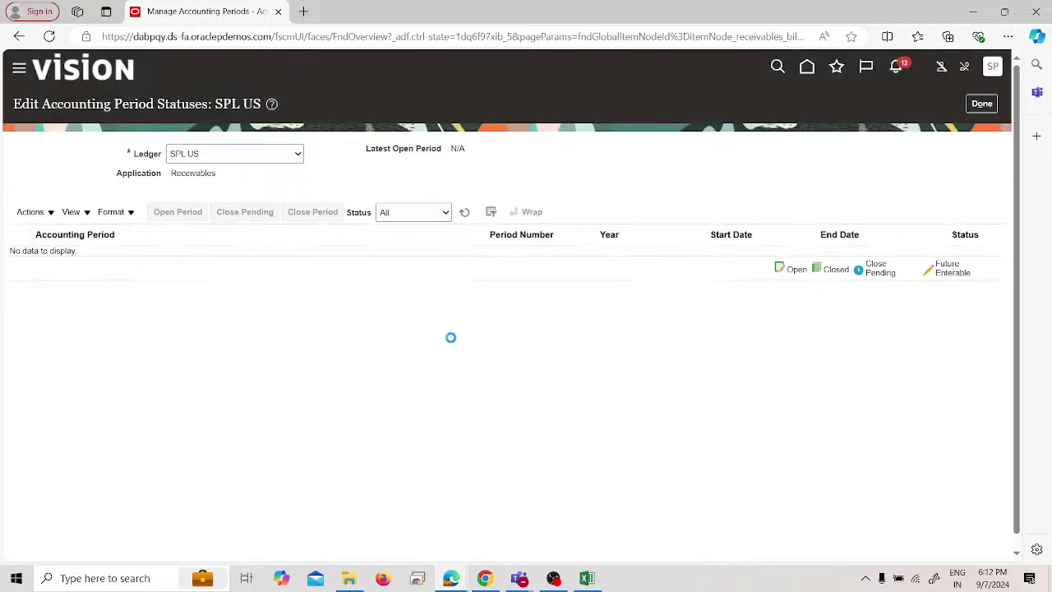
left_click(864, 101)
left_click(462, 215)
Open all SPL US periods up to the target period Sep-24 and refresh the period list.
left_click(30, 214)
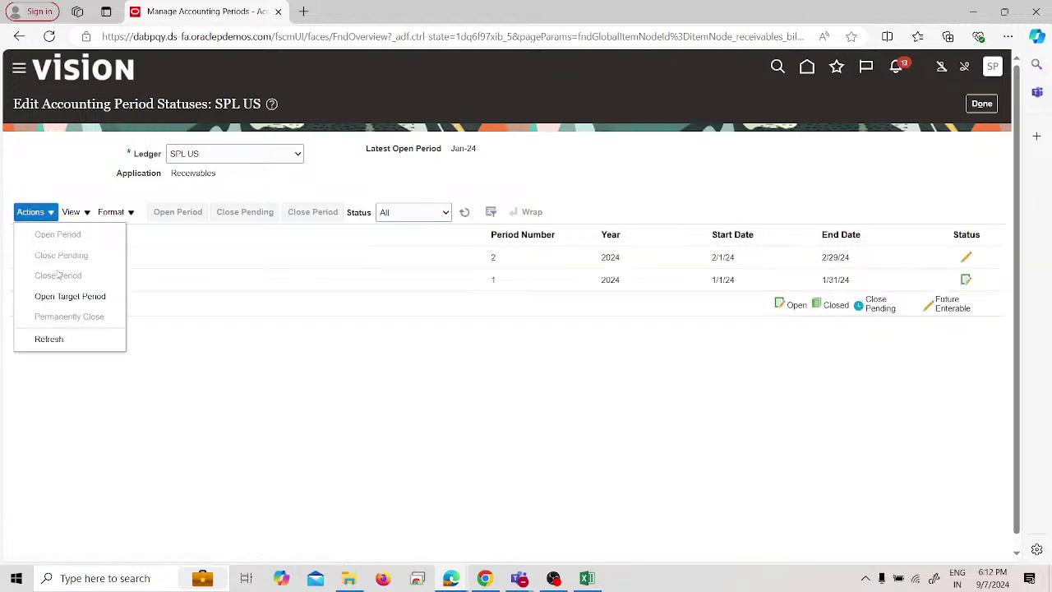
left_click(70, 295)
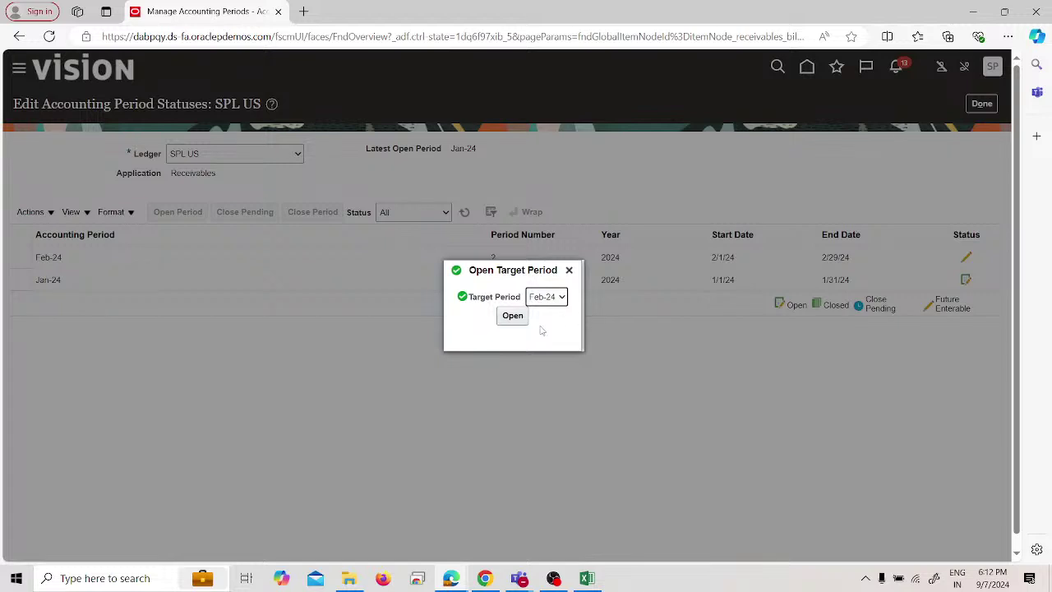
left_click(562, 298)
left_click(547, 111)
left_click(512, 315)
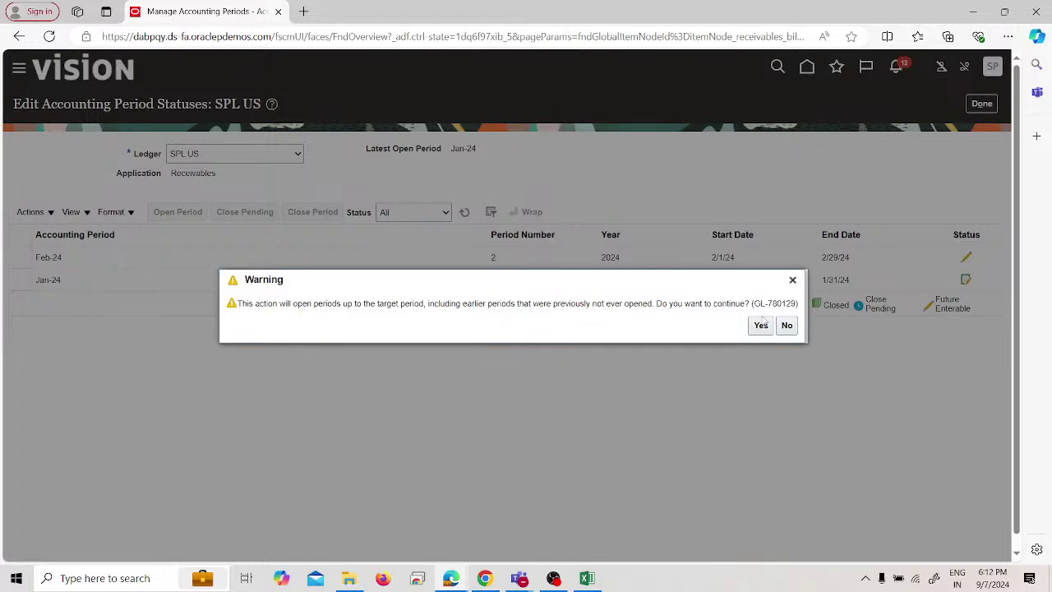
left_click(760, 326)
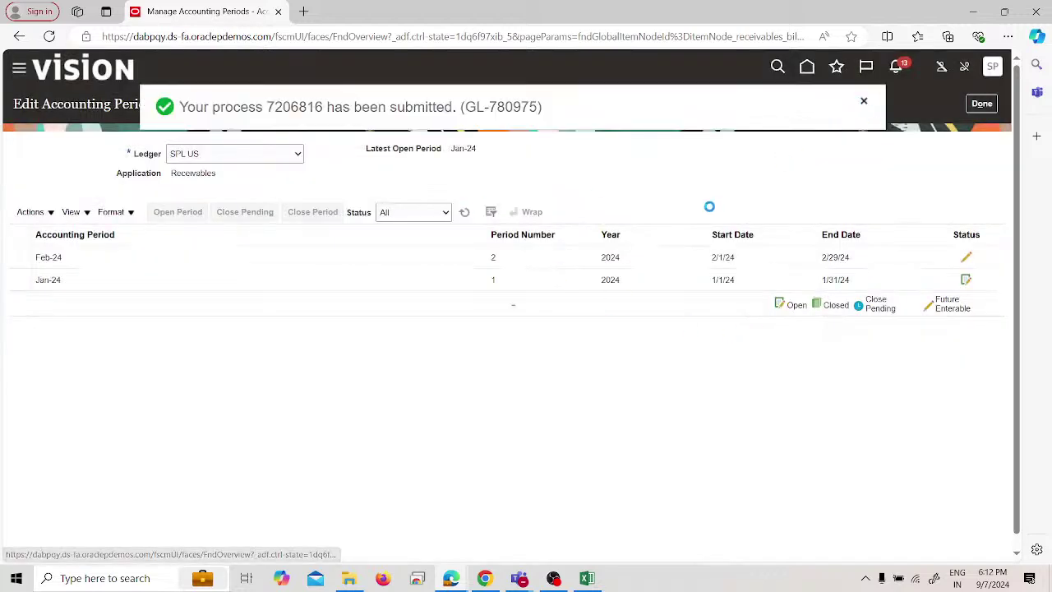
left_click(461, 214)
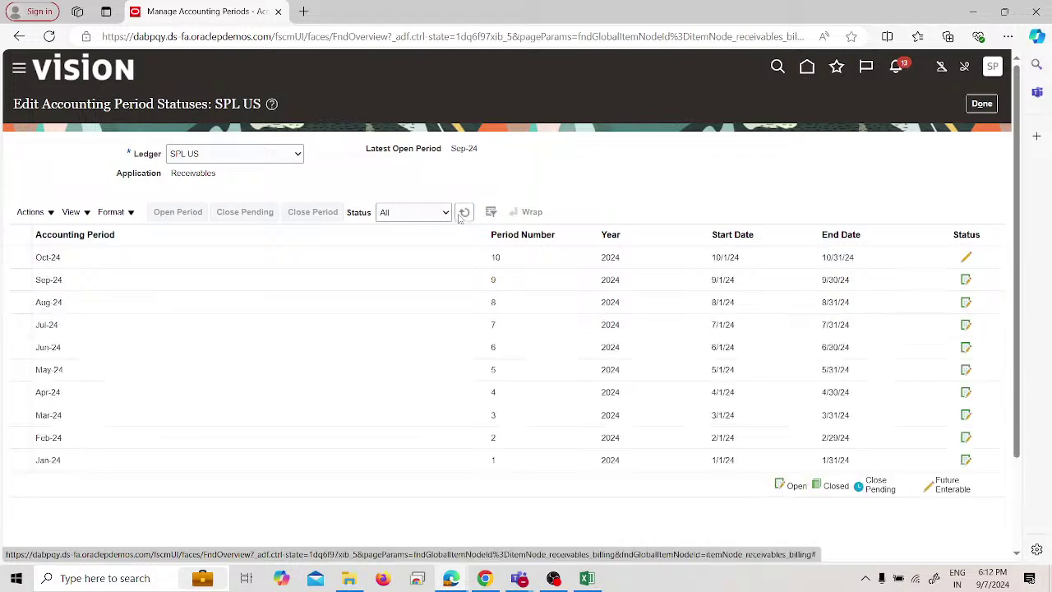
Finish the SPL US period edits, leave the accounting periods for the Billing work area, and start a new transaction.
left_click(987, 105)
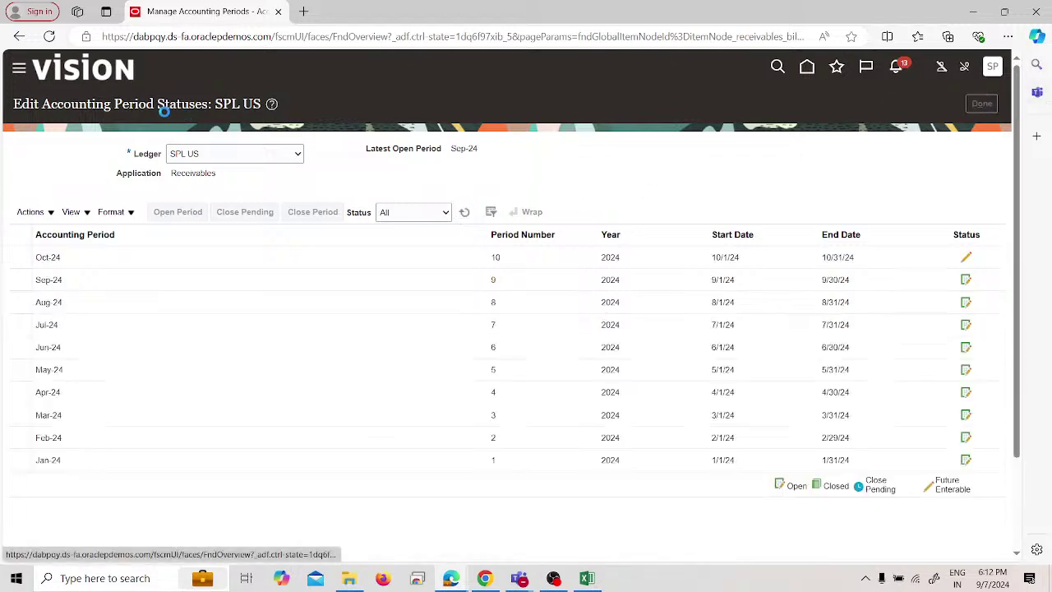
left_click(23, 65)
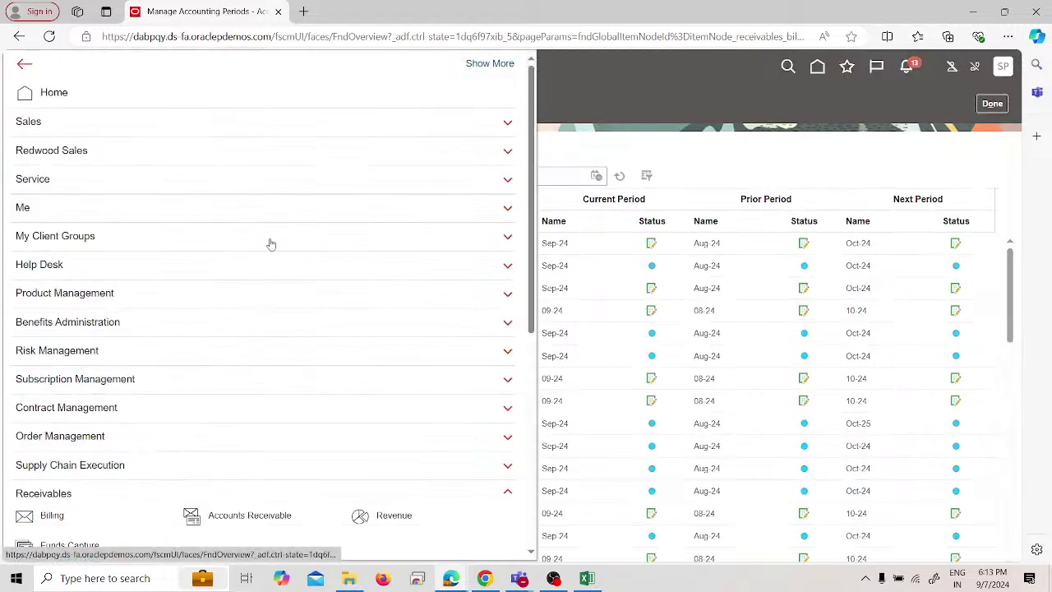
left_click(64, 517)
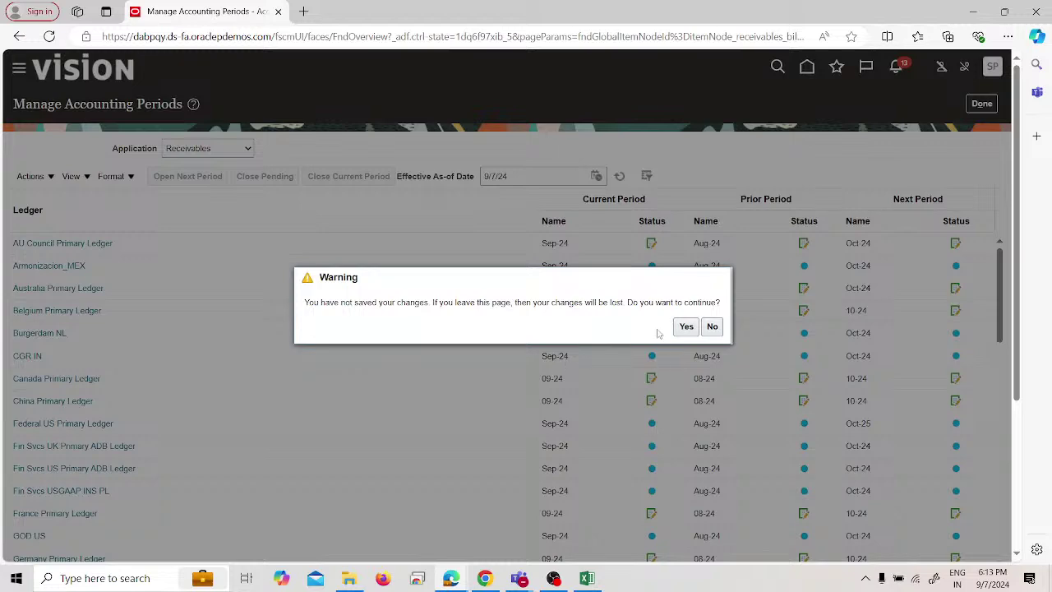
left_click(682, 326)
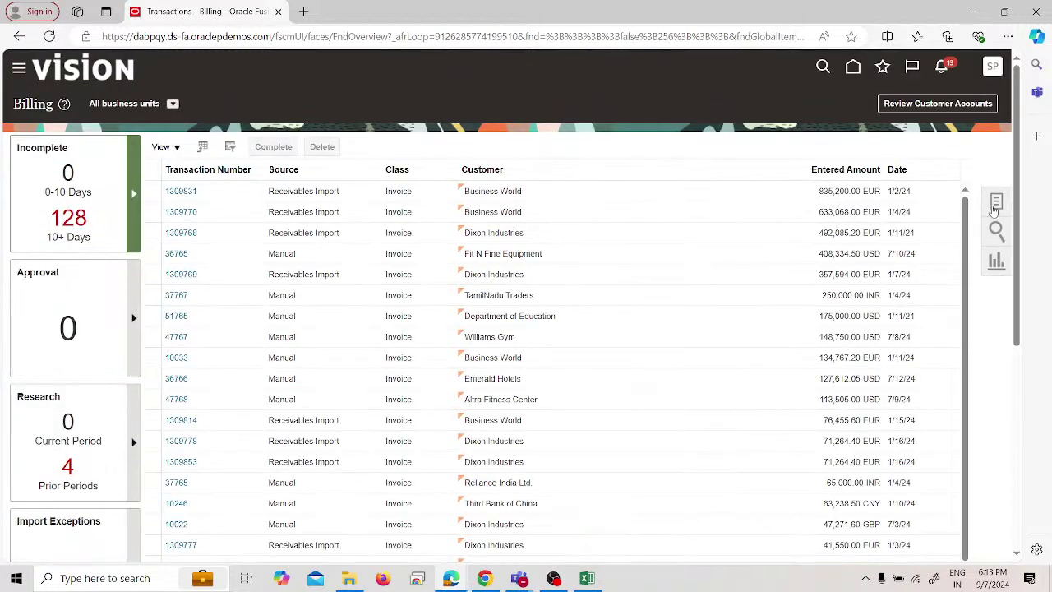
left_click(997, 202)
left_click(879, 113)
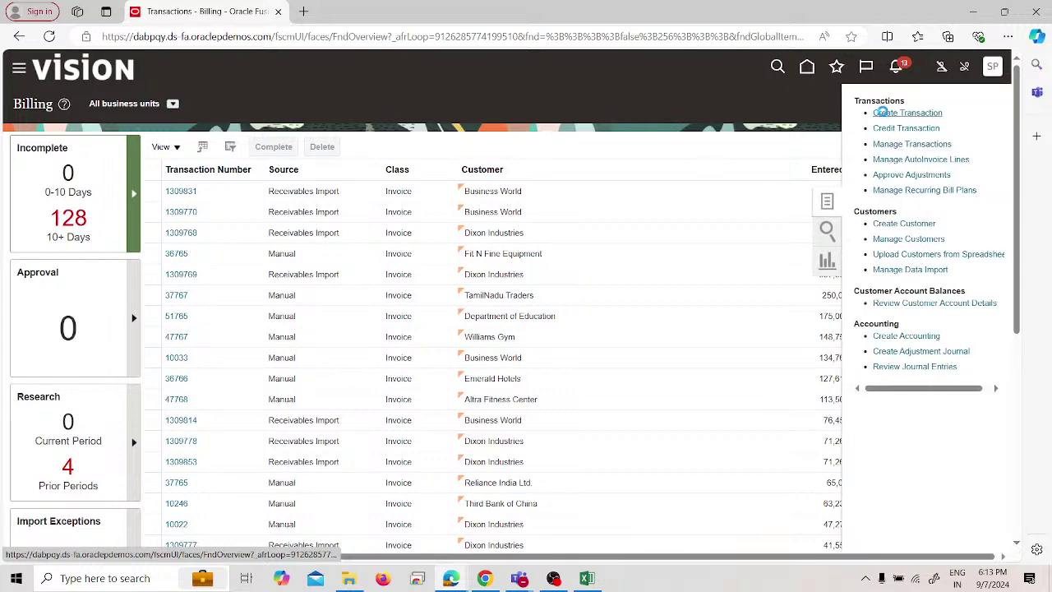
Set the invoice's business unit to SPL US Business Unit and its transaction source to SPL Invoice.
left_click(225, 197)
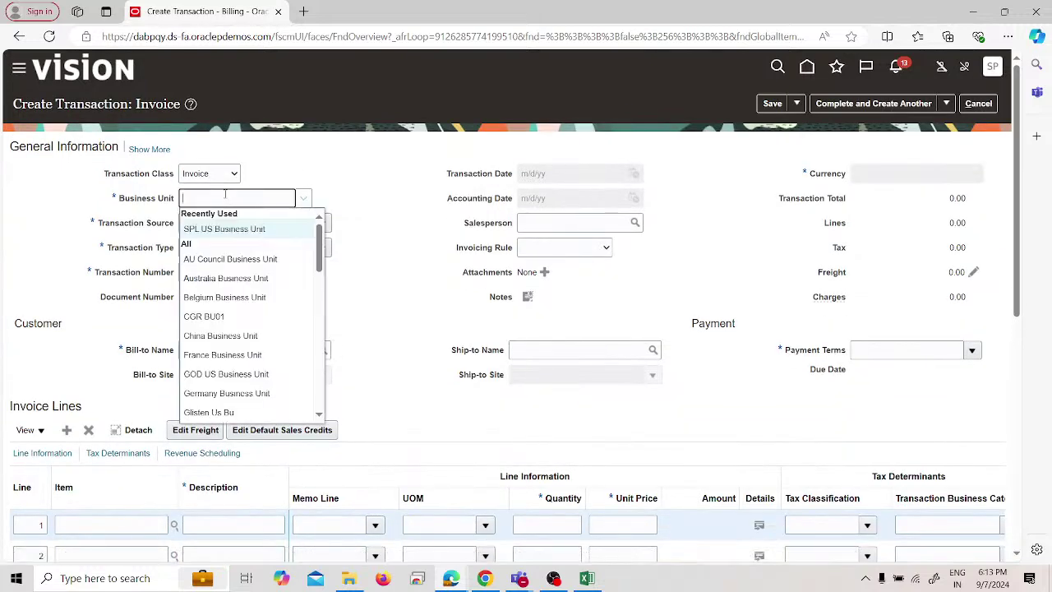
left_click(247, 227)
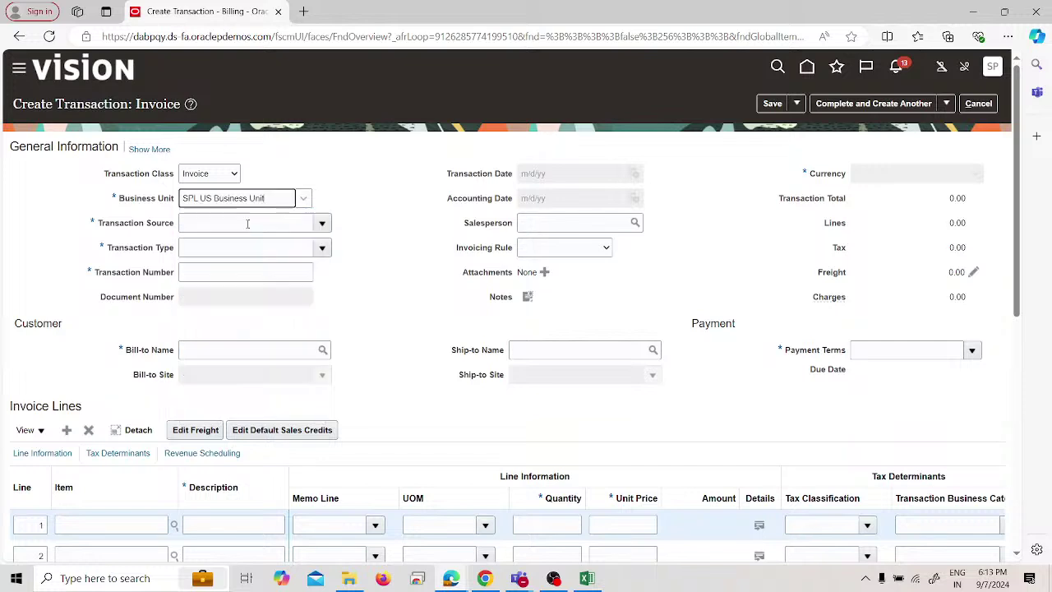
left_click(247, 224)
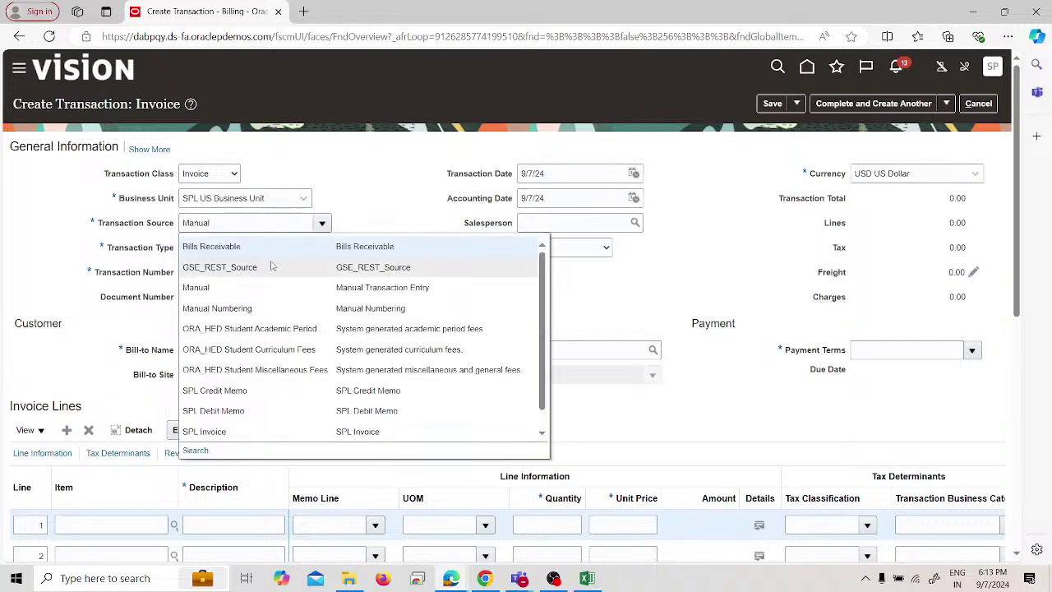
left_click(228, 433)
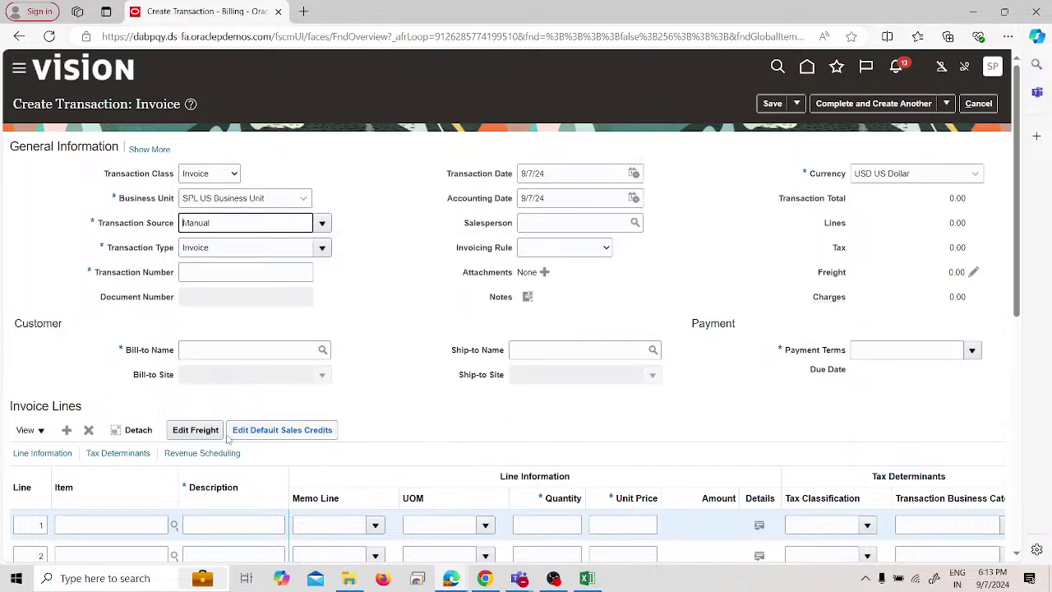
Search the transaction types for "spl" and assign SPL Invoice as the invoice's transaction type.
left_click(321, 247)
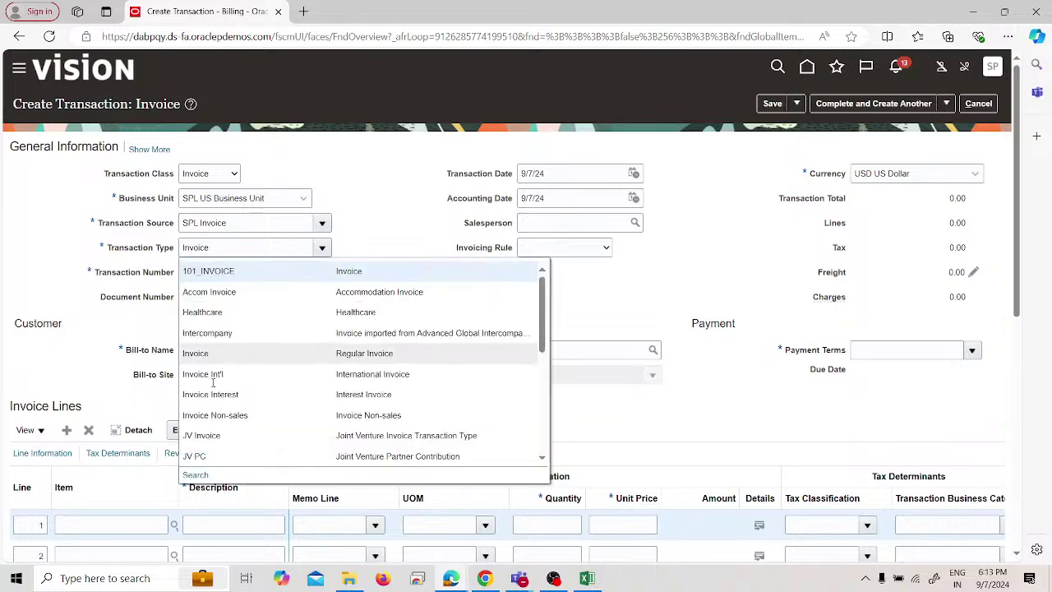
left_click(215, 475)
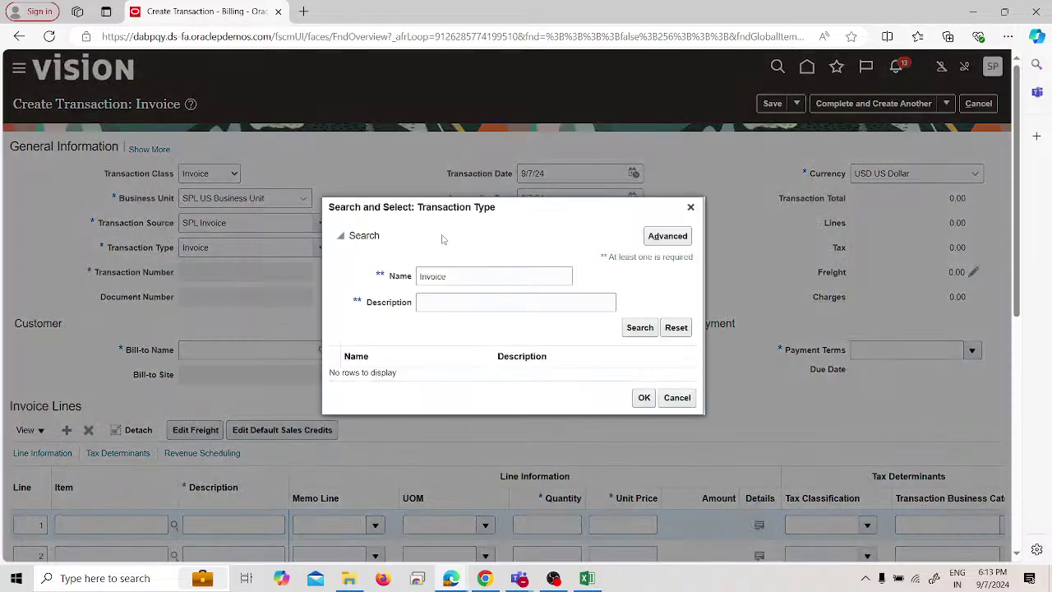
left_click(474, 276)
double_click(473, 277)
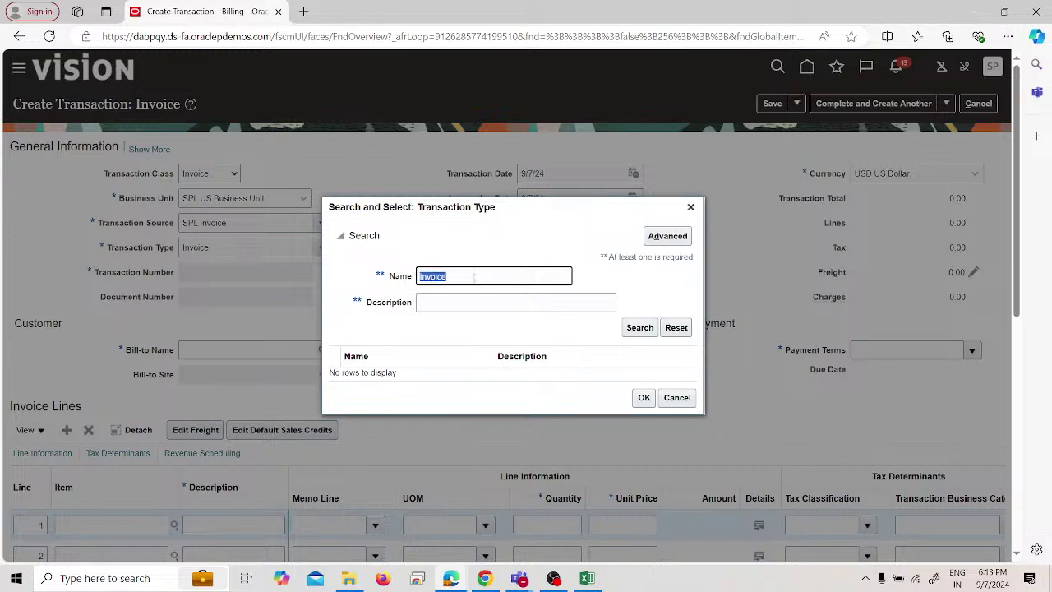
type("spl")
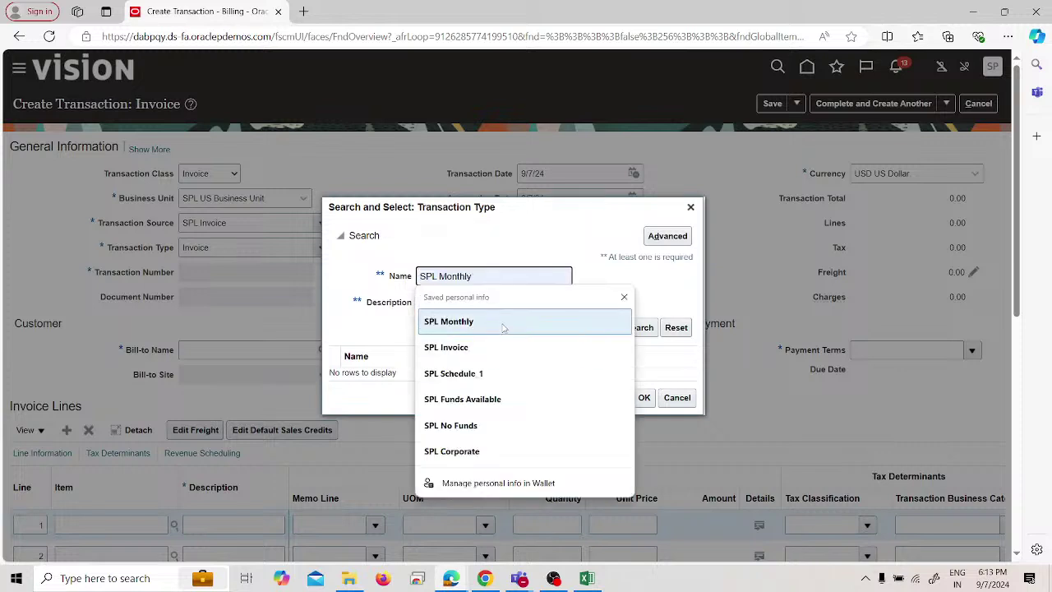
left_click(634, 329)
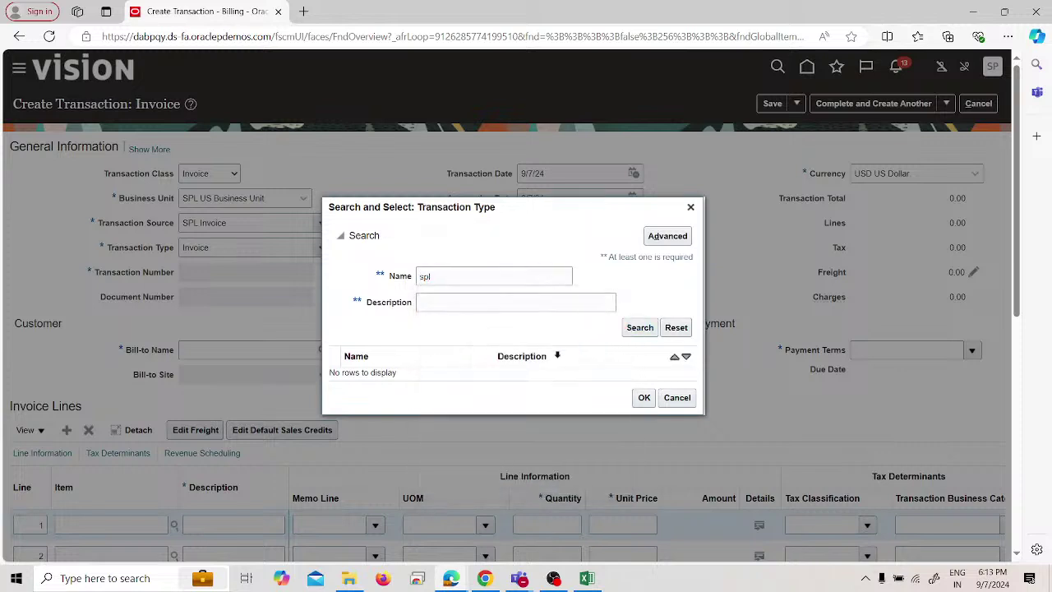
left_click(469, 376)
left_click(644, 403)
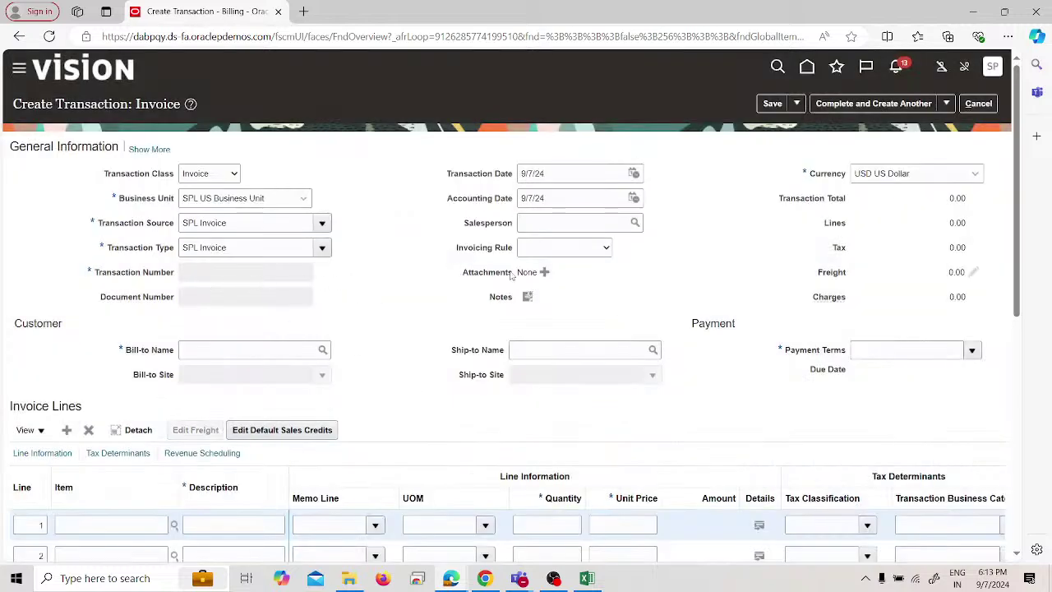
Enter SPL Customer as the invoice's bill-to customer.
left_click(969, 349)
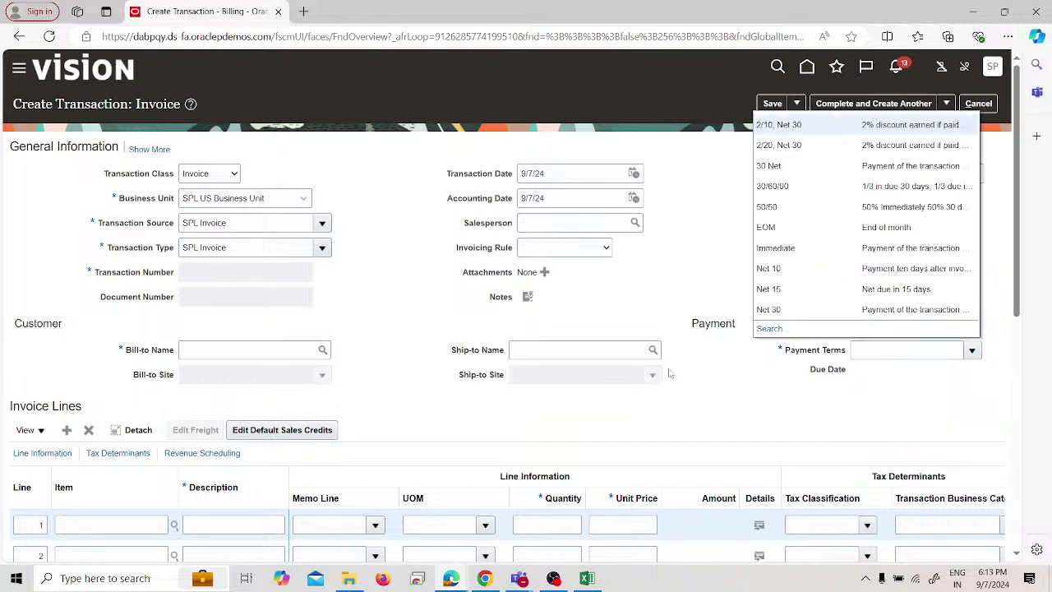
left_click(386, 308)
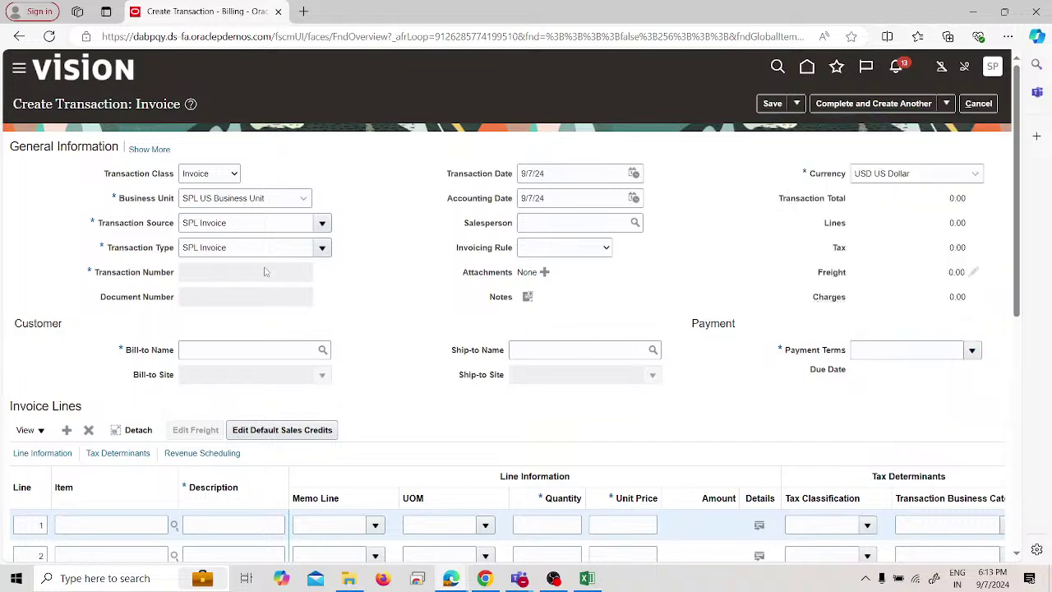
left_click(291, 353)
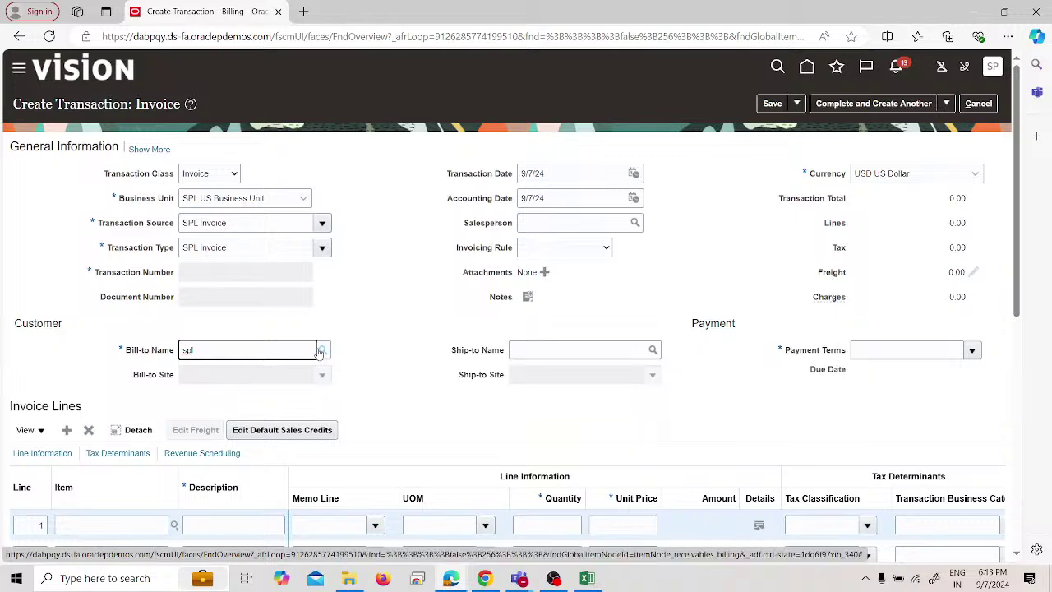
left_click(320, 352)
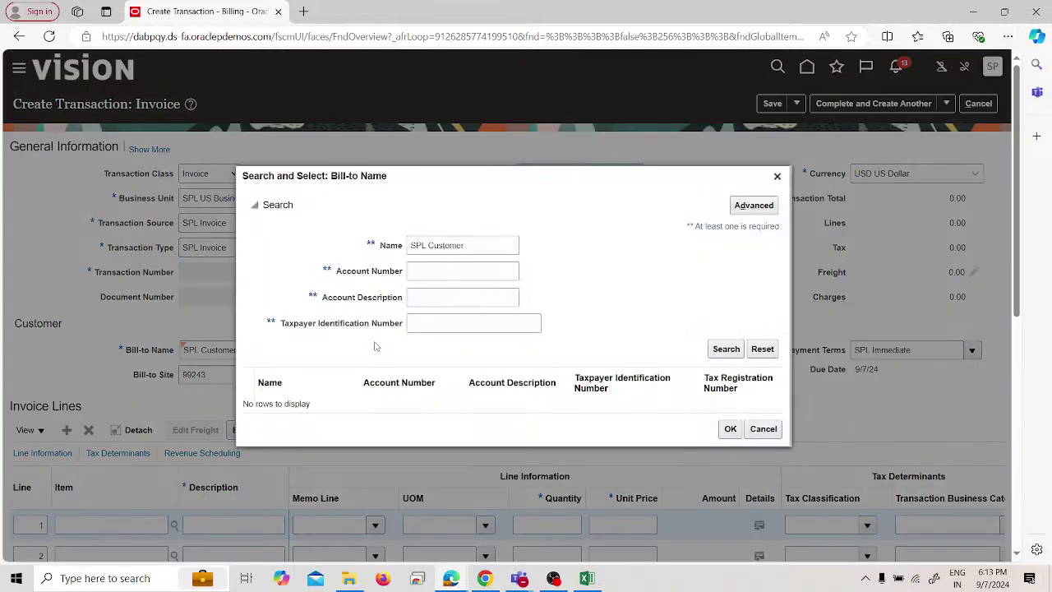
left_click(776, 176)
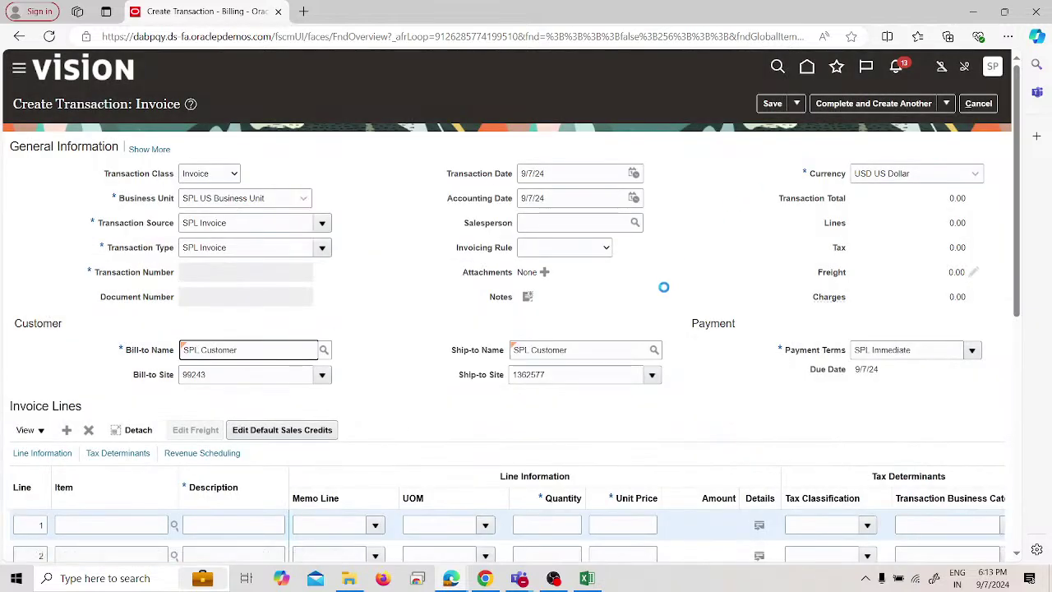
Search the memo lines for "spl" and assign SPL Service providers to invoice line 1.
scroll(664, 296, "down", 1)
scroll(666, 304, "down", 2)
left_click(336, 320)
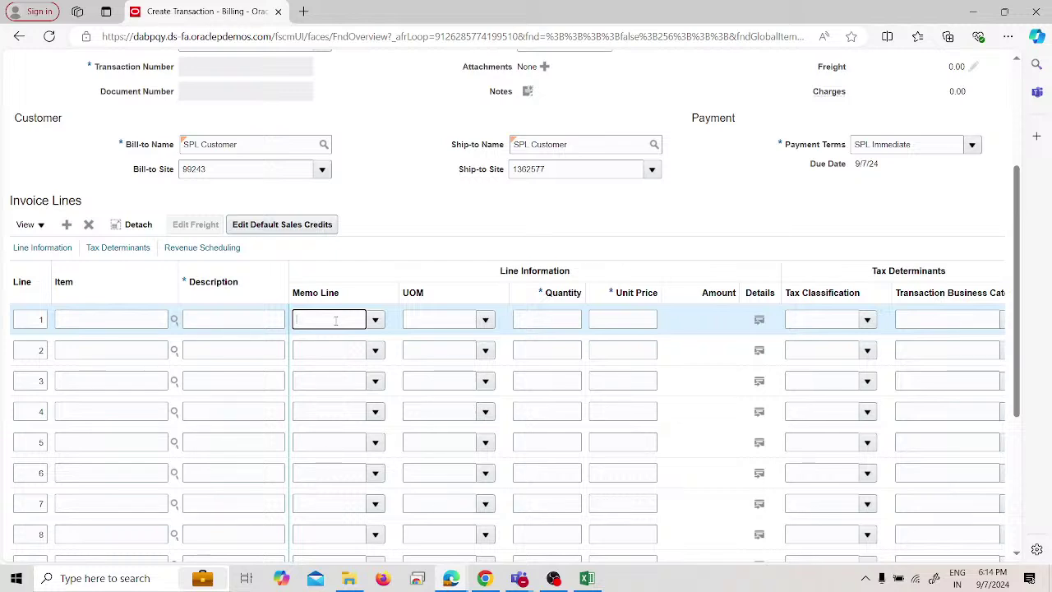
left_click(375, 321)
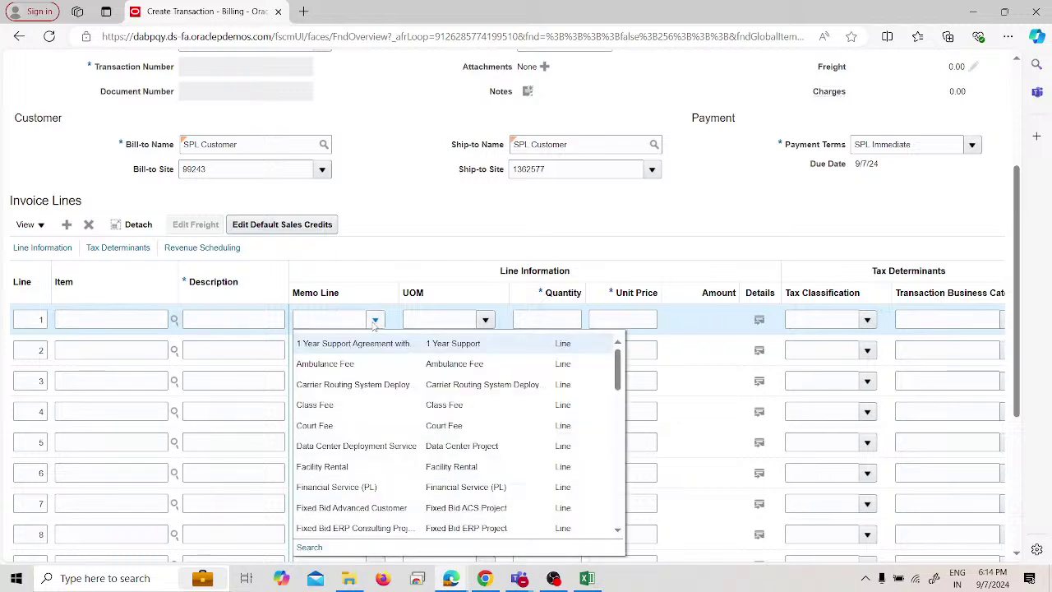
left_click(376, 321)
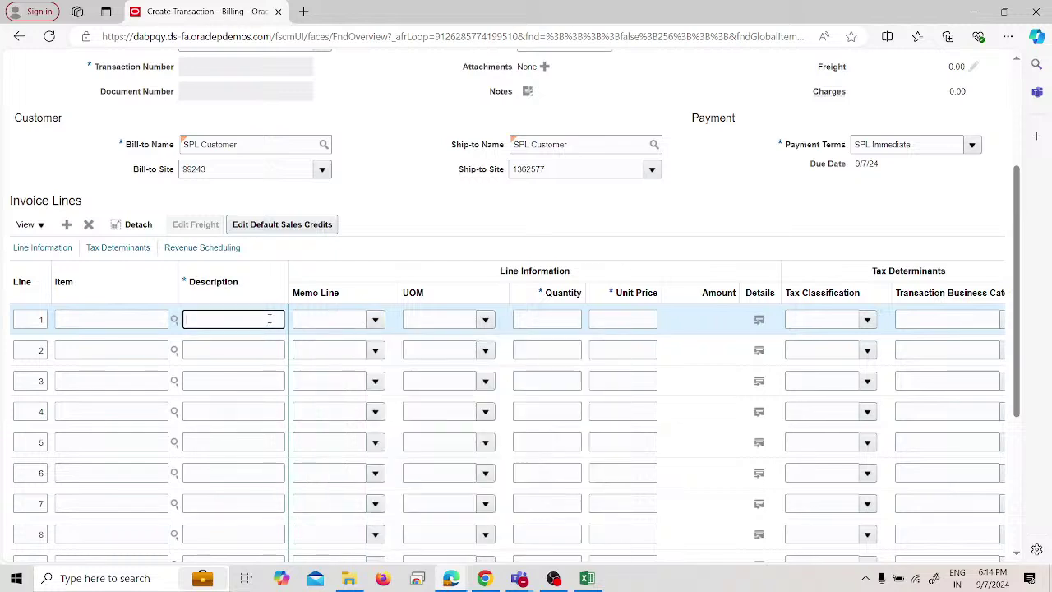
left_click(376, 320)
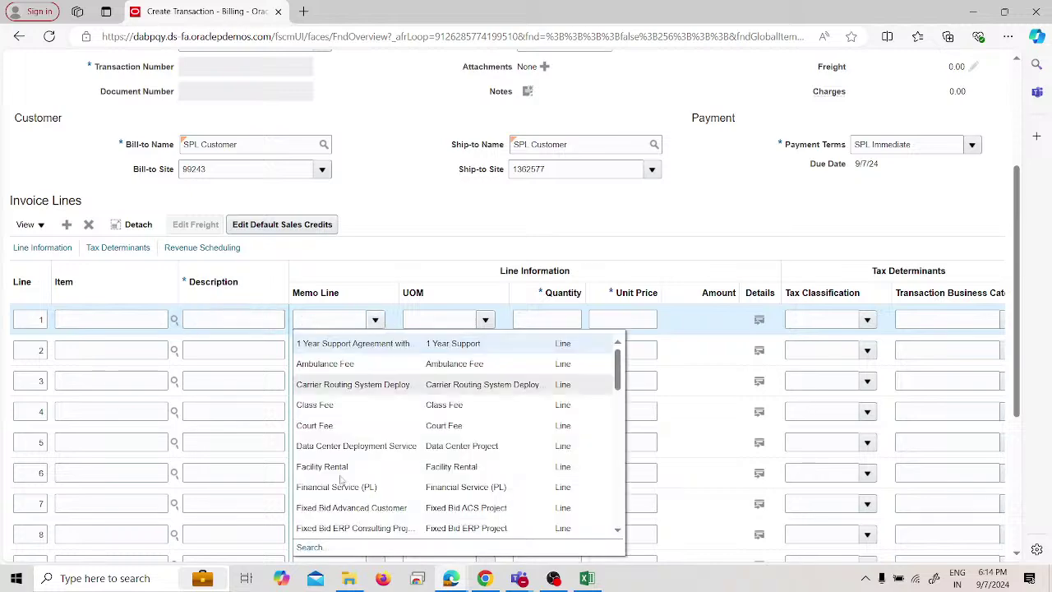
left_click(333, 544)
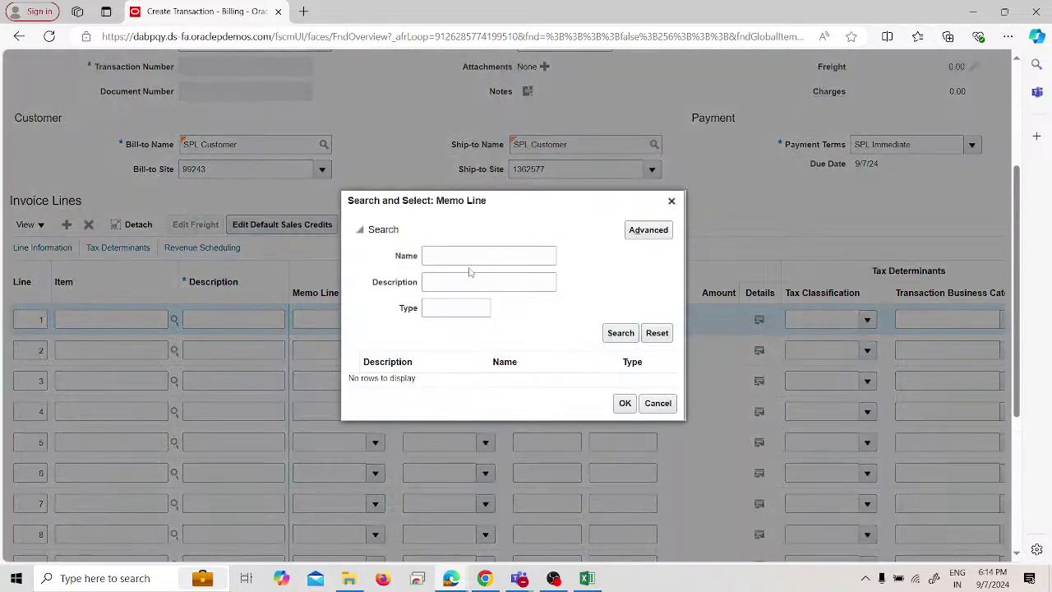
left_click(463, 257)
type("sp")
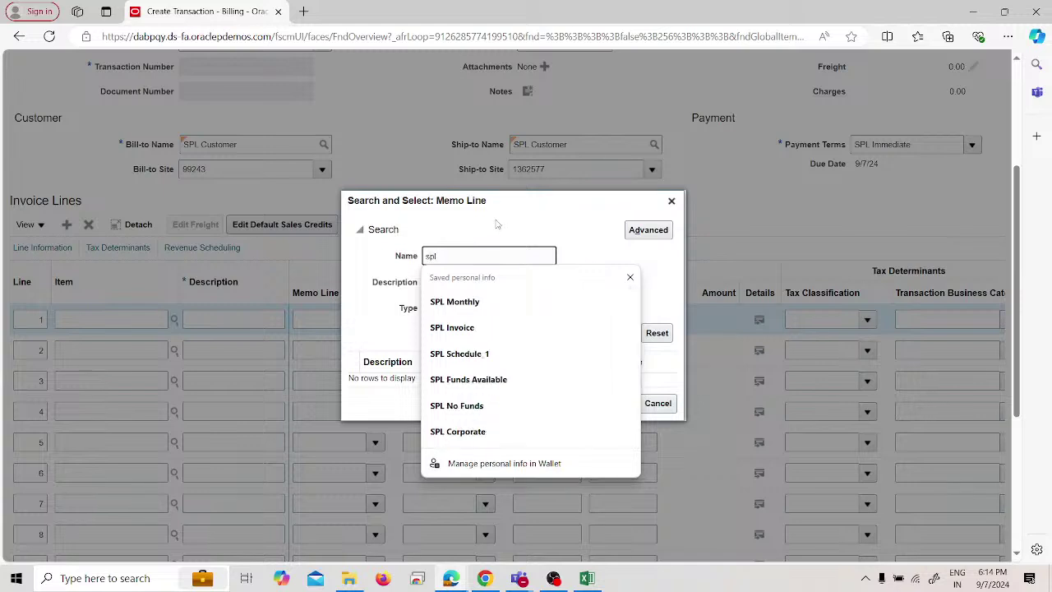
type("l")
triple_click(495, 224)
left_click(621, 333)
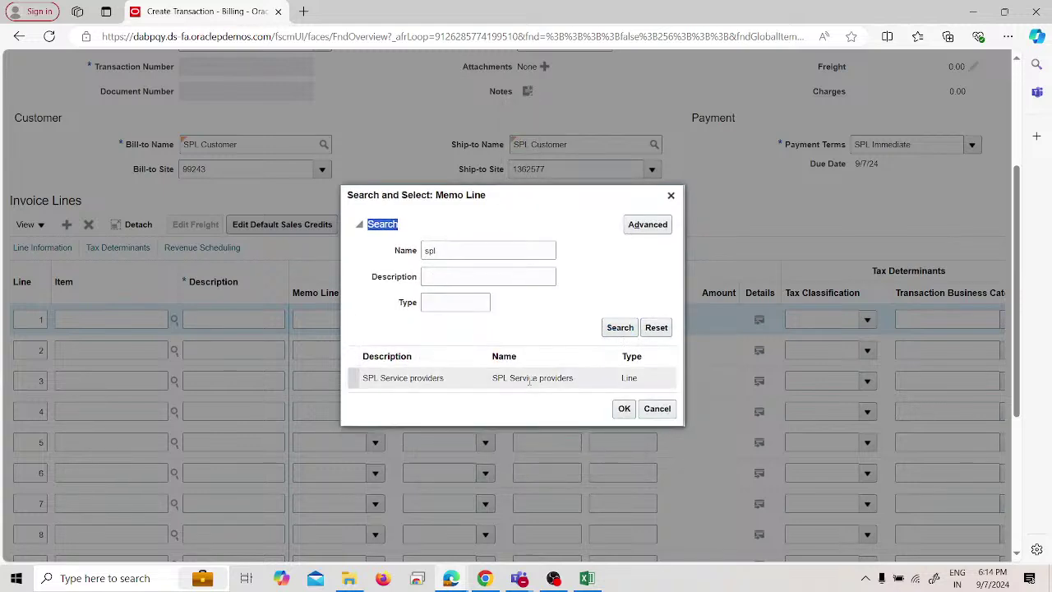
left_click(624, 403)
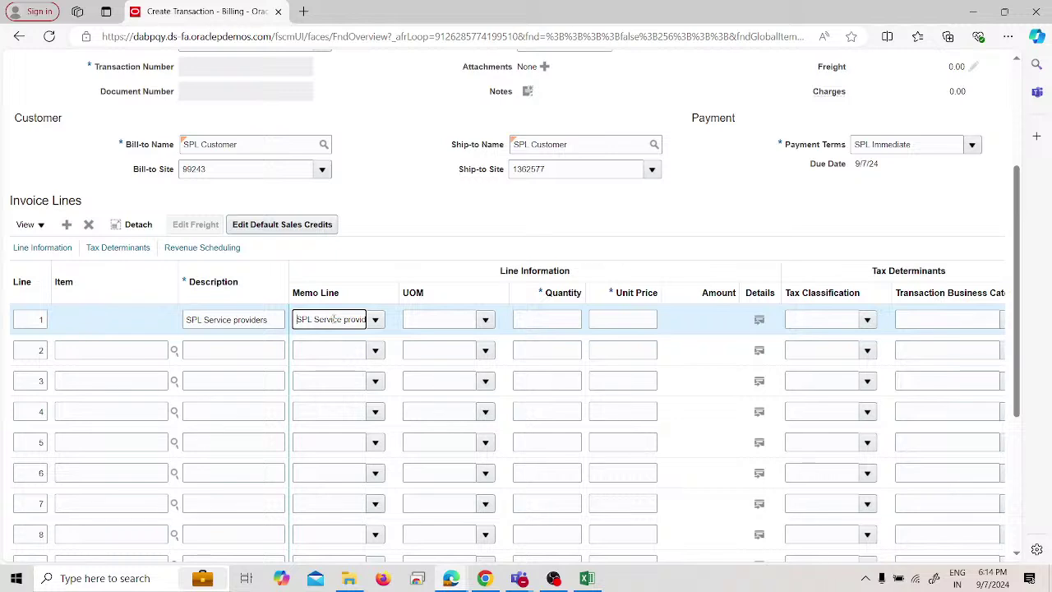
Set invoice line 1 to a quantity of 1 and a unit price of 1000.
left_click(564, 321)
type("1")
key("Tab")
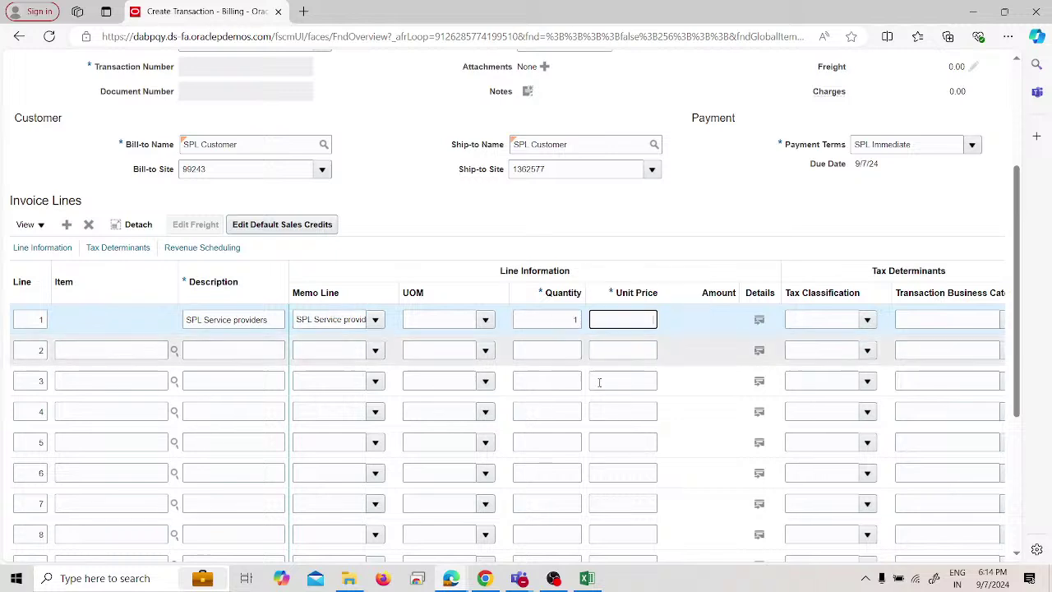
type("1000")
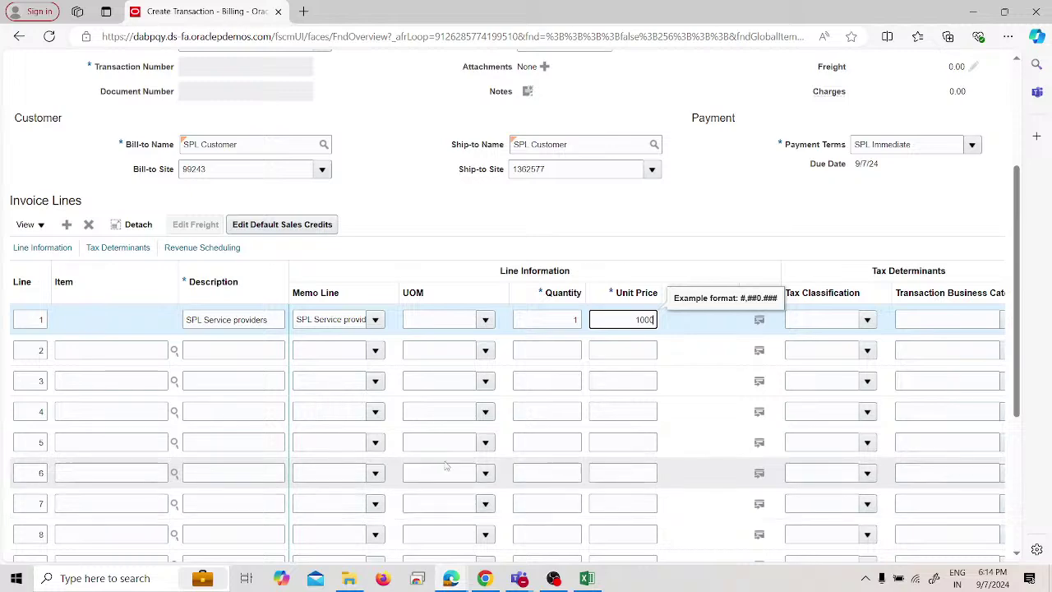
left_click(566, 204)
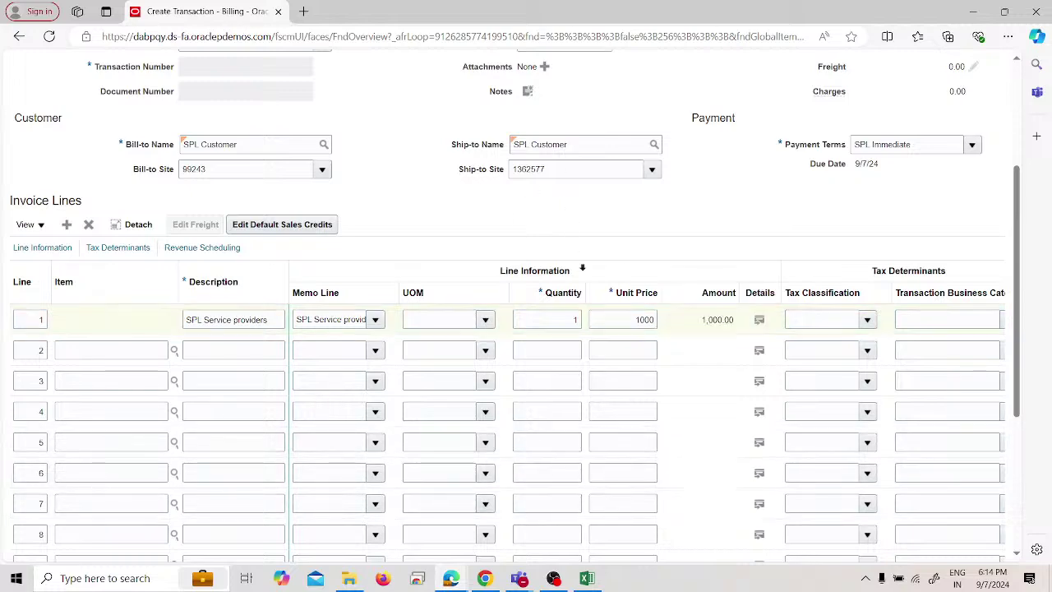
Complete the invoice and review its header details and memo line.
scroll(707, 263, "up", 3)
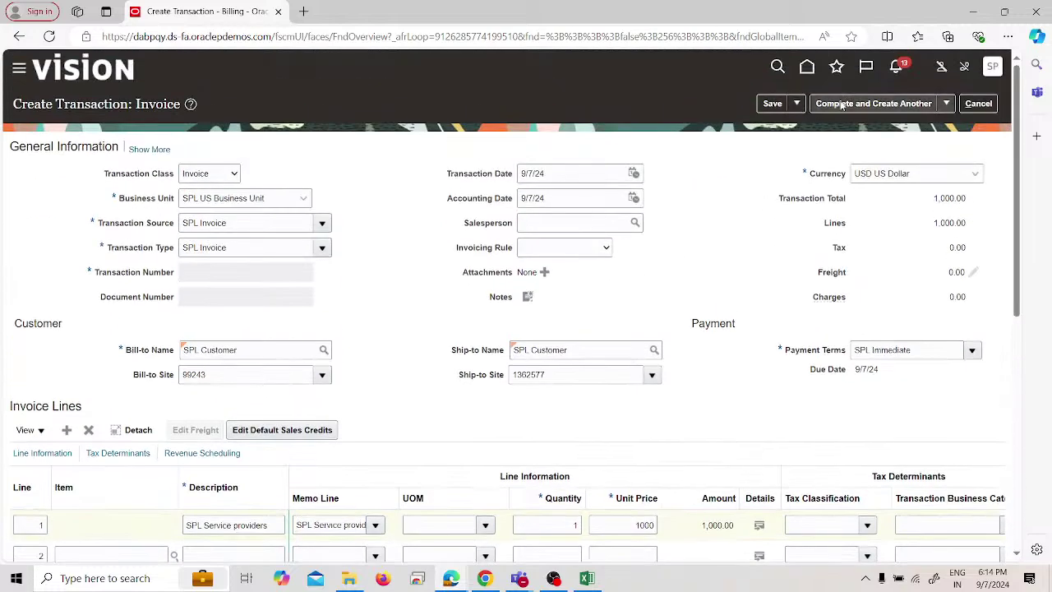
left_click(946, 104)
left_click(904, 132)
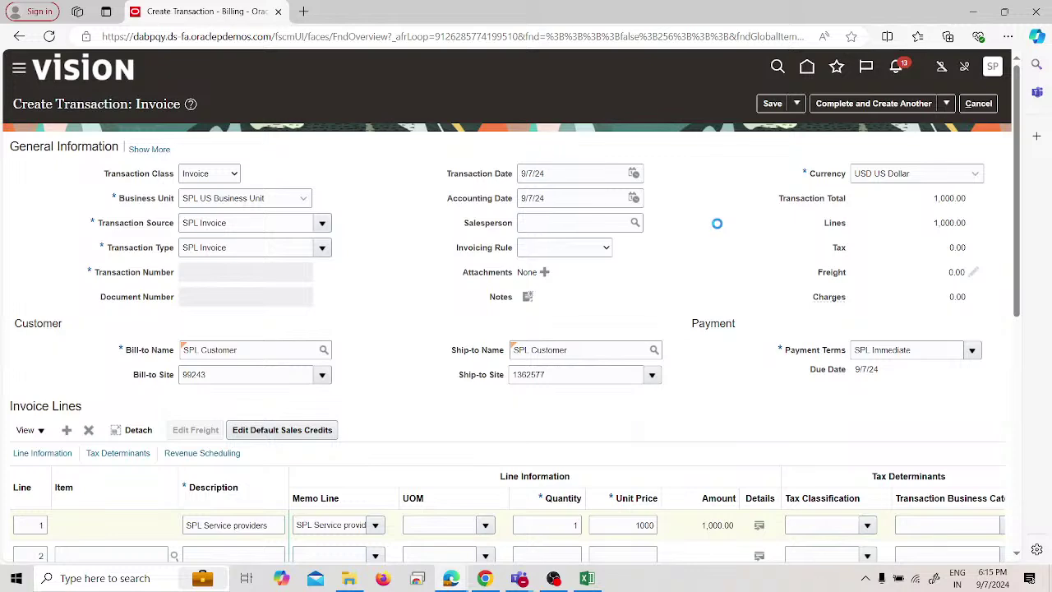
scroll(690, 241, "down", 1)
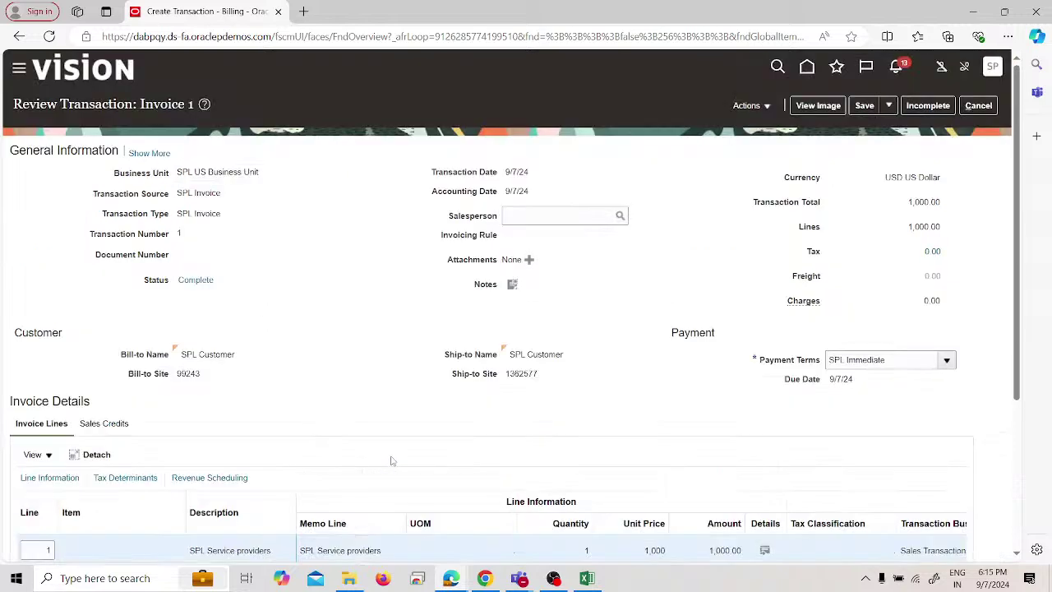
scroll(390, 461, "down", 3)
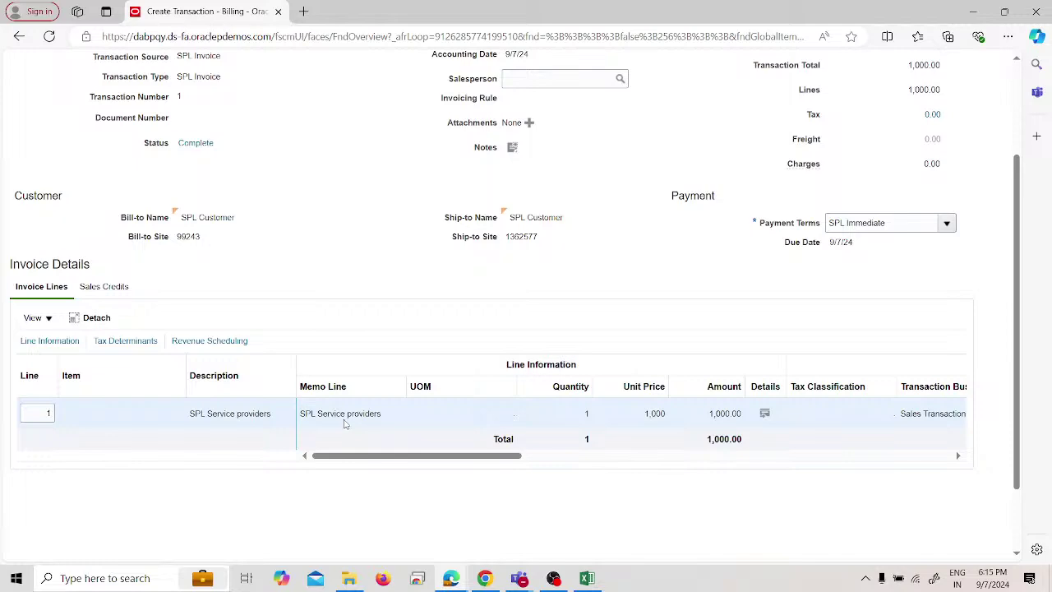
Review the completed invoice once more and leave it for the Billing page without saving further changes.
scroll(375, 316, "up", 2)
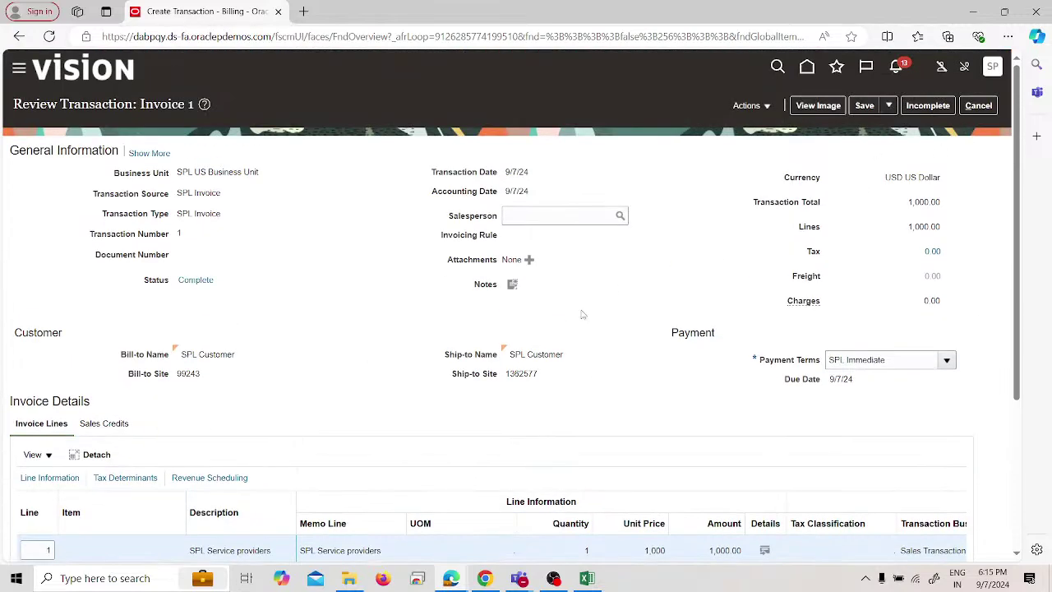
scroll(445, 407, "down", 2)
scroll(987, 189, "up", 2)
left_click(978, 106)
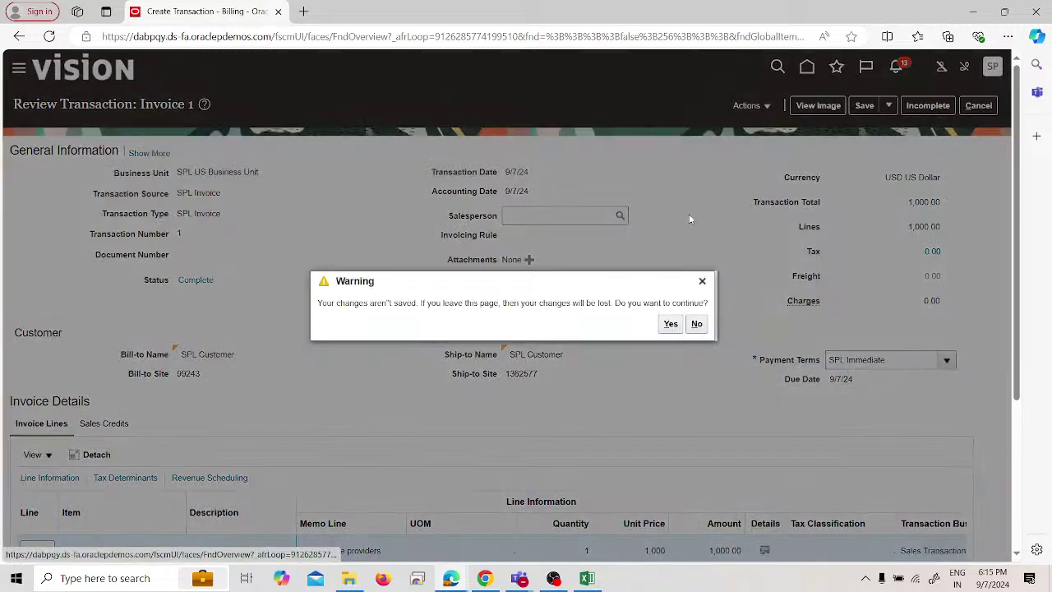
left_click(671, 325)
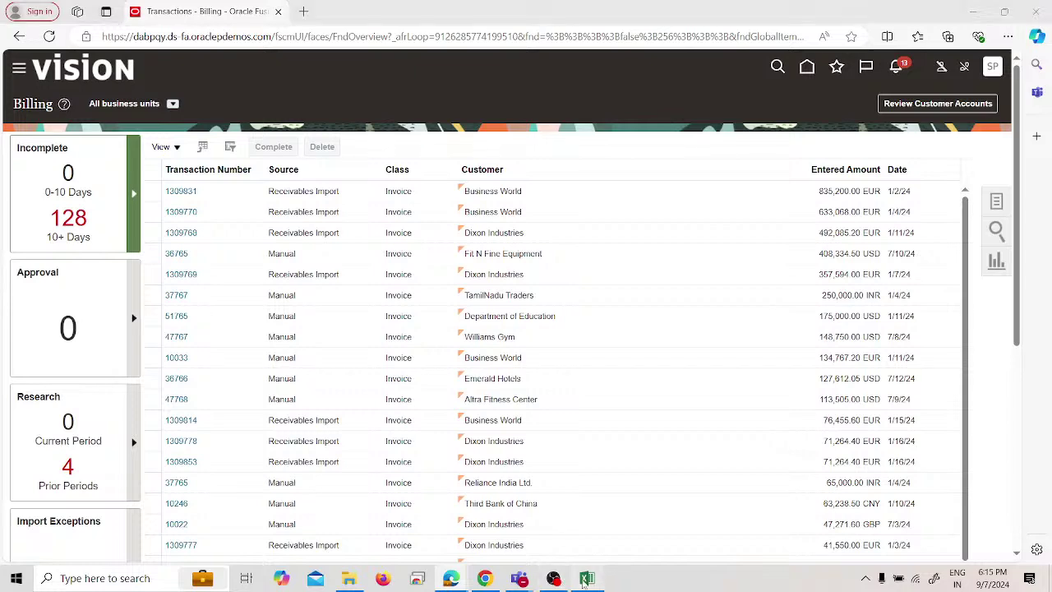
Check the transaction topic list in Excel and the live stream dashboard in YouTube Studio, returning to the Billing page.
left_click(587, 578)
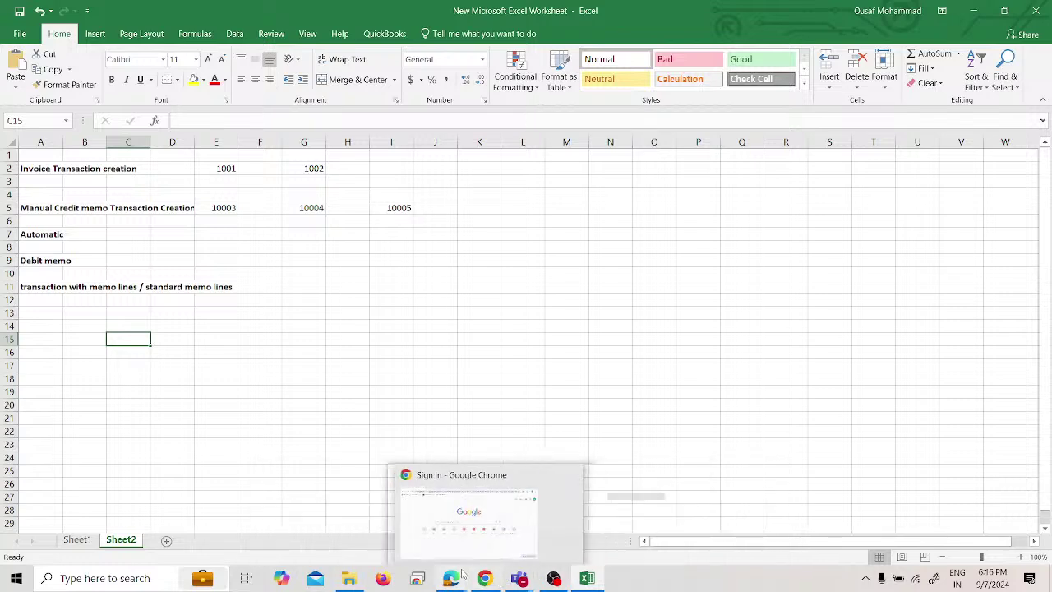
mouse_move(451, 579)
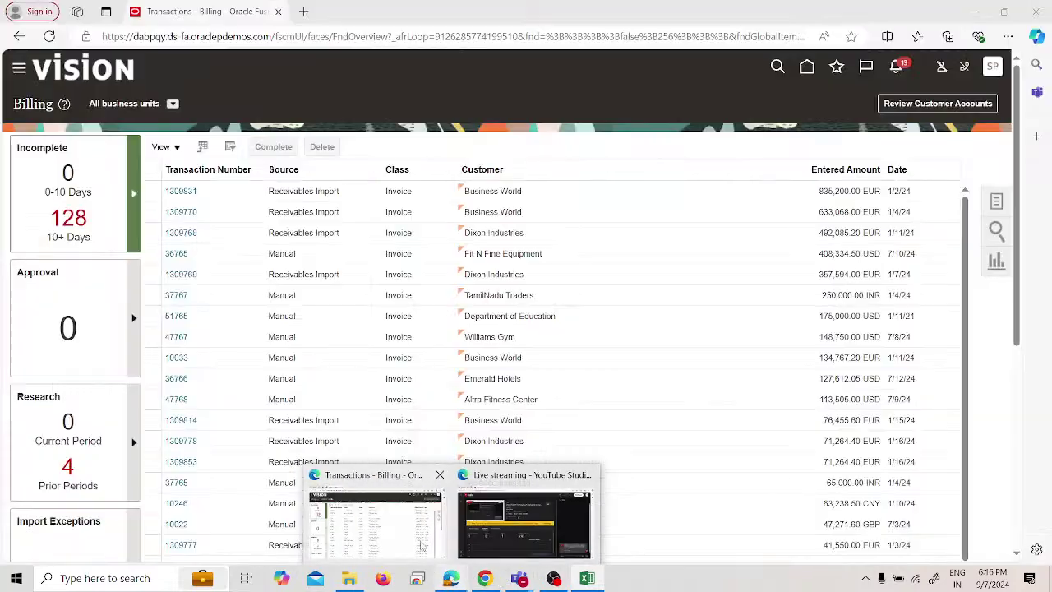
left_click(421, 545)
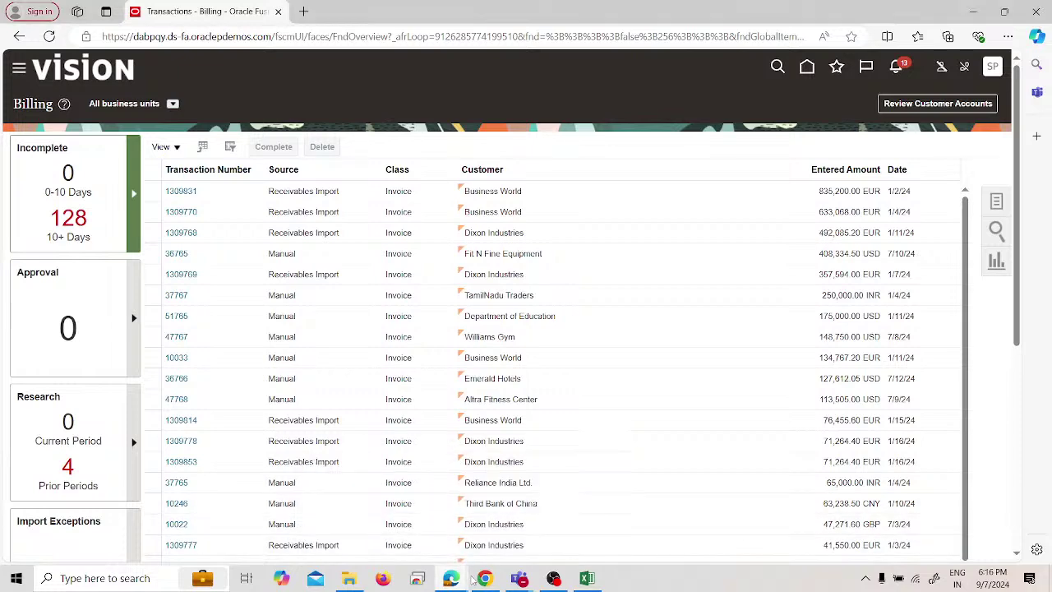
mouse_move(451, 579)
left_click(486, 558)
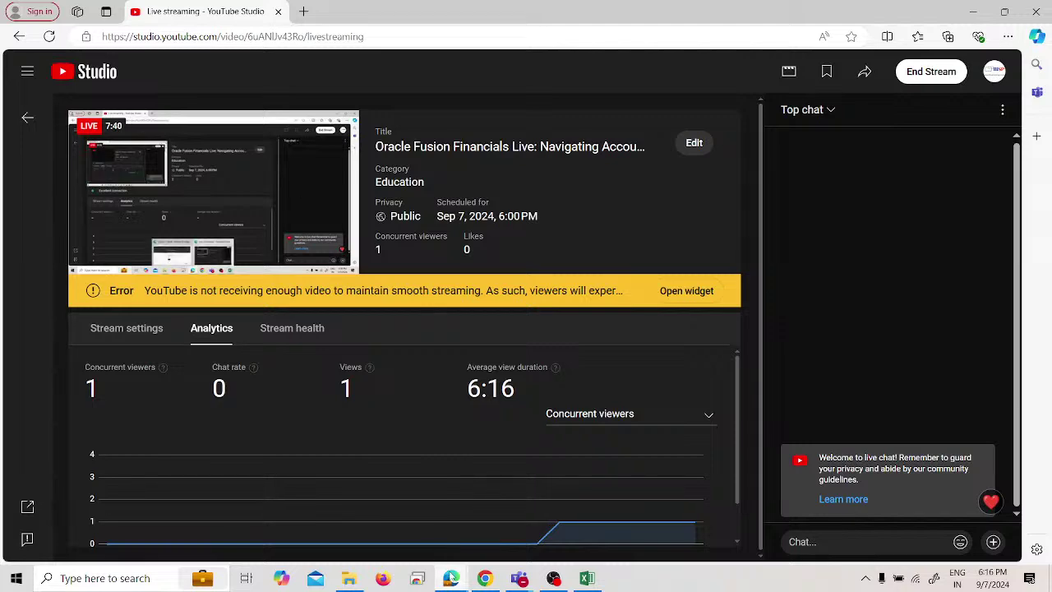
mouse_move(433, 565)
left_click(419, 534)
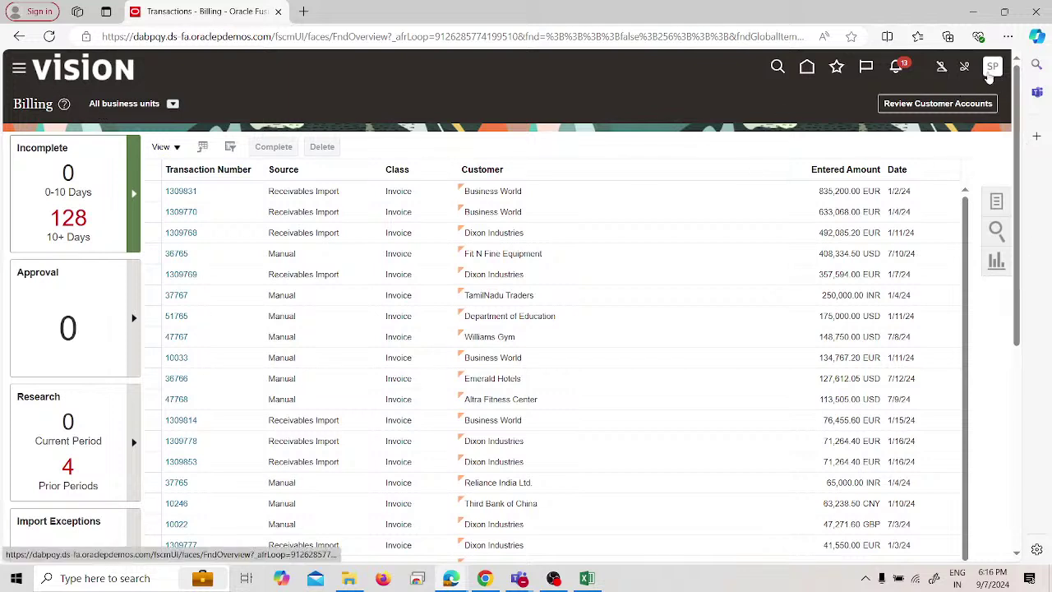
Go to Setup and Maintenance and open the SPL_IMPL implementation project.
left_click(990, 72)
left_click(751, 271)
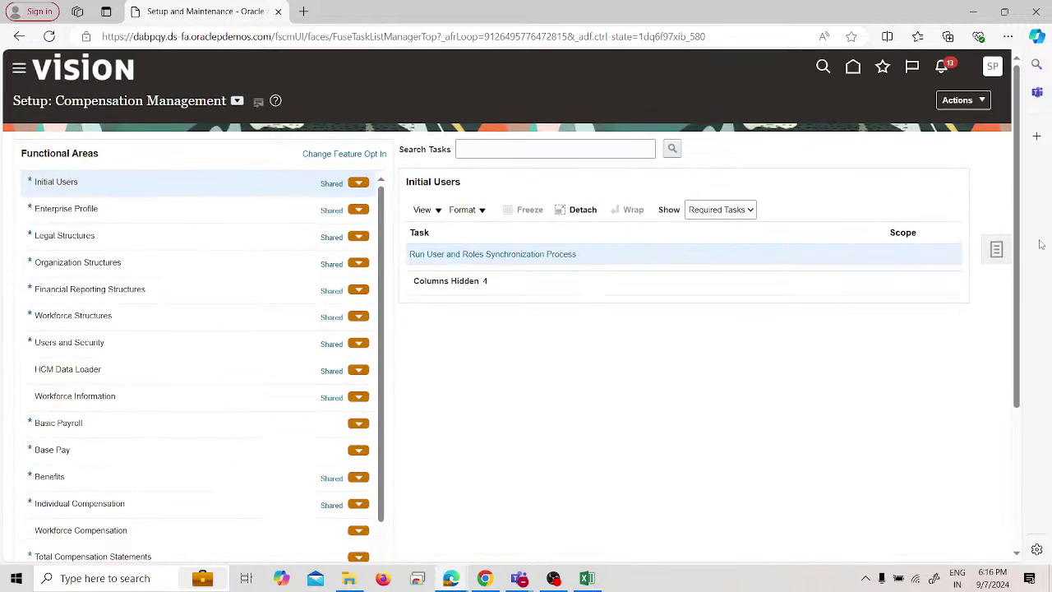
left_click(994, 250)
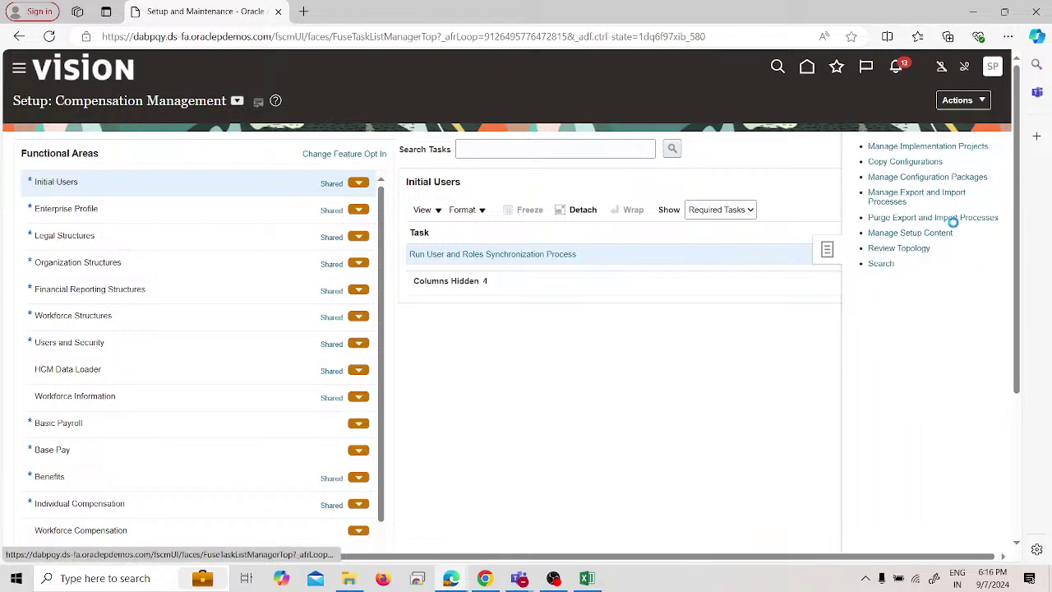
left_click(903, 148)
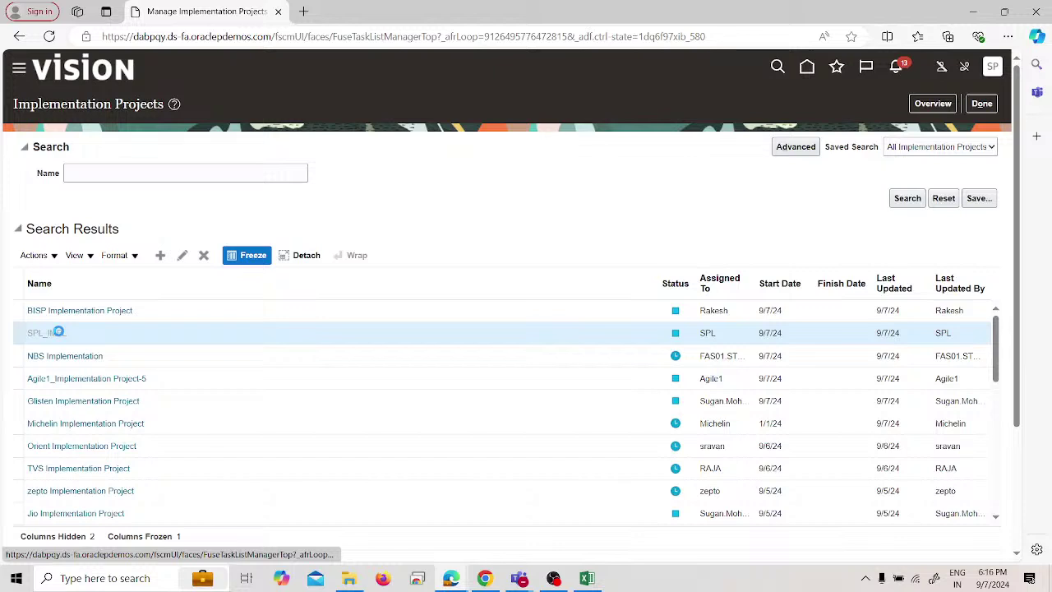
Search the implementation project's tasks for "receipt class".
left_click(116, 281)
type("rev")
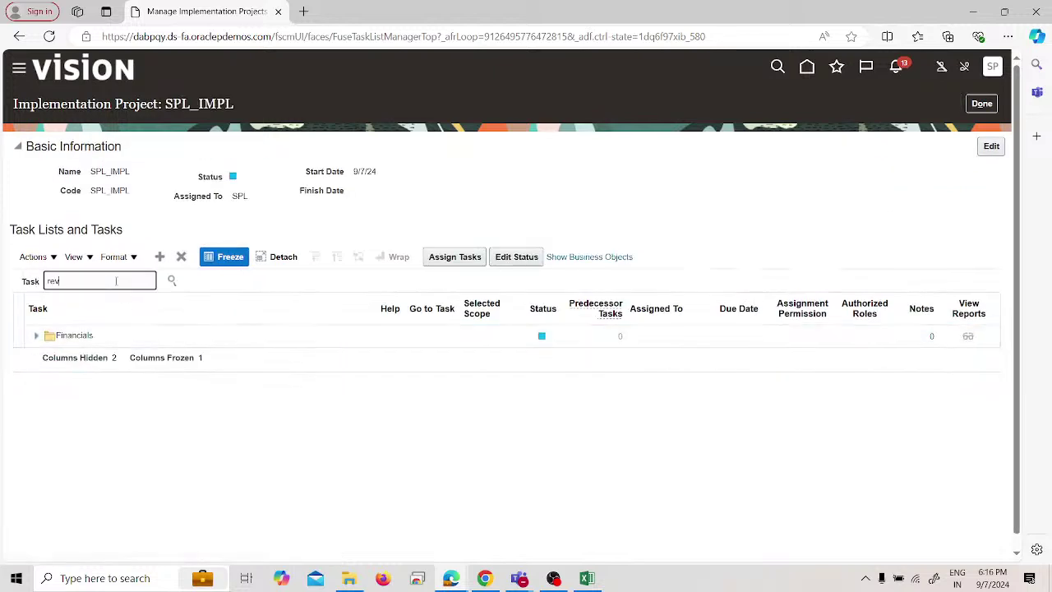
key("BackSpace")
type("ceipt class")
key("Return")
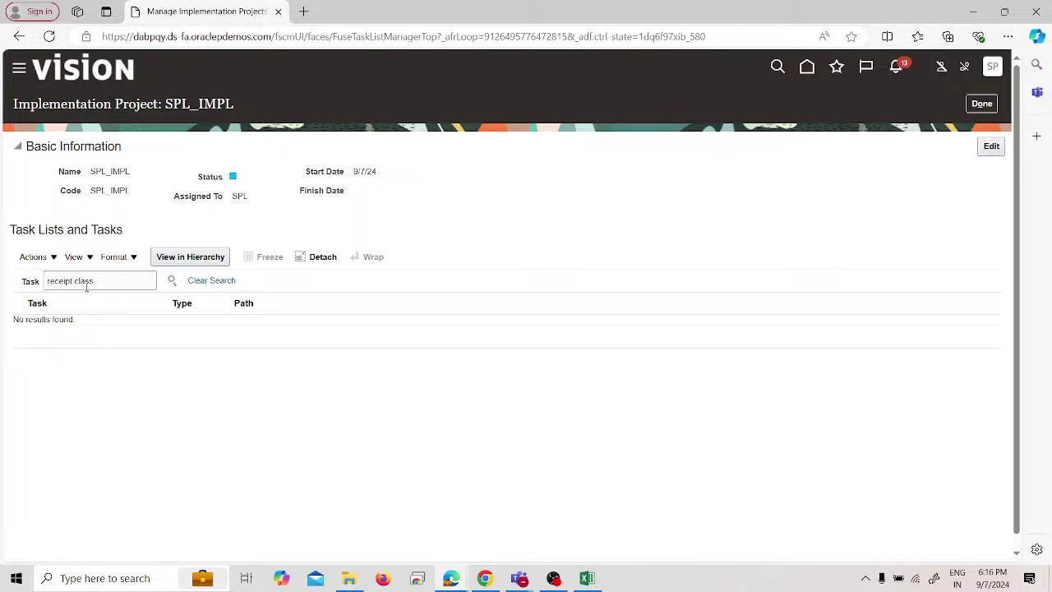
Search the project's tasks for "Receipt Class" and open the Manage Receipt Classes and Methods task.
triple_click(115, 281)
type("Receipt C")
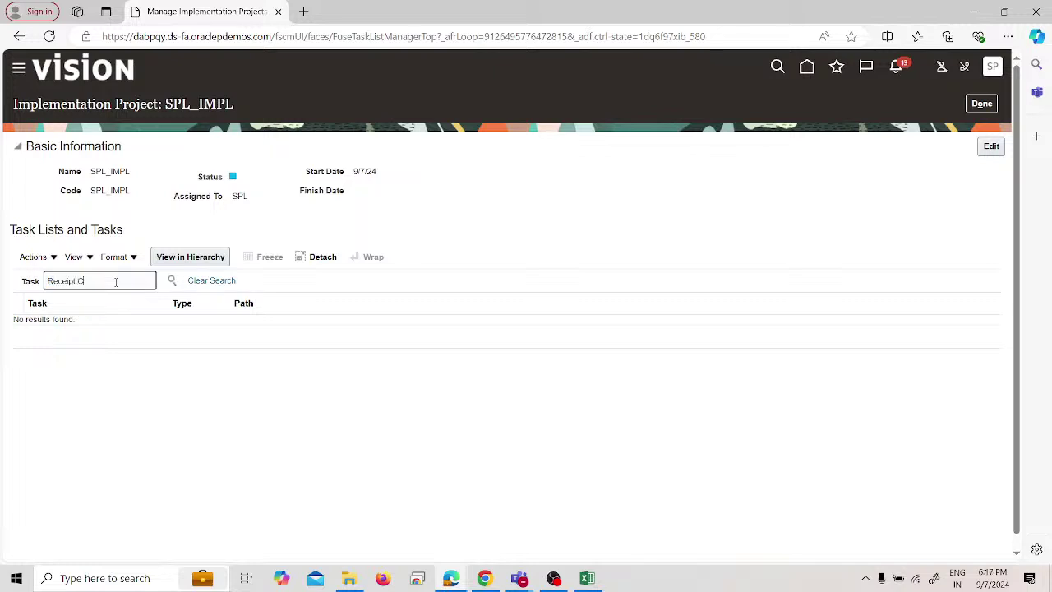
type("lass")
key("Return")
left_click(95, 325)
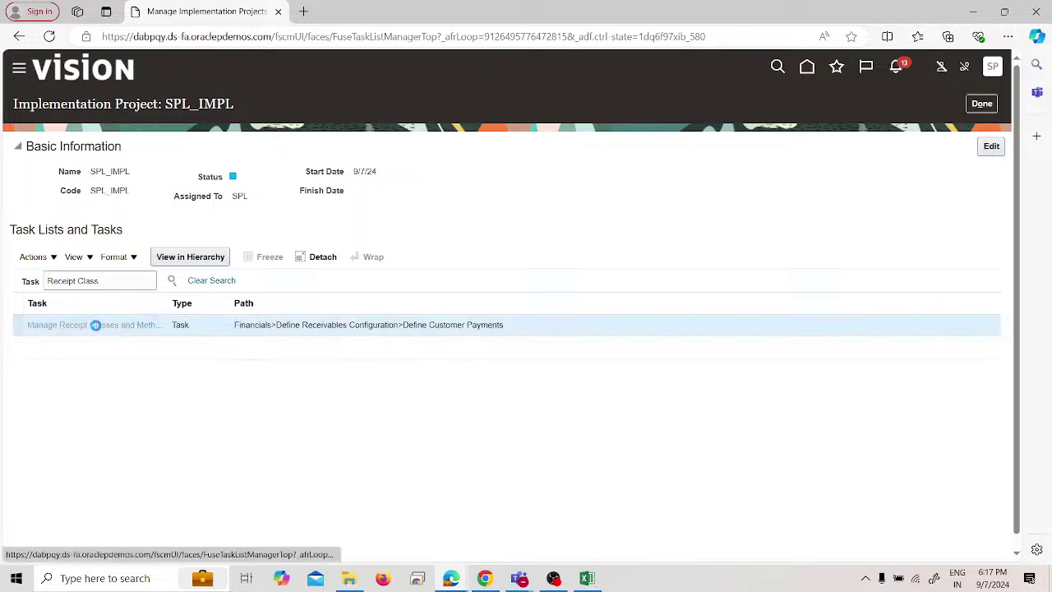
left_click(420, 335)
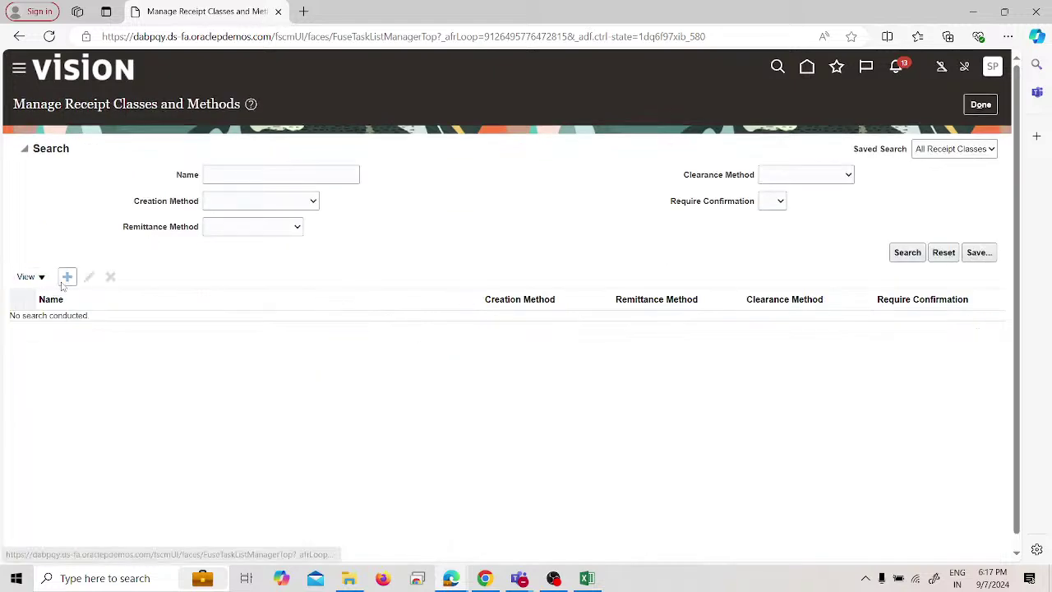
Create a receipt class named SPL Manual with Manual creation, Standard remittance and By Matching clearance.
left_click(66, 279)
left_click(246, 149)
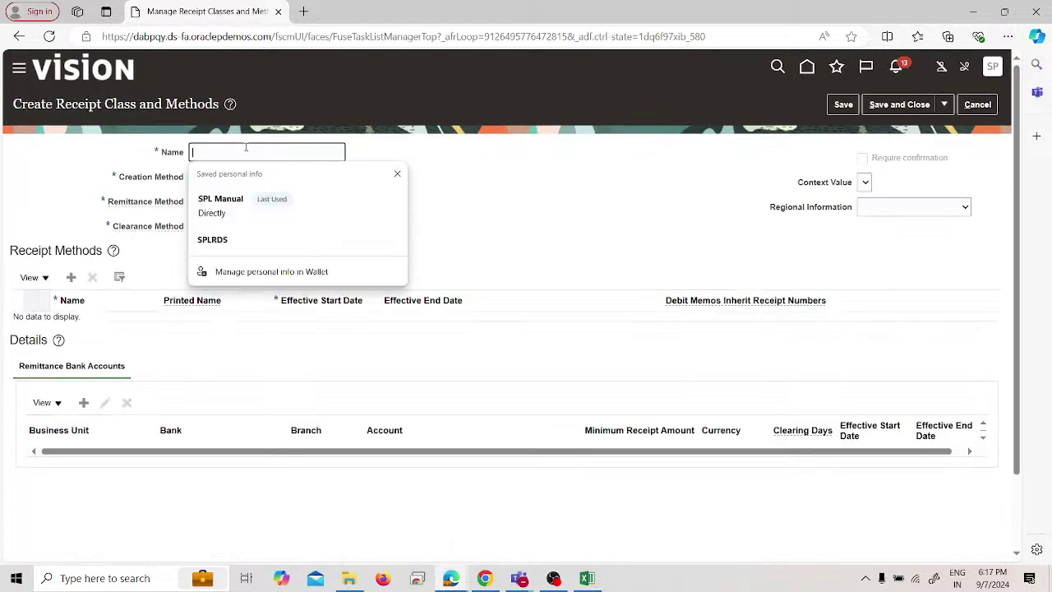
type("SPL Manual")
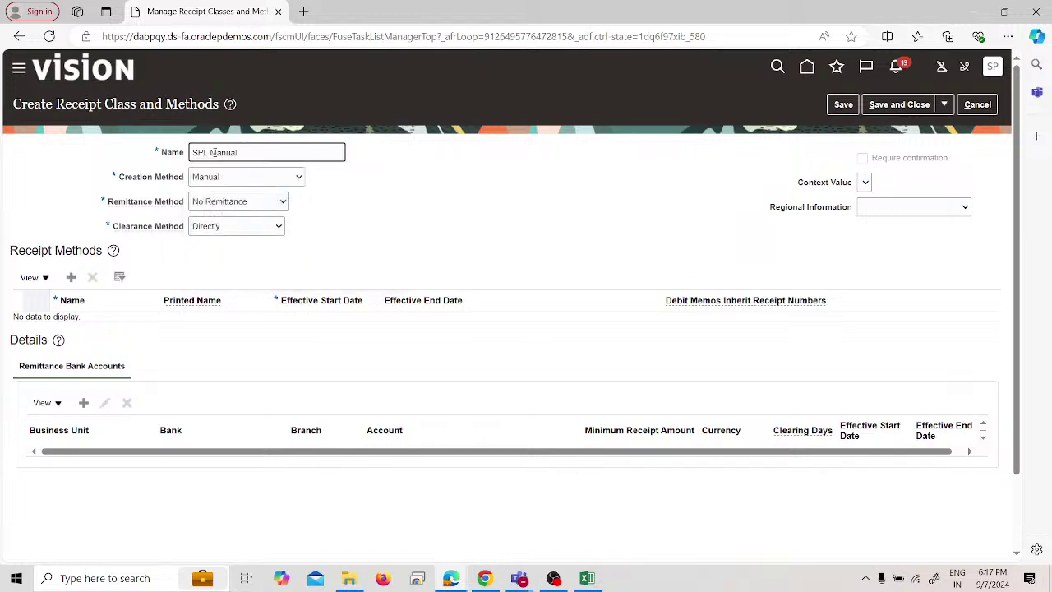
left_click(210, 182)
left_click(216, 246)
left_click(236, 204)
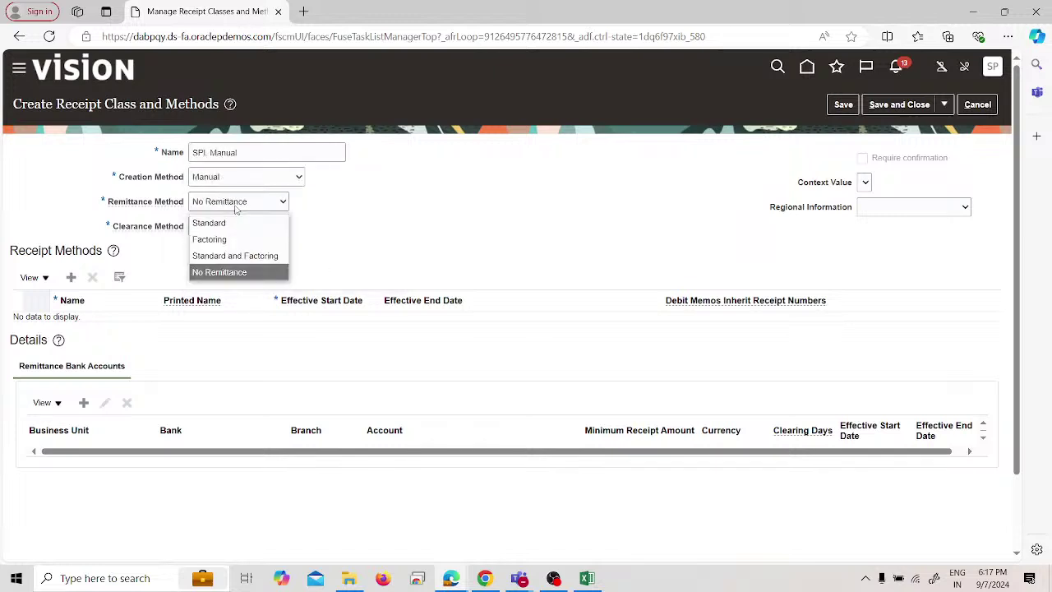
left_click(236, 223)
left_click(234, 227)
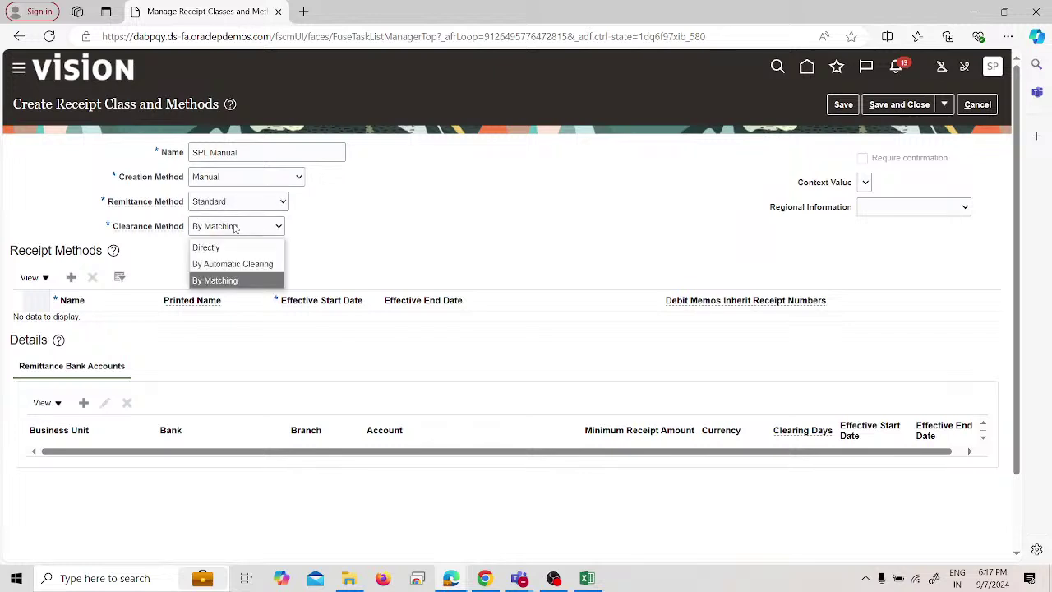
left_click(231, 281)
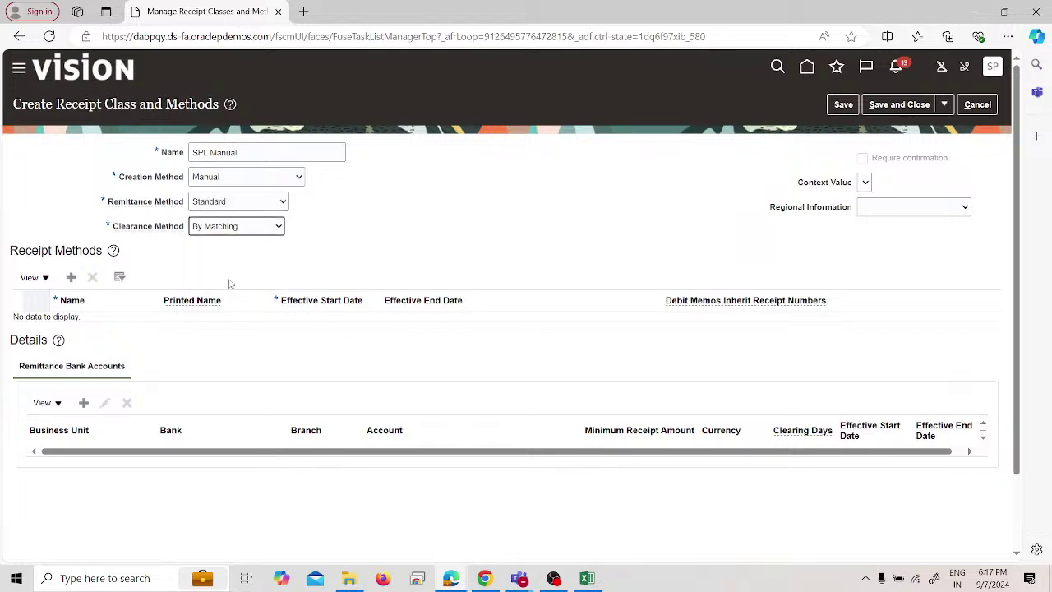
Add a receipt method to the class with SPL Check as its name and printed name.
left_click(72, 277)
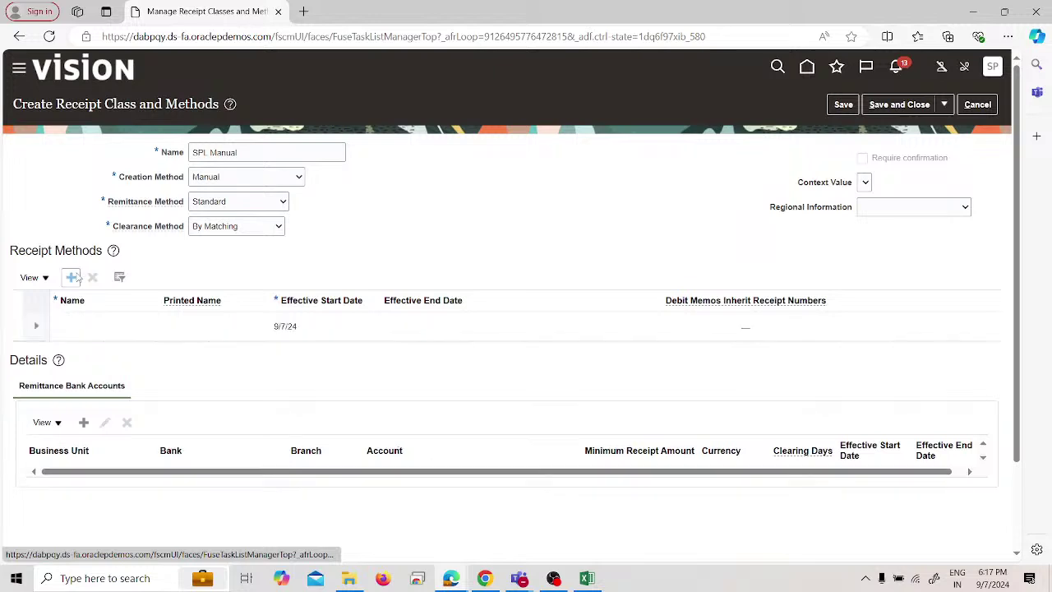
left_click(73, 327)
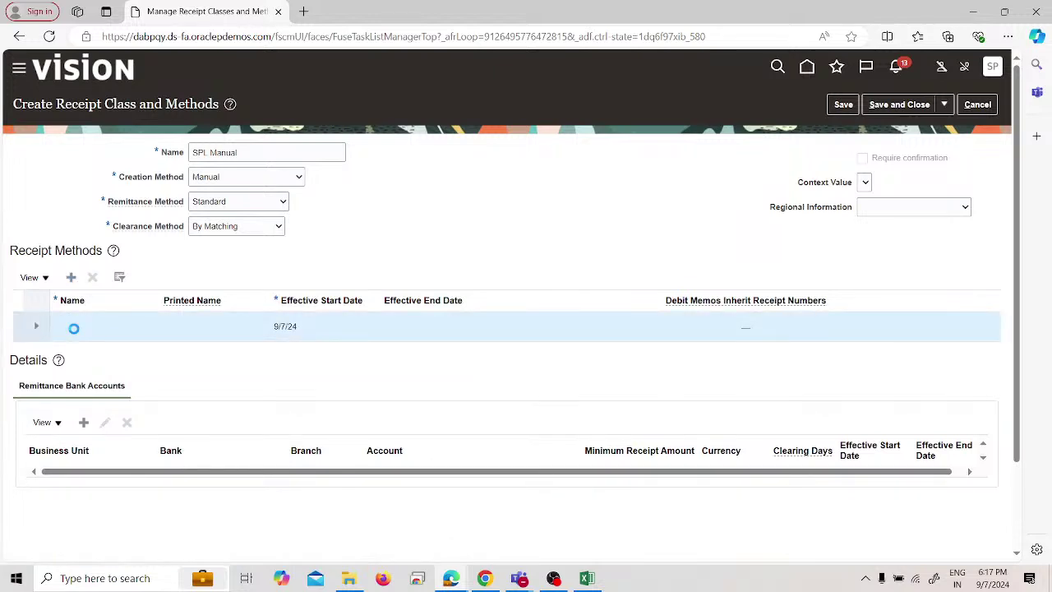
type("SPL Check")
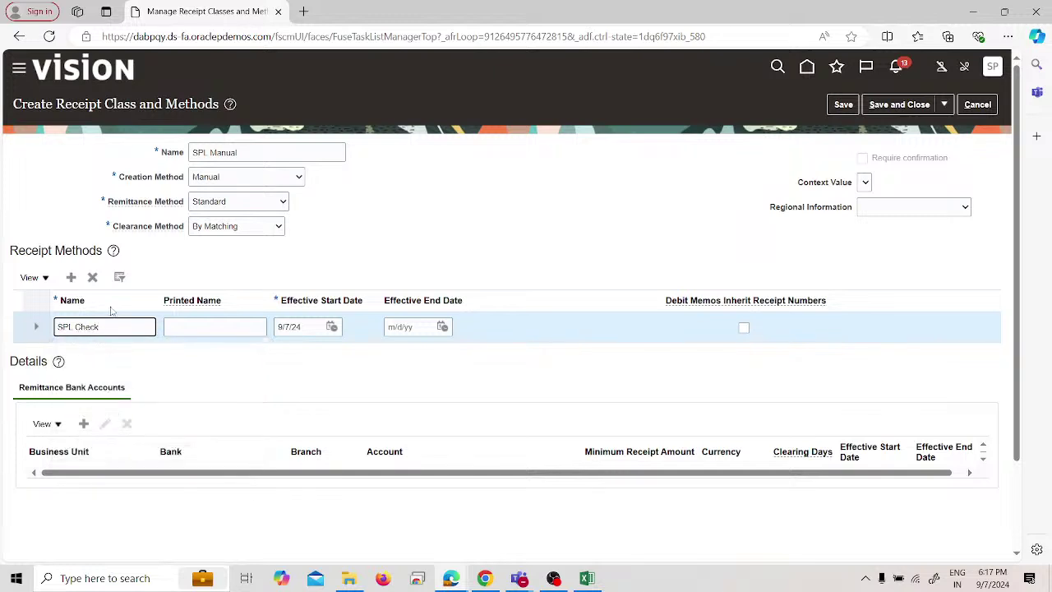
left_click(203, 356)
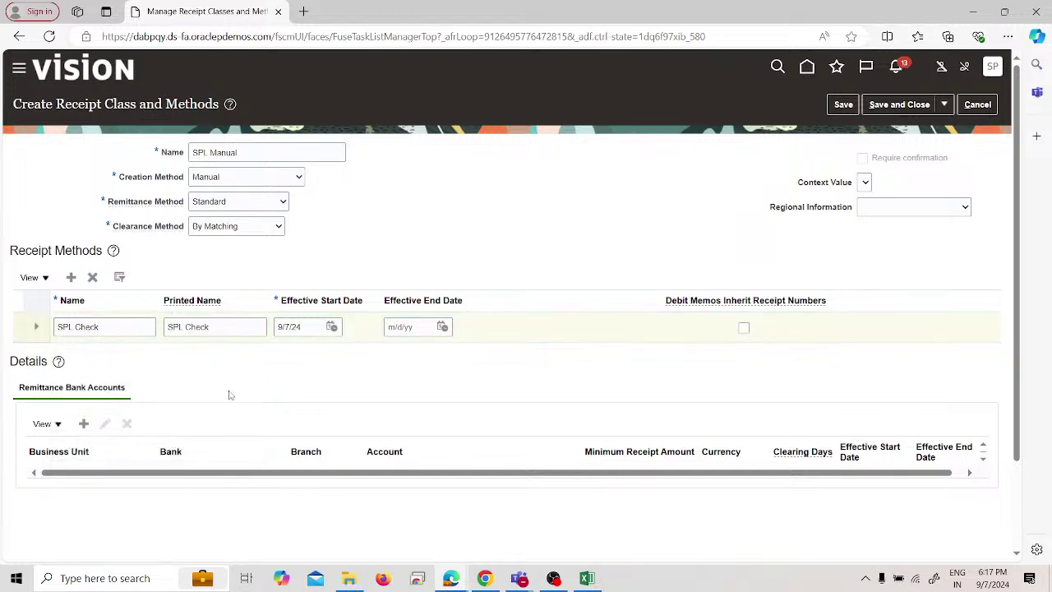
Start a remittance bank account for the SPL Check method and assign it to SPL US Business Unit.
left_click(84, 426)
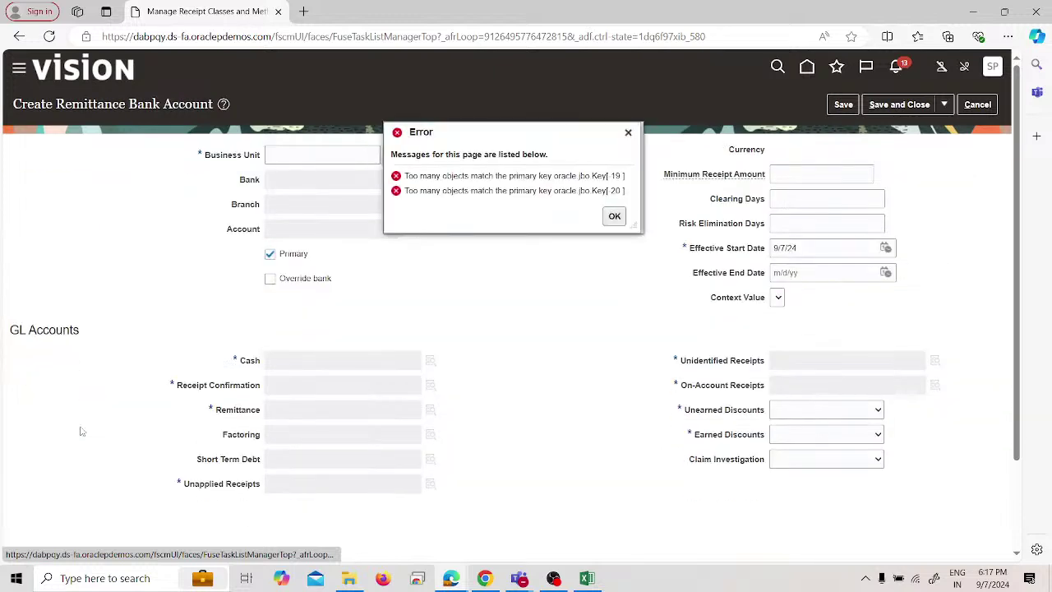
left_click(616, 216)
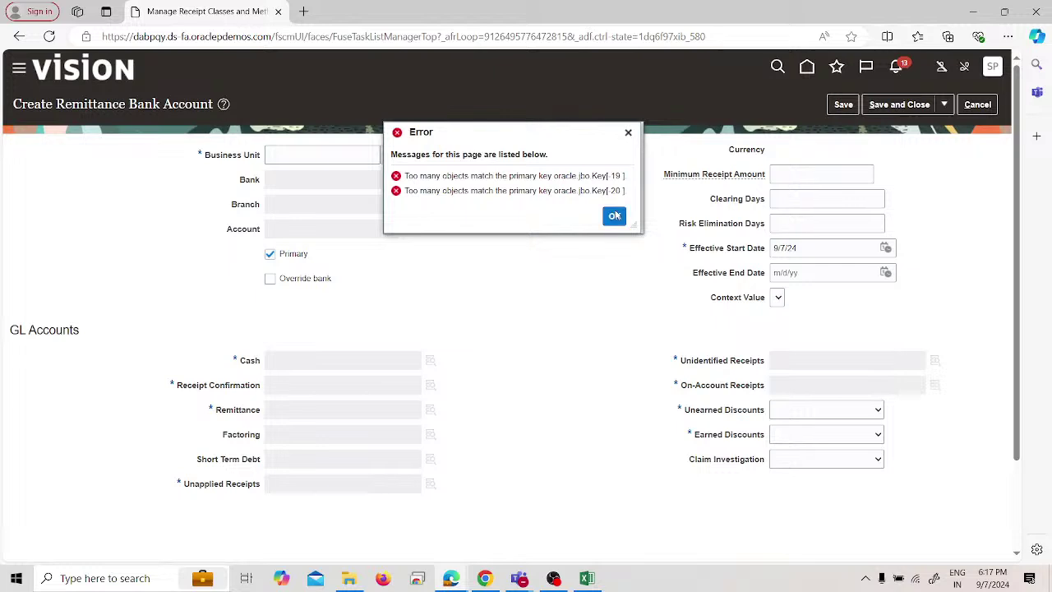
left_click(615, 216)
left_click(333, 158)
type("SPL")
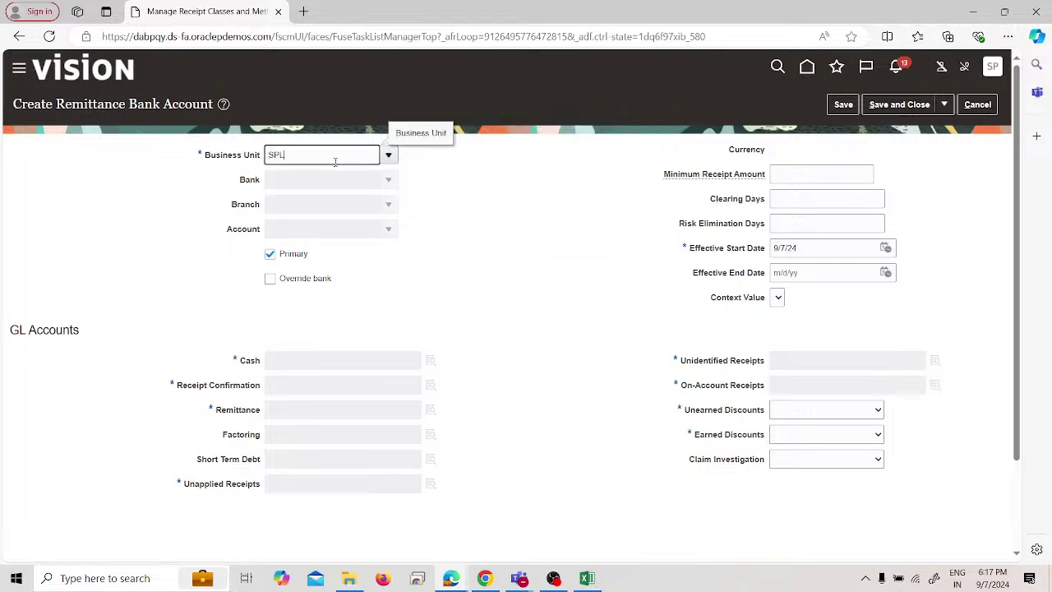
left_click(310, 176)
Set the remittance bank to SPL Bank, with SPL Branch as the branch and SPL Account as the account.
left_click(310, 179)
type("SPL")
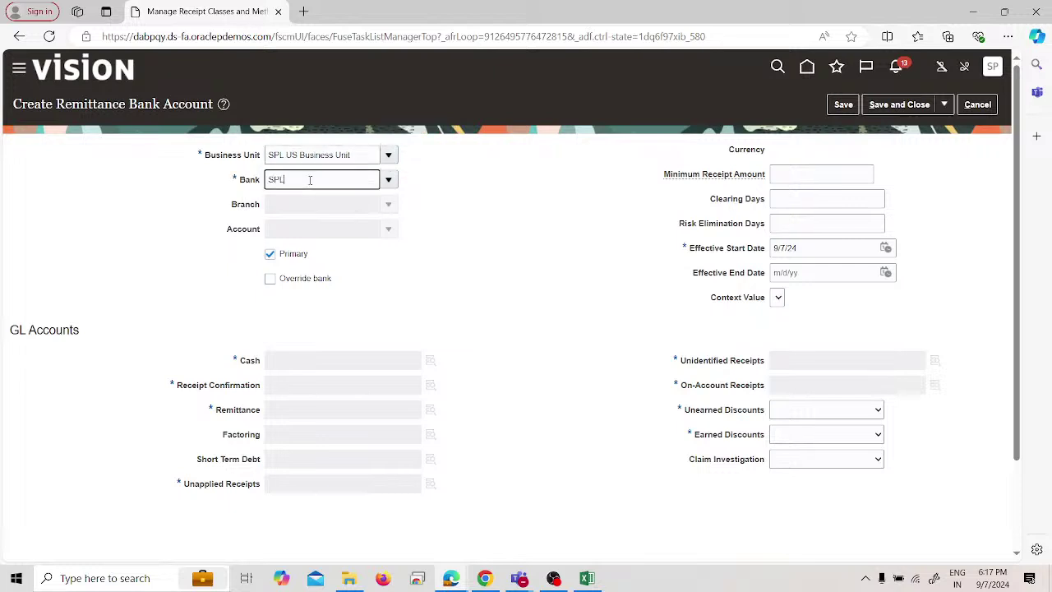
left_click(297, 211)
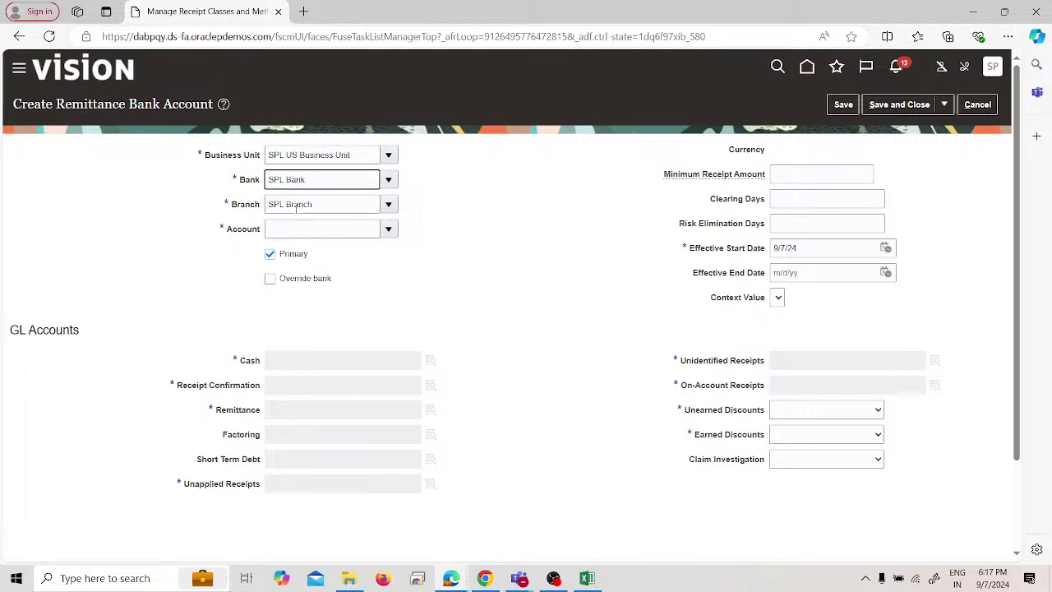
left_click(303, 229)
type("SHL")
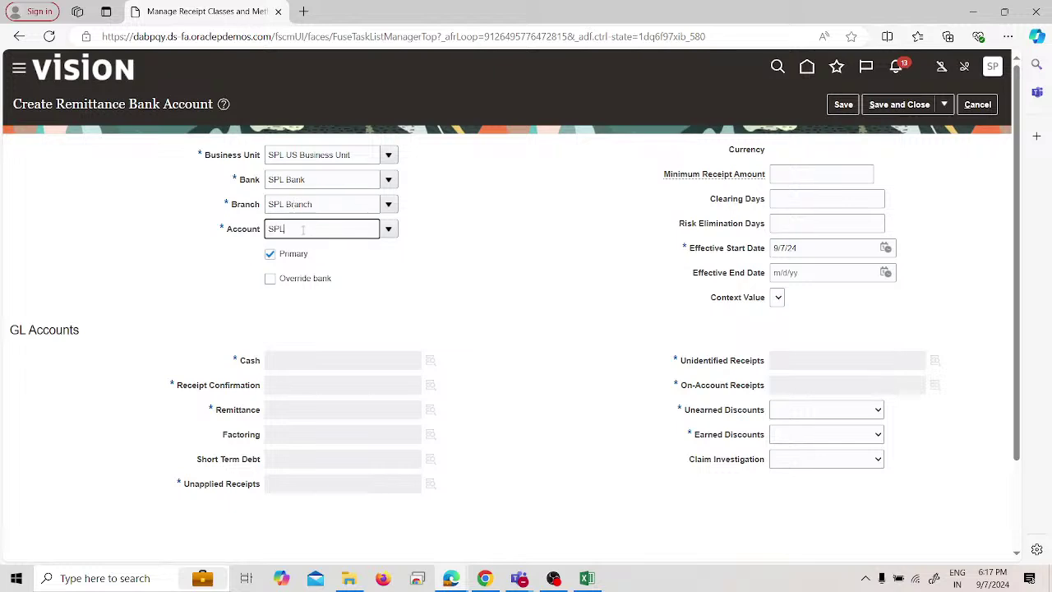
left_click(302, 246)
left_click(513, 328)
Look over the GL Accounts section and try to save the remittance bank account.
scroll(513, 327, "down", 1)
scroll(513, 328, "down", 1)
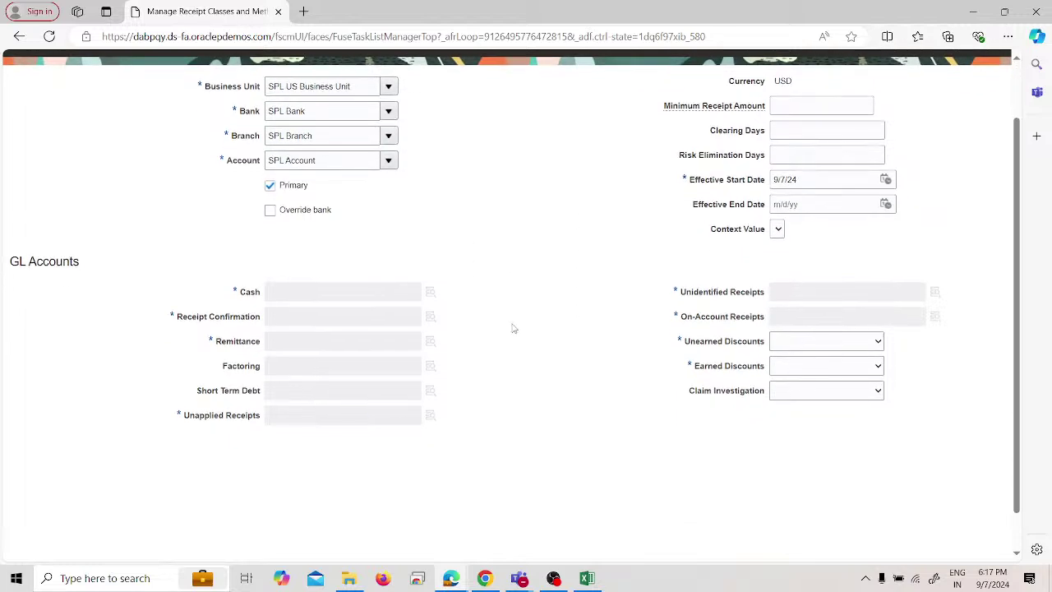
scroll(513, 328, "up", 2)
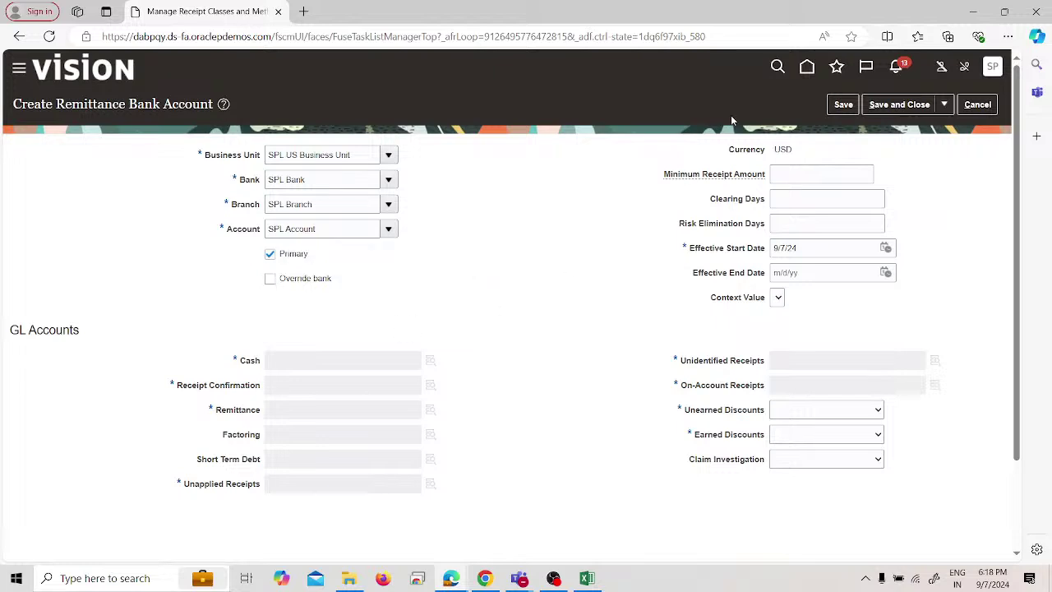
left_click(840, 104)
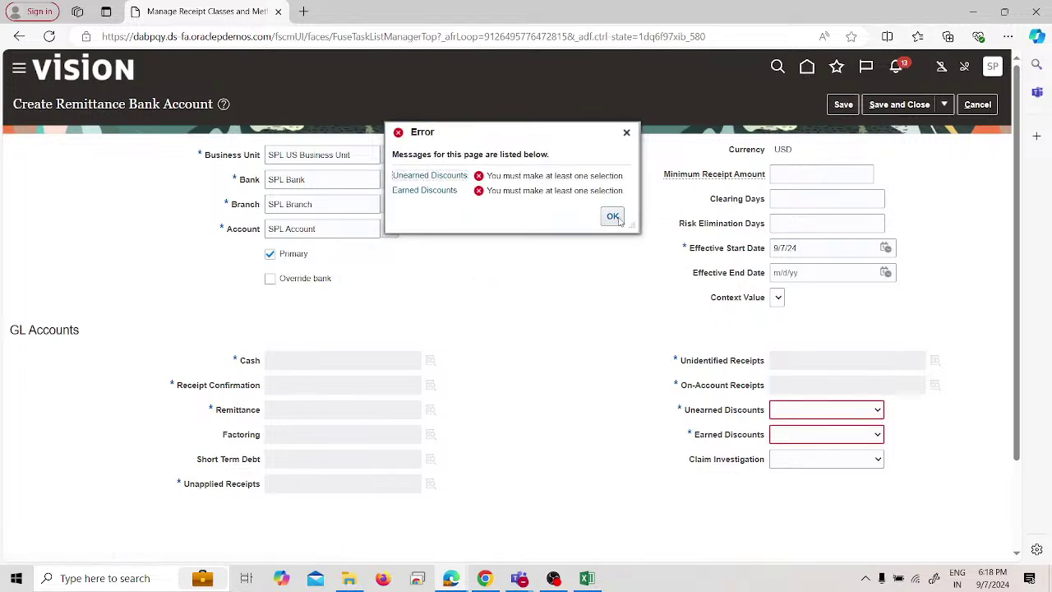
left_click(627, 133)
mouse_move(830, 415)
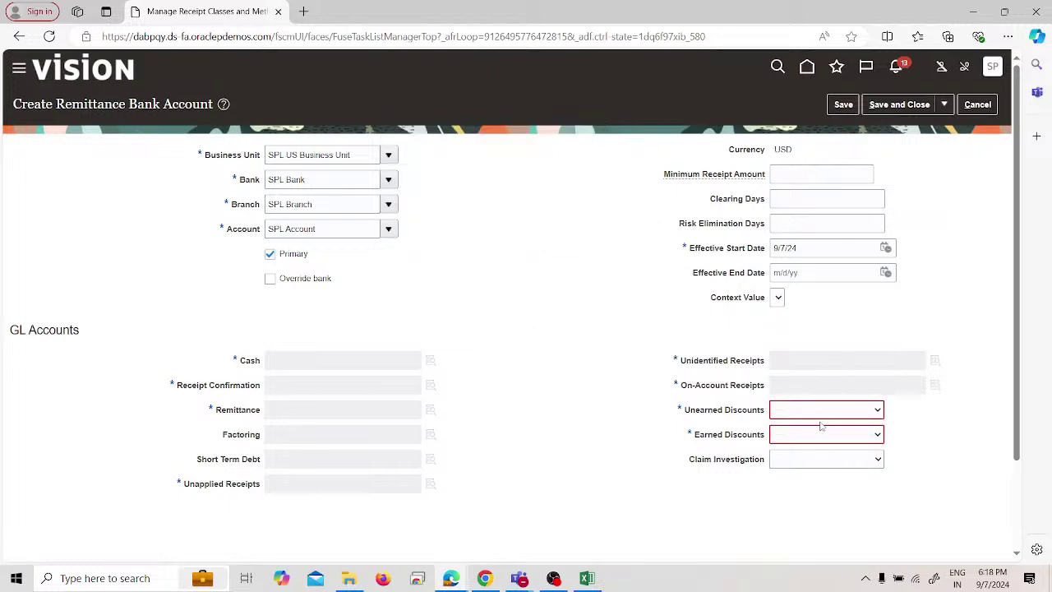
Cancel the remittance bank account and the receipt class edit, and return to the SPL_IMPL implementation project.
left_click(978, 104)
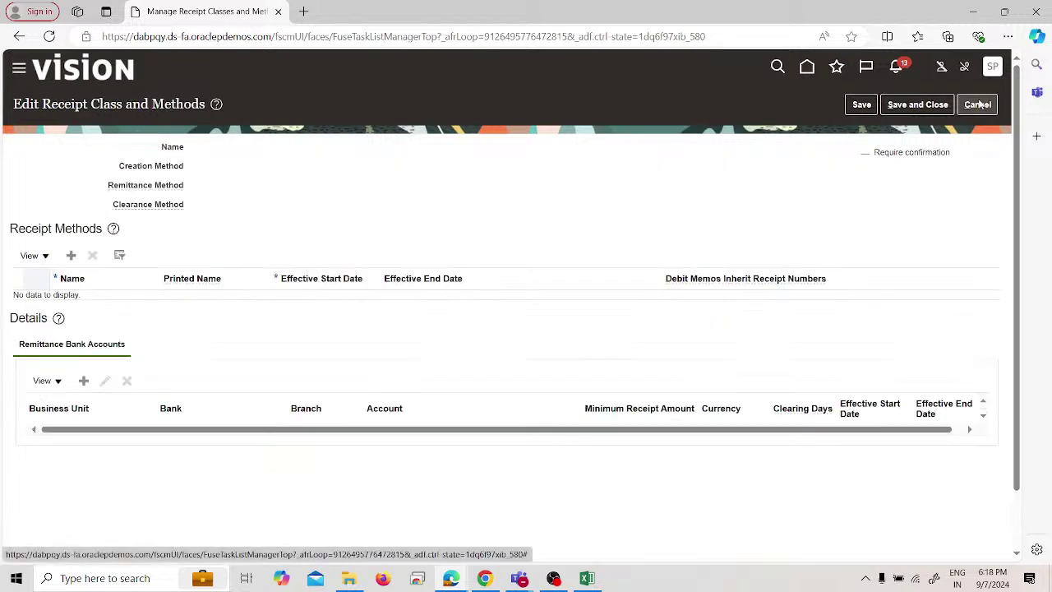
left_click(978, 104)
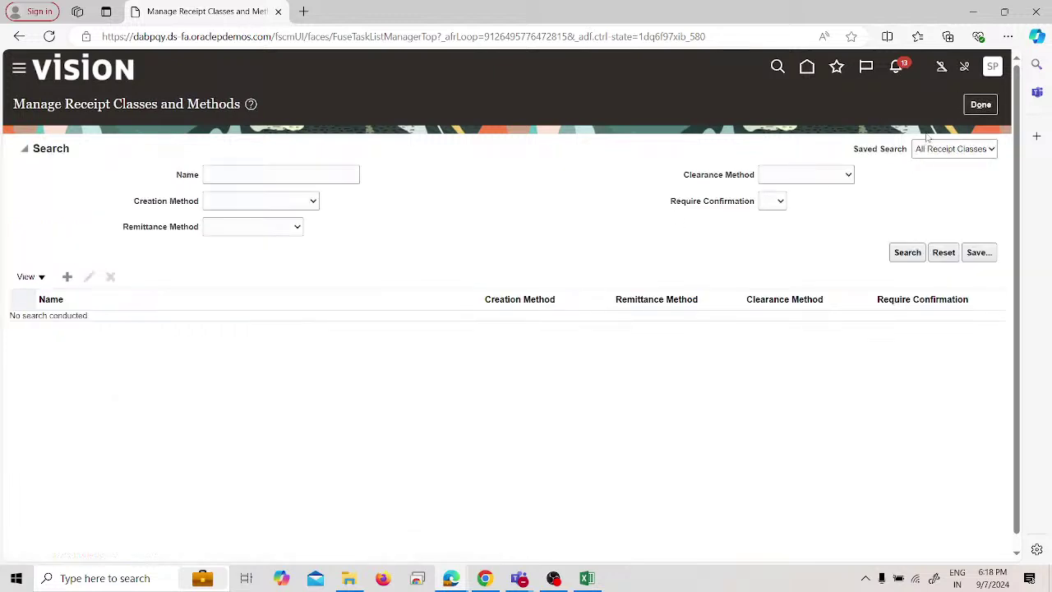
left_click(981, 109)
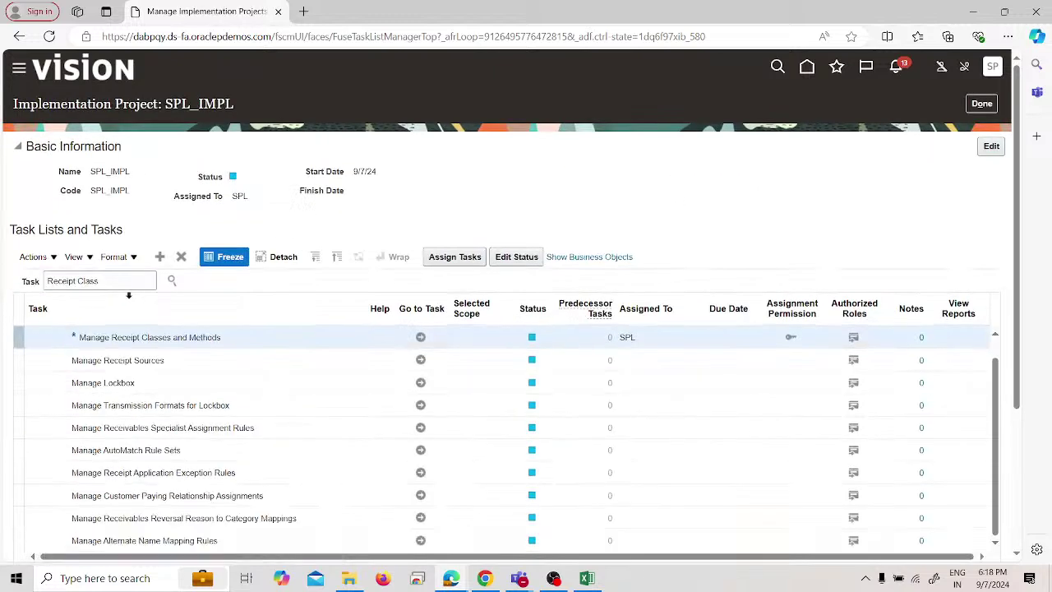
Search the project tasks for Receipt source and open the Manage Receipt Sources task.
double_click(127, 284)
type("source")
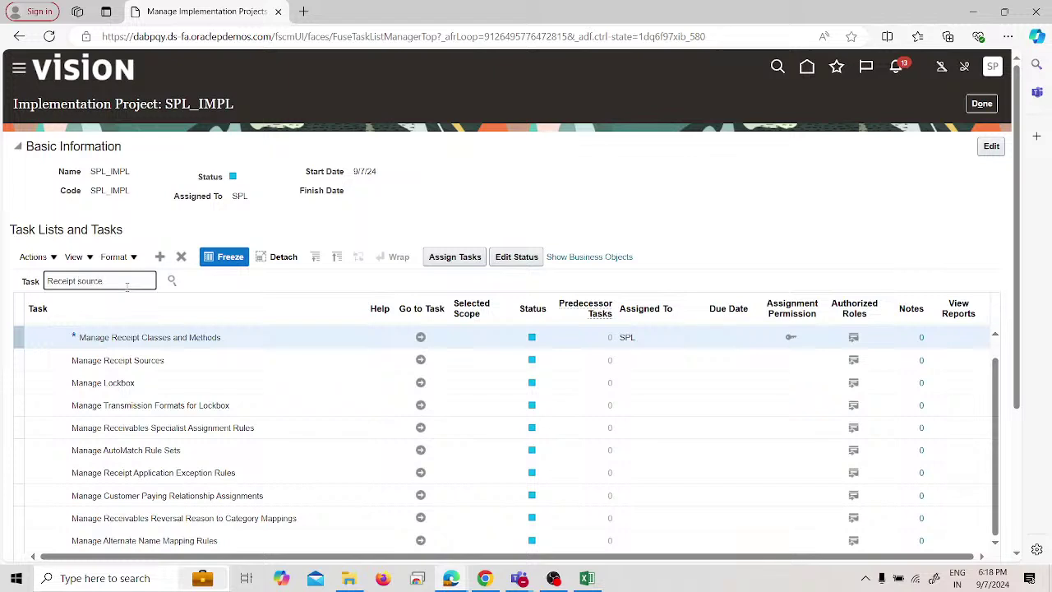
key("Return")
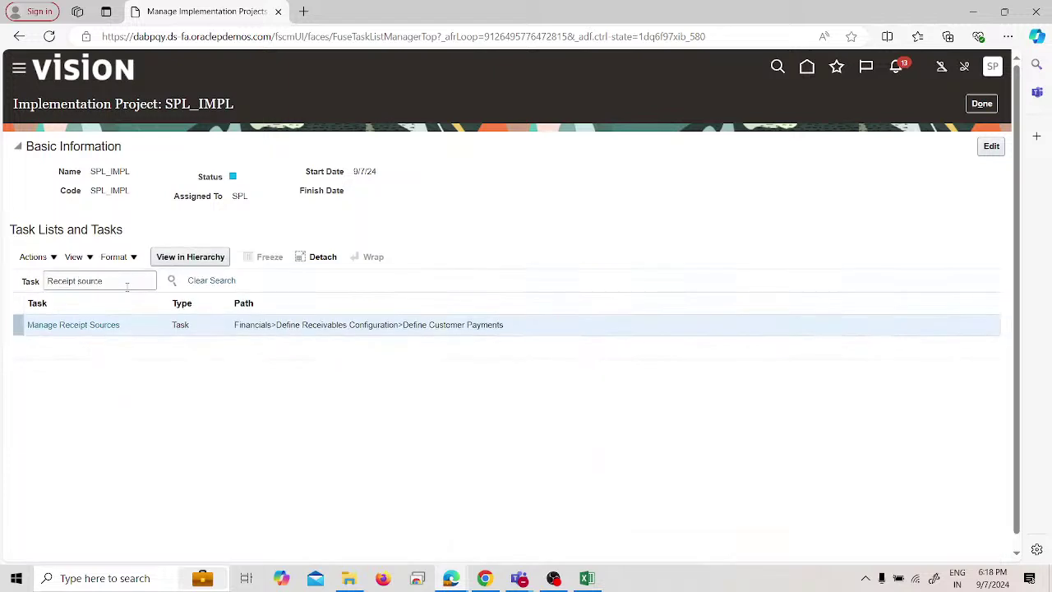
left_click(89, 324)
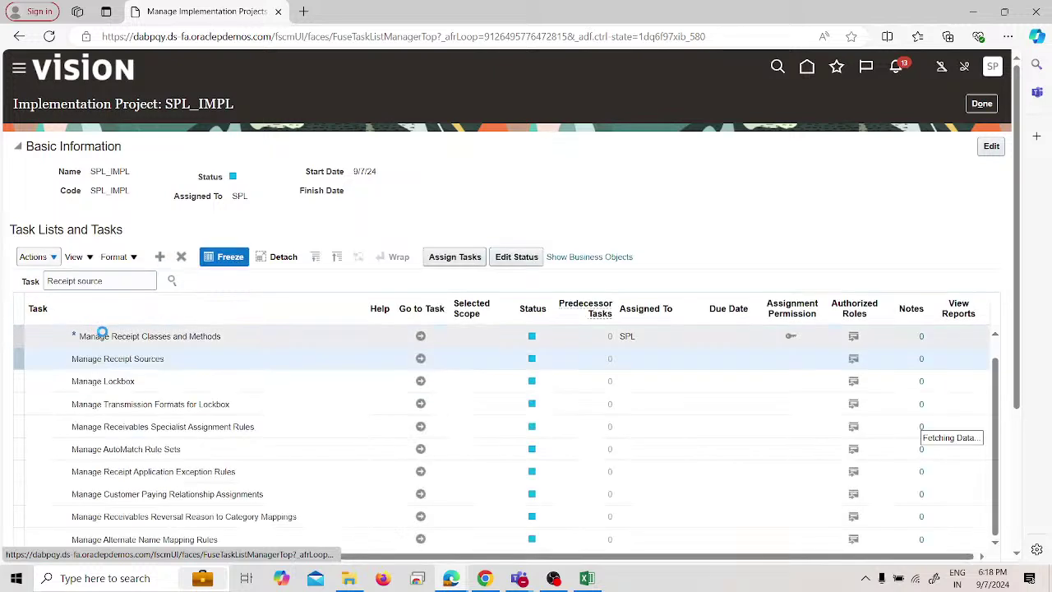
left_click(420, 358)
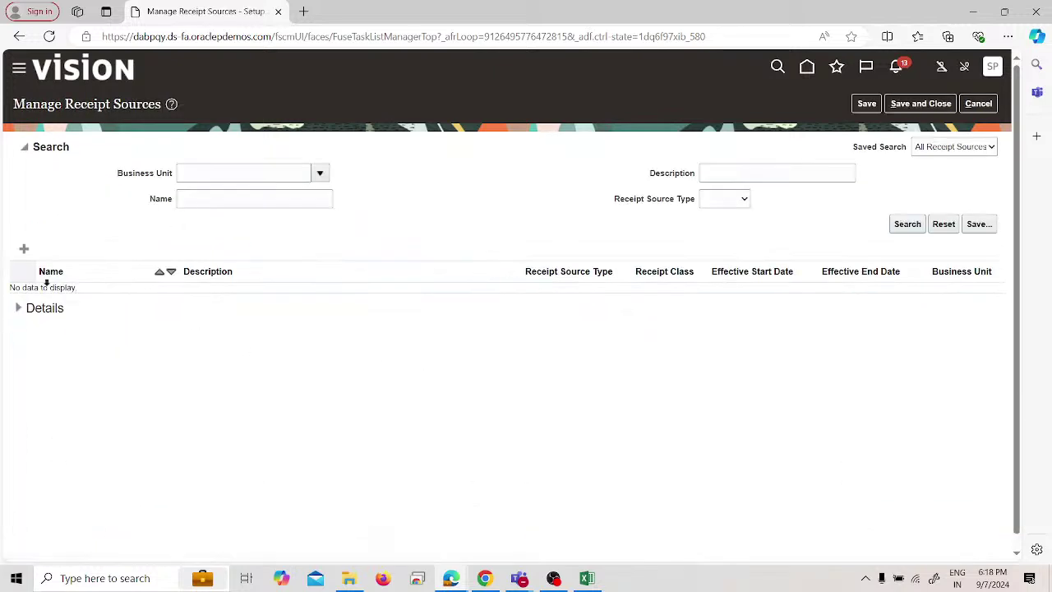
Start a receipt source for SPL US Business Unit and name it SPL Manual Receipt Source.
left_click(25, 250)
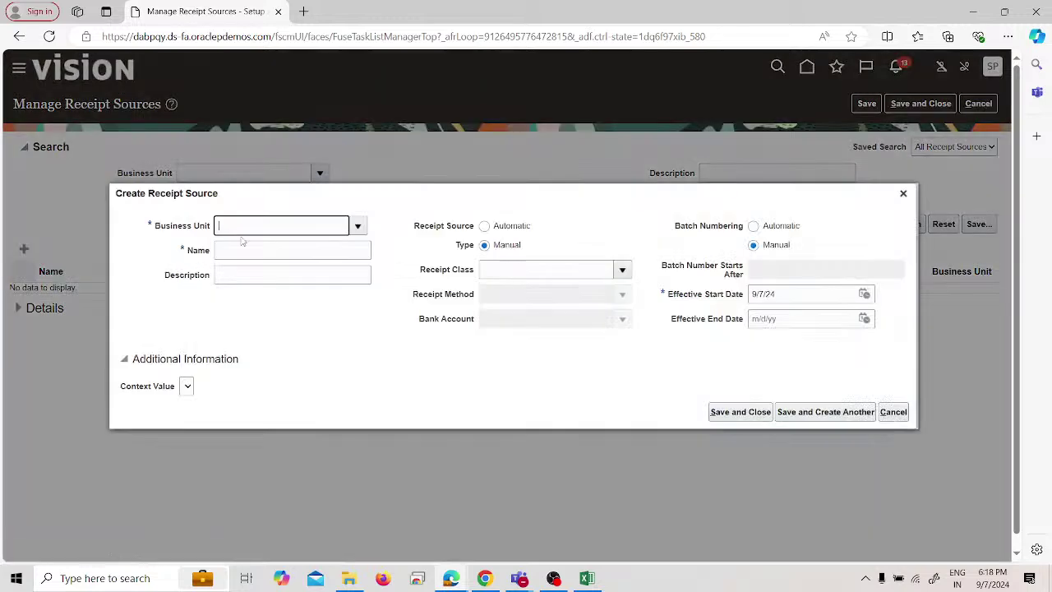
type("SP")
left_click(249, 247)
left_click(248, 247)
type("SPL")
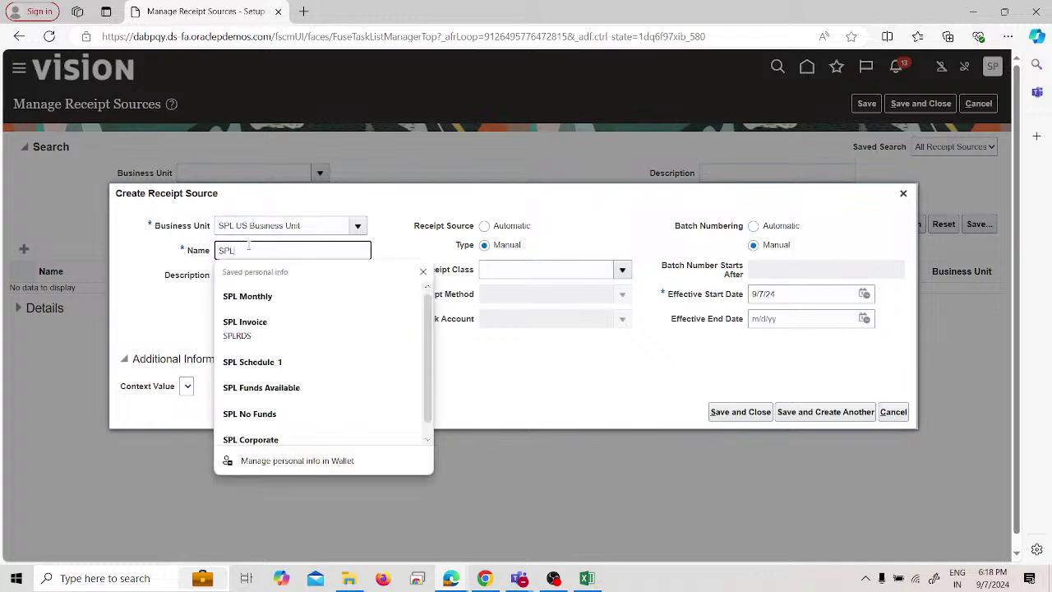
type(" MAN")
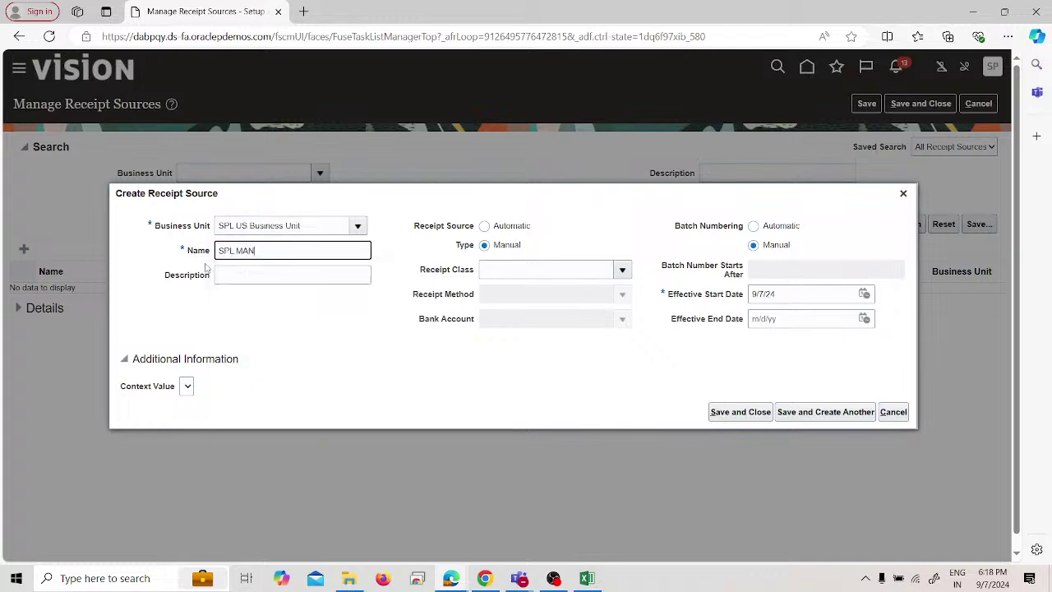
key("BackSpace")
key("BackSpace")
type("anual Receipt Source")
Look through the receipt class choices without picking one, then save and close the receipt source and its task.
left_click(559, 269)
left_click(622, 269)
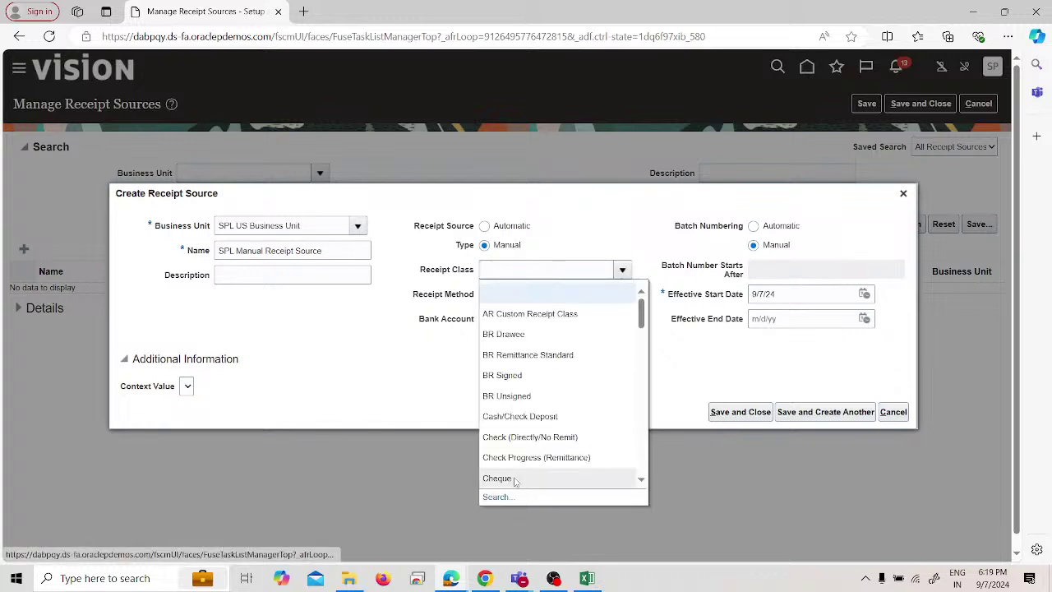
scroll(505, 441, "down", 5)
scroll(505, 442, "down", 6)
scroll(506, 443, "down", 10)
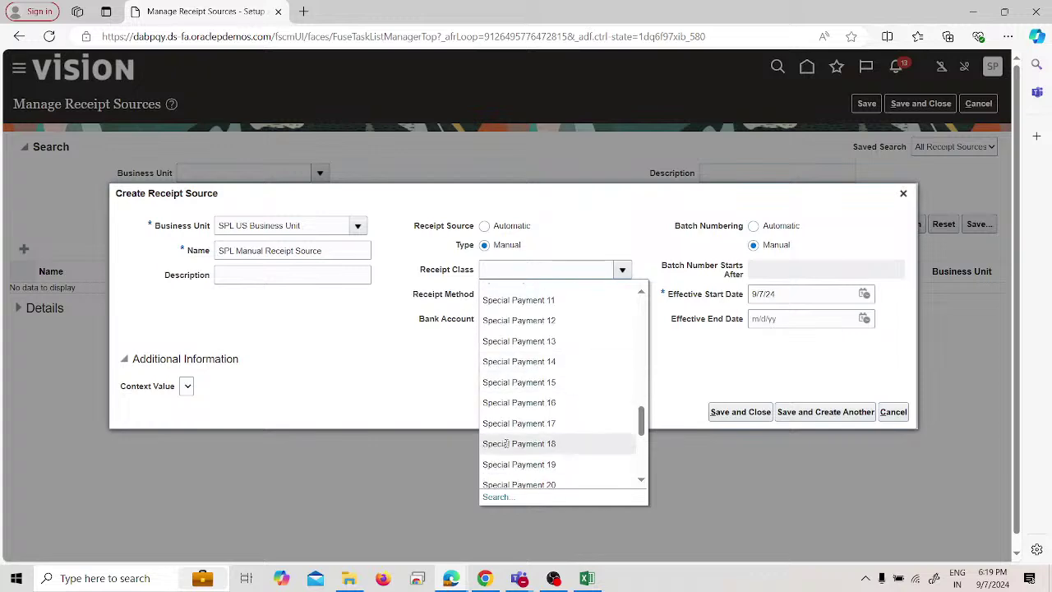
scroll(506, 443, "down", 3)
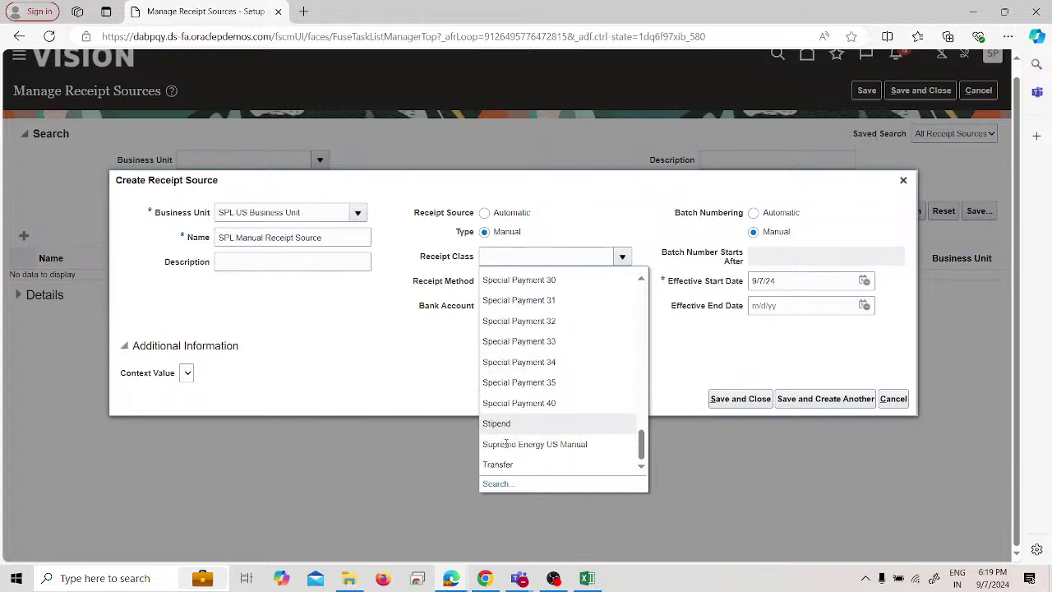
left_click(713, 380)
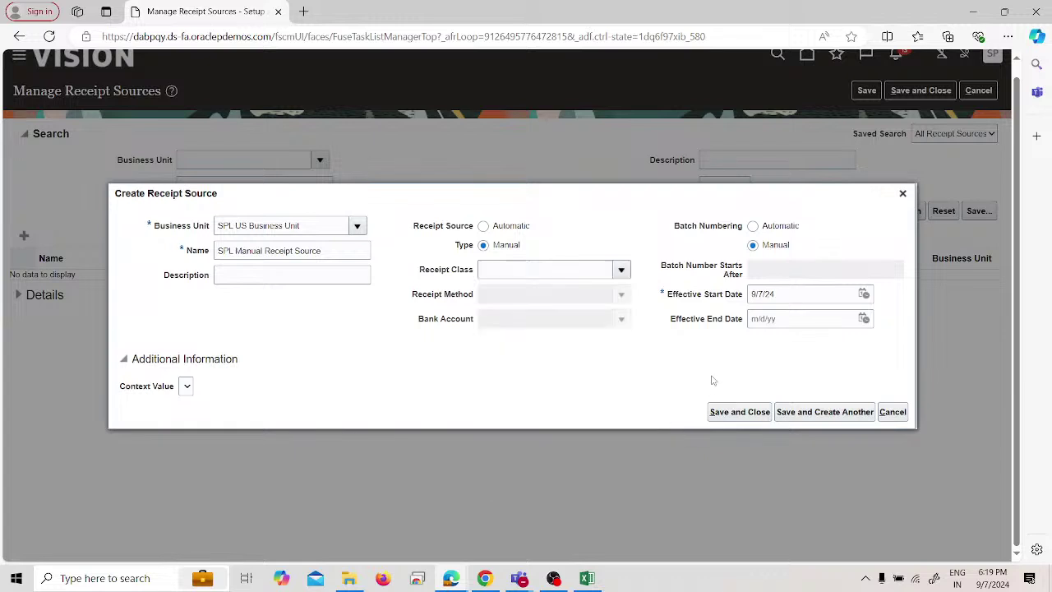
left_click(763, 415)
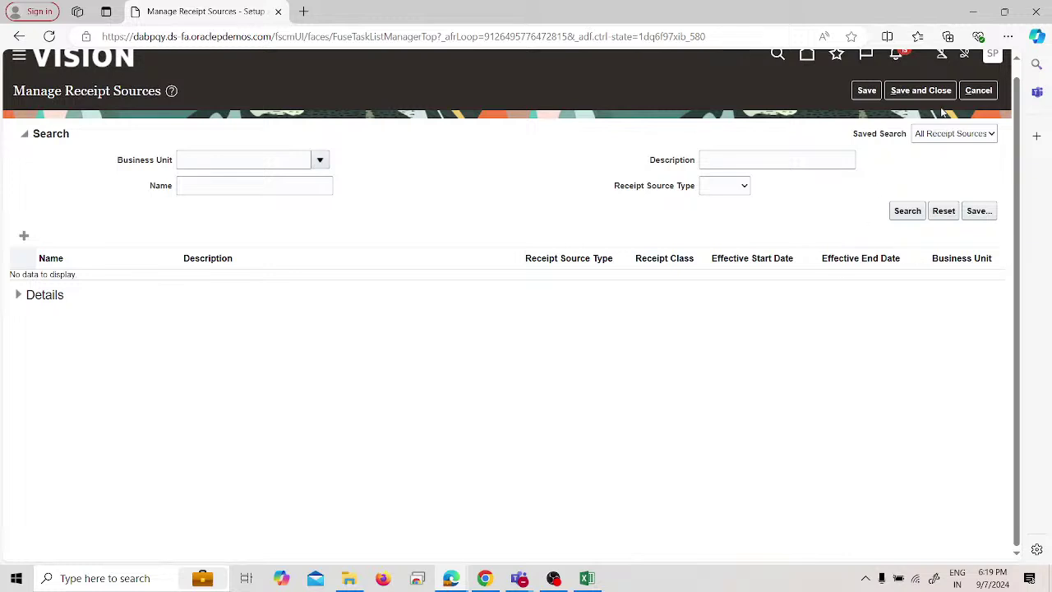
left_click(951, 92)
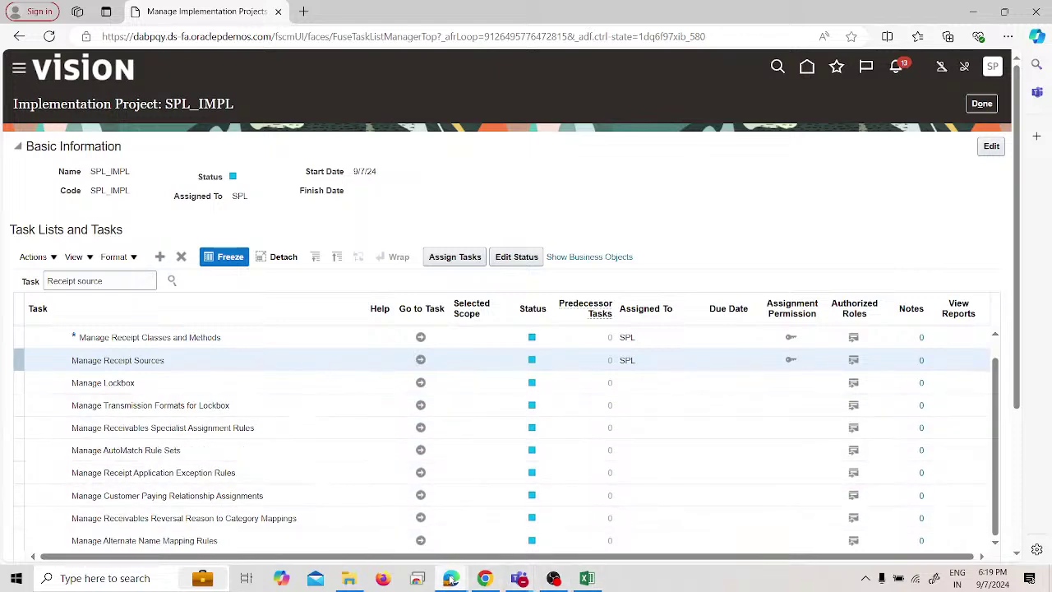
Switch to the Excel notes and add "Charge back transaction" as a bold heading in cell A13.
left_click(587, 577)
left_click(29, 313)
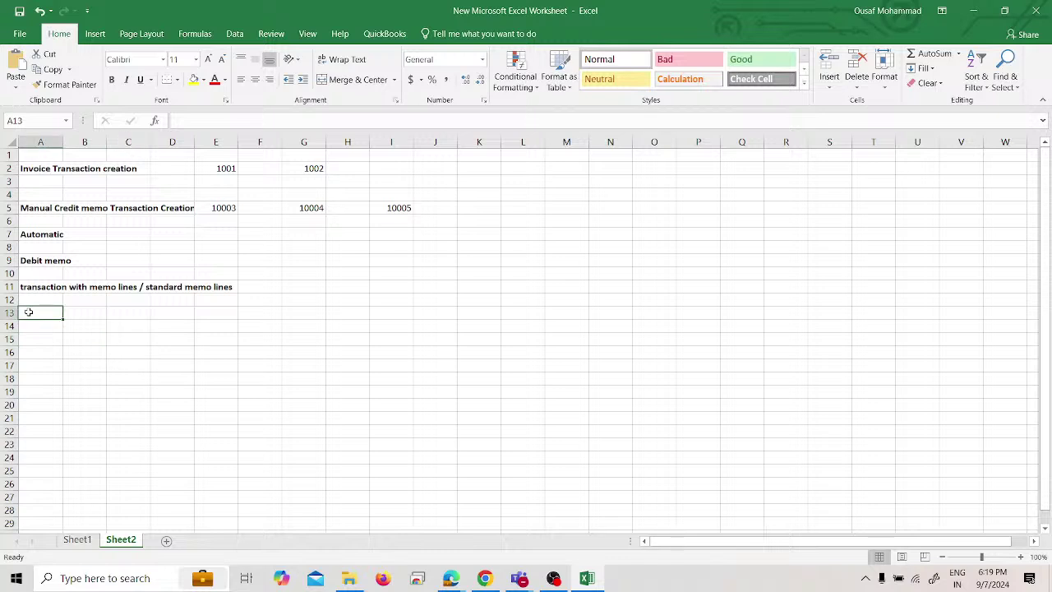
type("Chaarge")
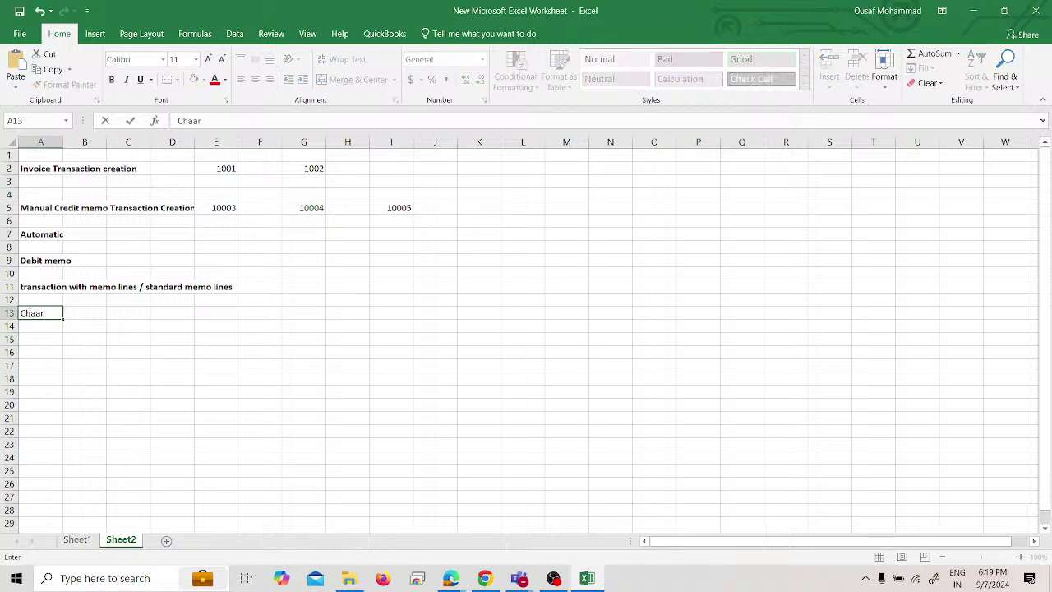
key("BackSpace")
key("BackSpace")
key("BackSpace")
key("BackSpace")
type("rge back trans action")
key("ctrl+Return")
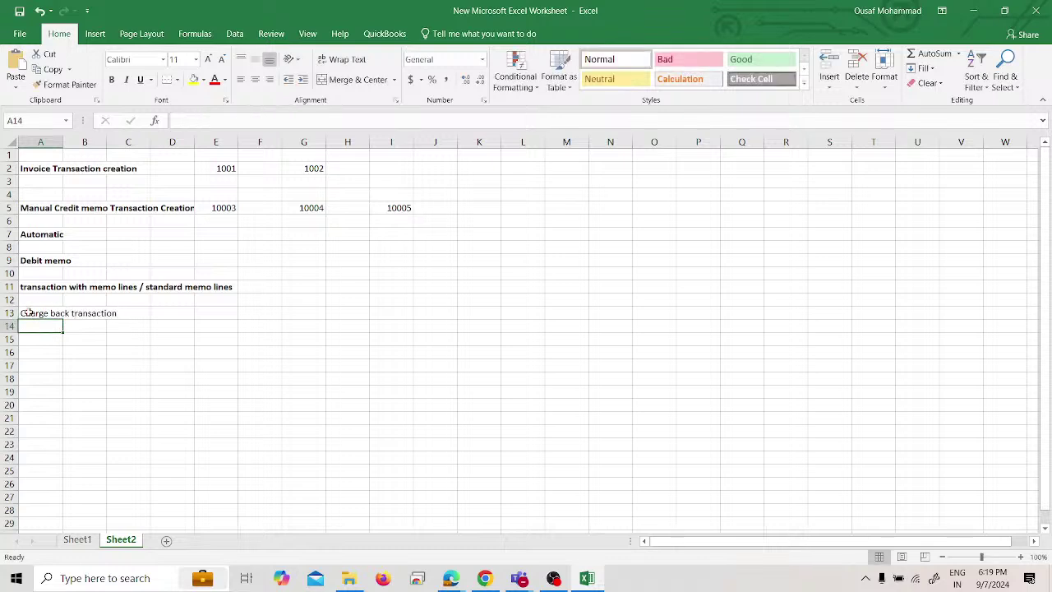
key("ctrl+b")
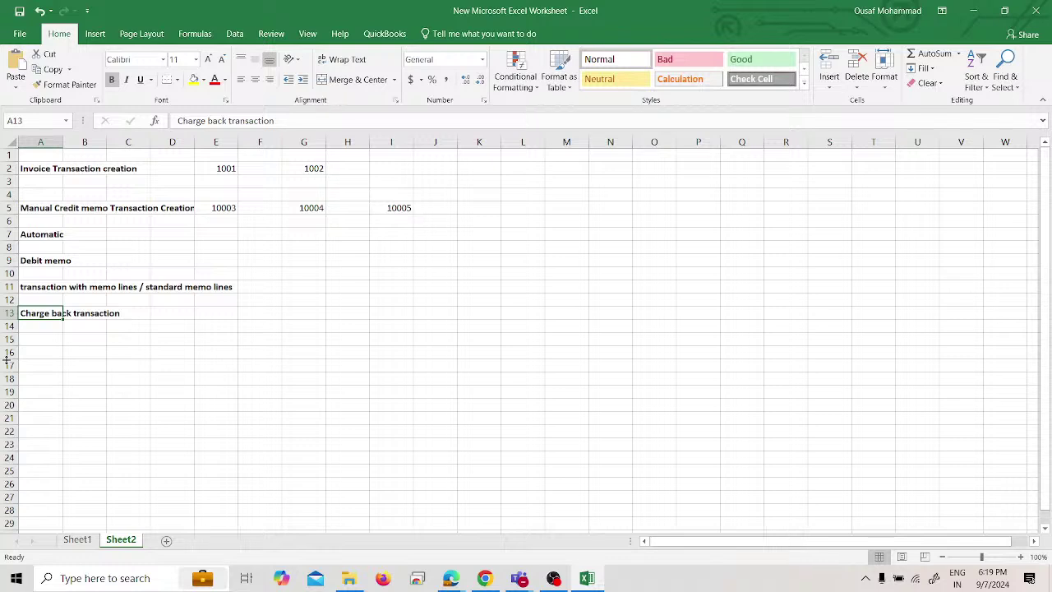
Note the chargeback example with "Transaction 10000" in F13 and "reciept 6000" in F14.
left_click(249, 314)
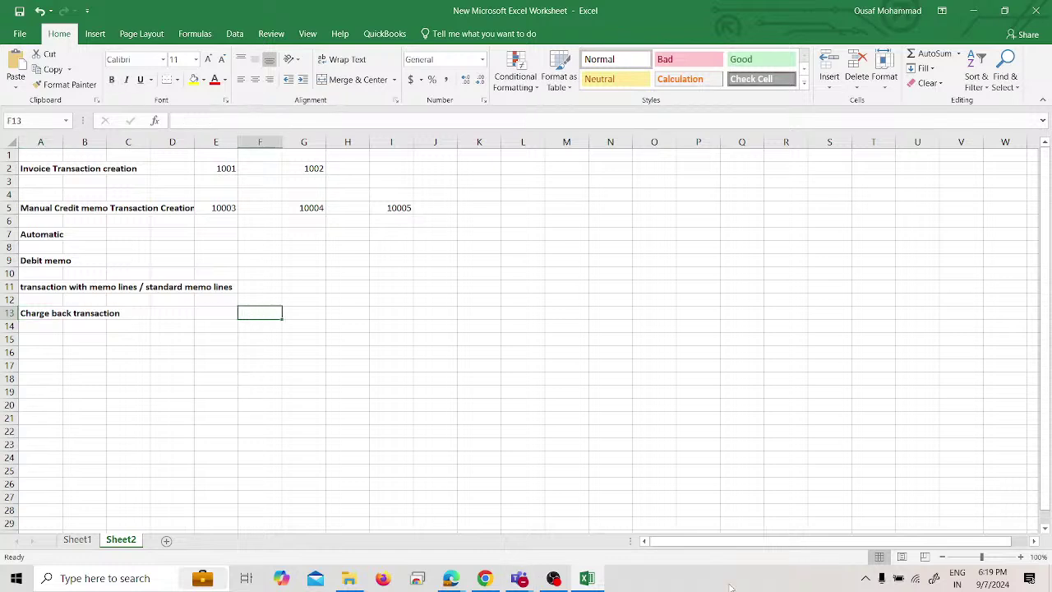
type("Tra")
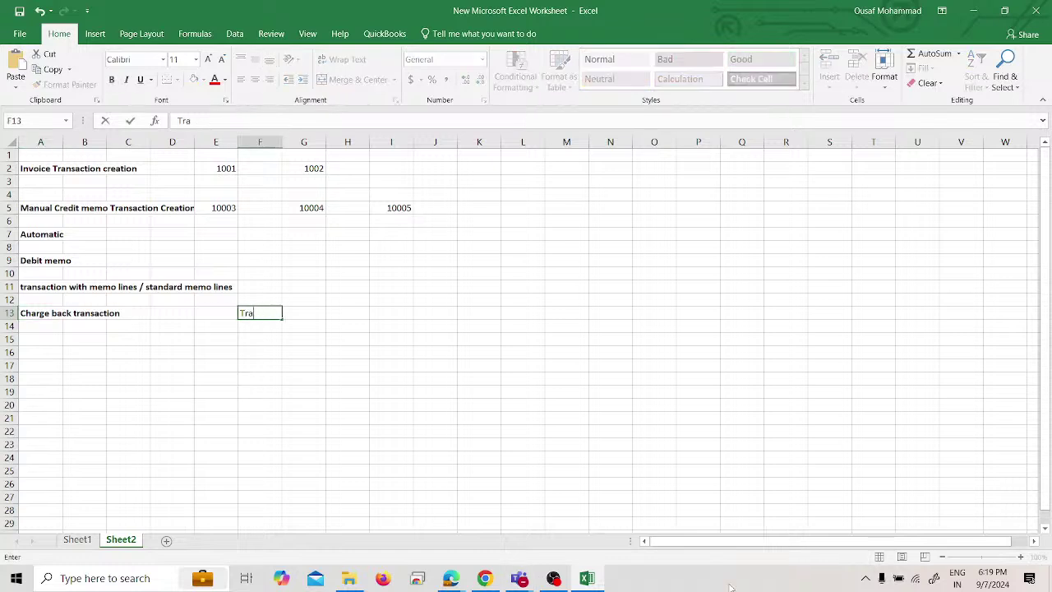
type("nsaction 10000")
key("Return")
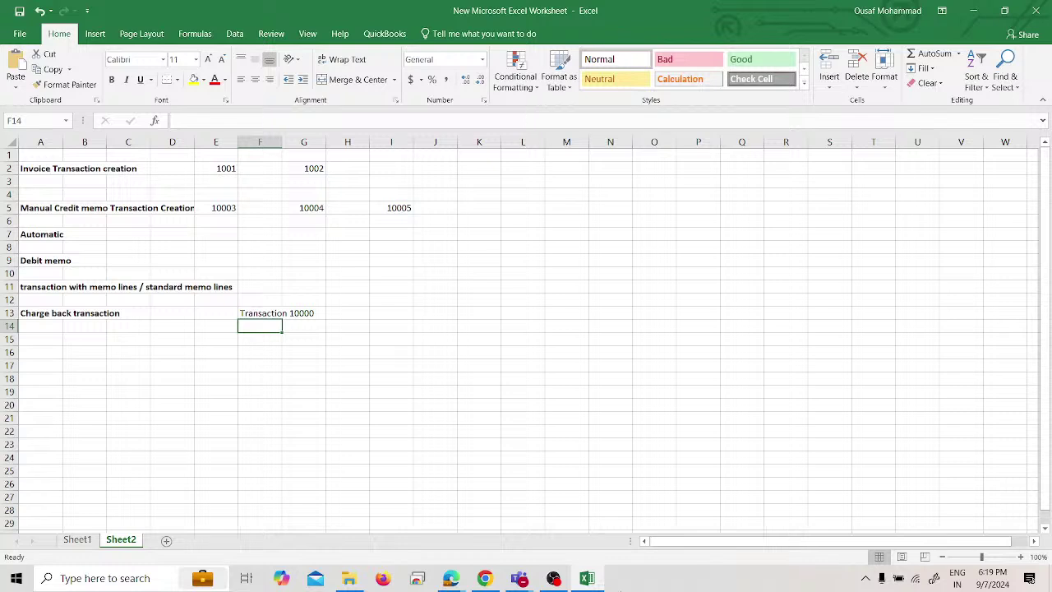
type("reciept 6000")
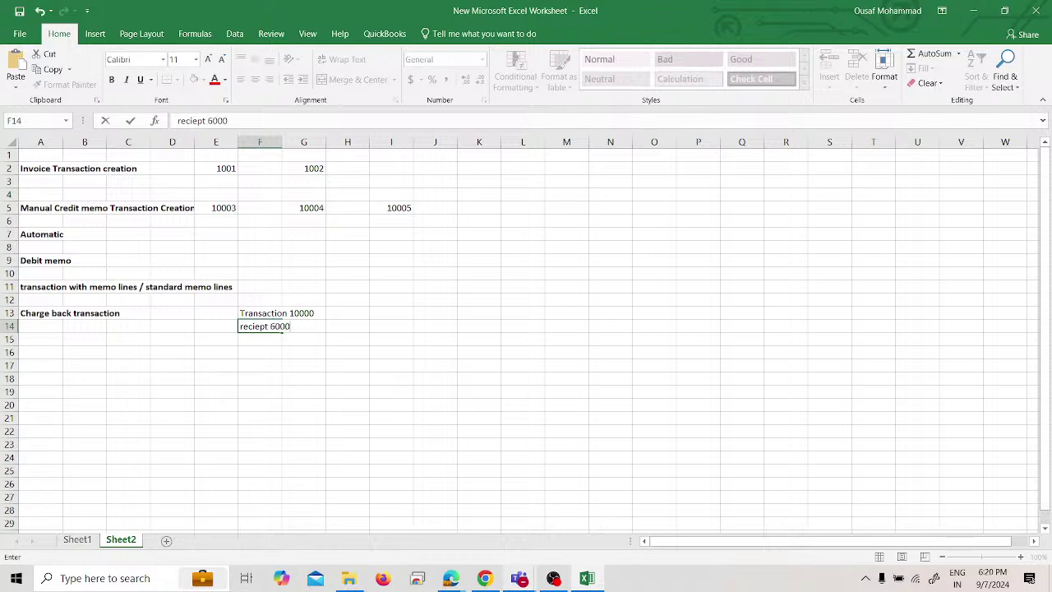
key("Return")
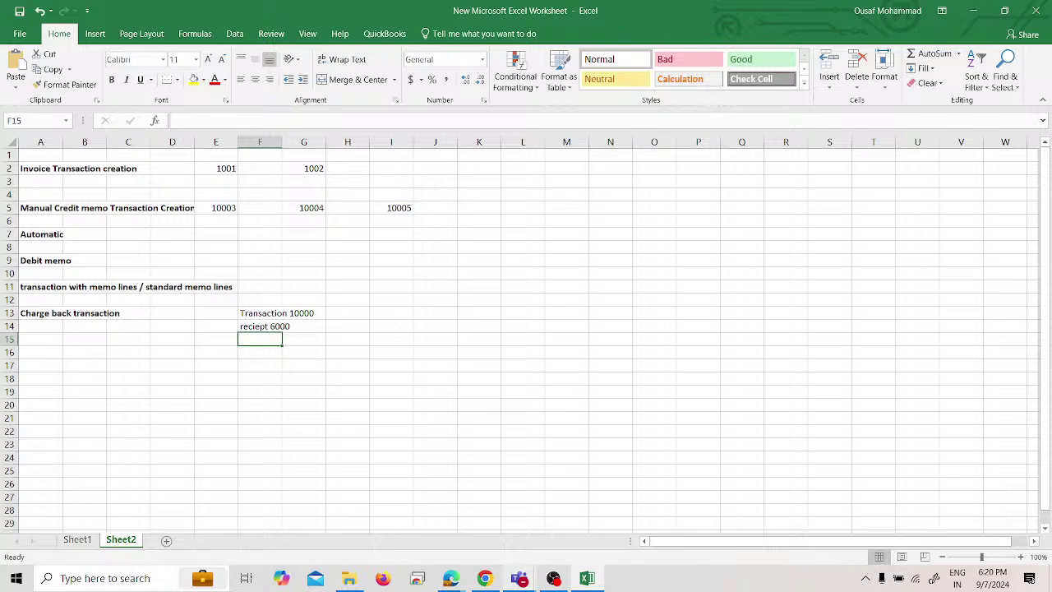
Enter "remaining 4000" in cell F15 beneath the receipt amount.
type("remainin")
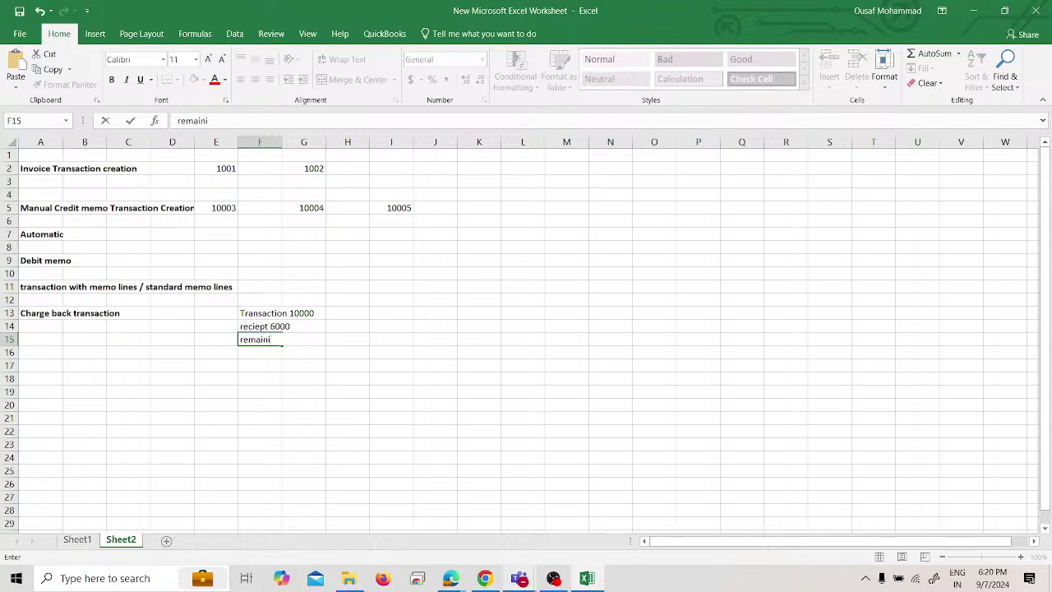
key("BackSpace")
key("BackSpace")
type("g")
type("in")
key("BackSpace")
key("BackSpace")
key("BackSpace")
type("ing 4000")
key("Return")
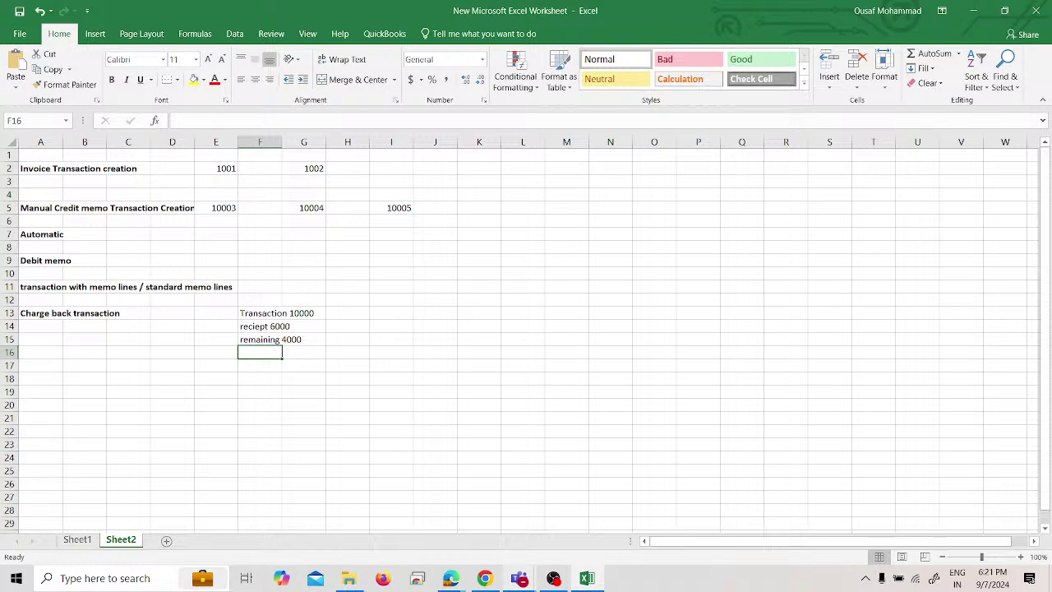
Switch back to the implementation project in Edge and search its tasks for "receivable activity" and then "Receivables activity".
left_click(451, 578)
left_click(416, 539)
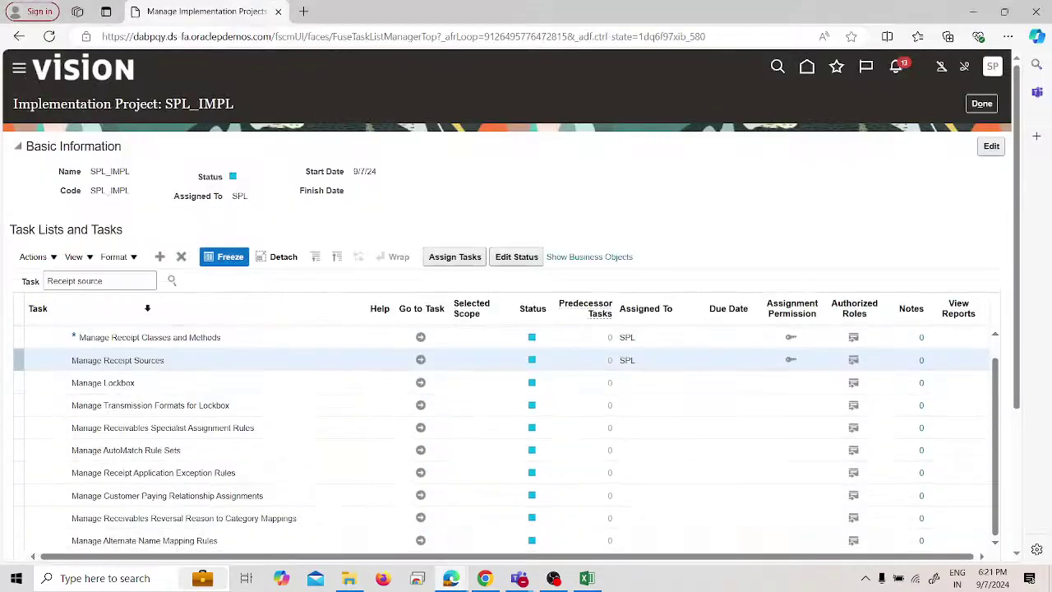
triple_click(130, 281)
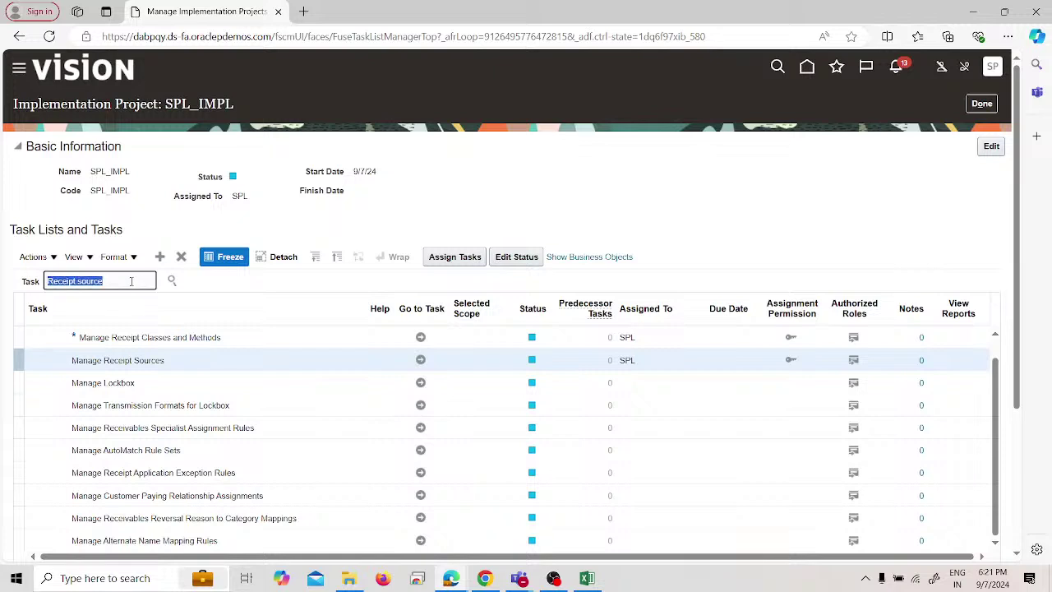
type("Cre")
type("l")
type("e activity")
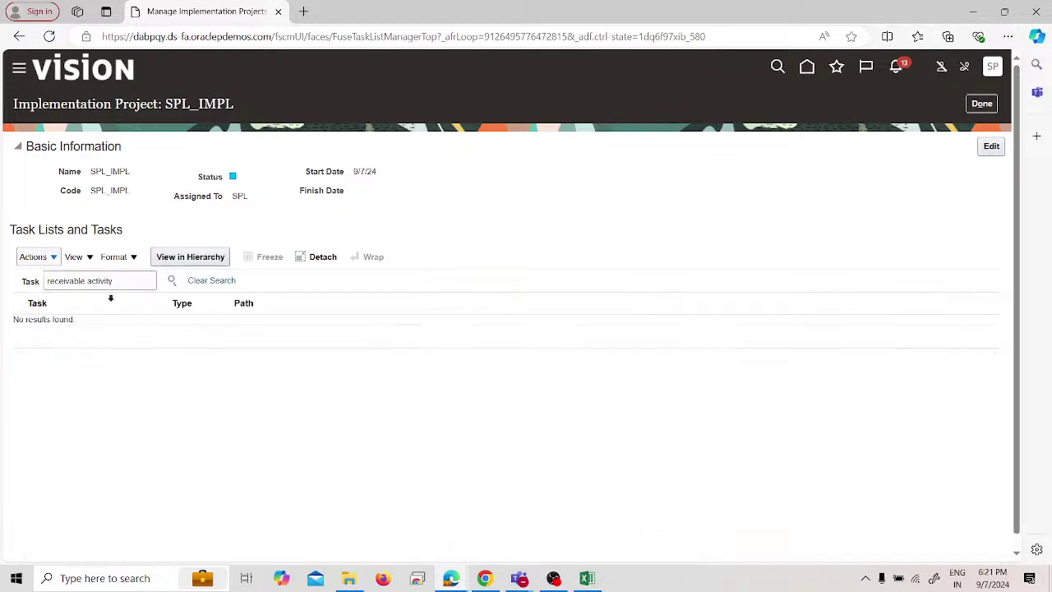
left_click(50, 282)
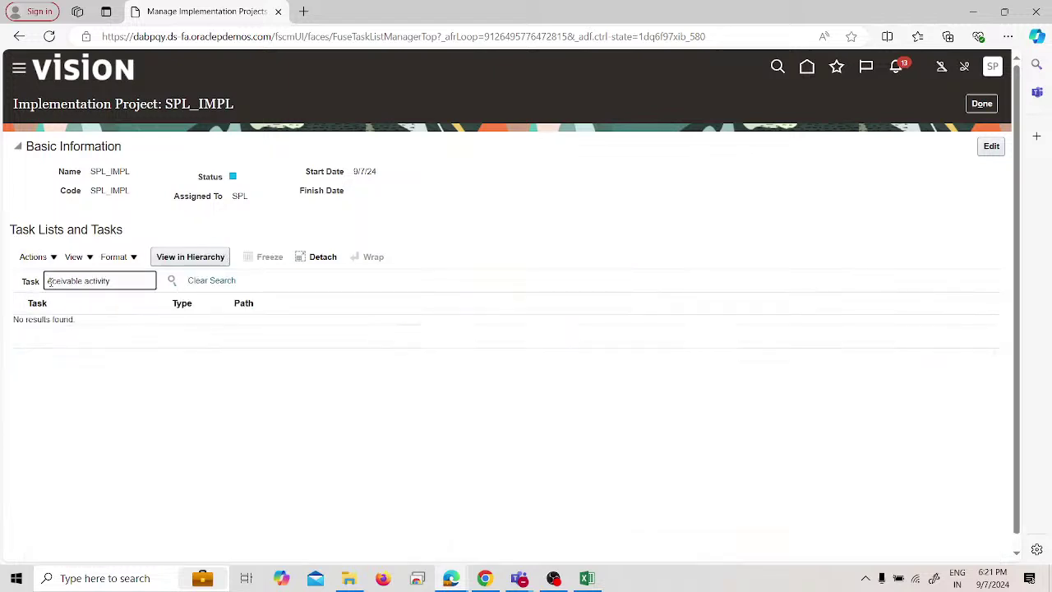
type("R")
type("s")
Search the project tasks for Receivables Activities and open the Manage Receivables Activities task.
triple_click(113, 281)
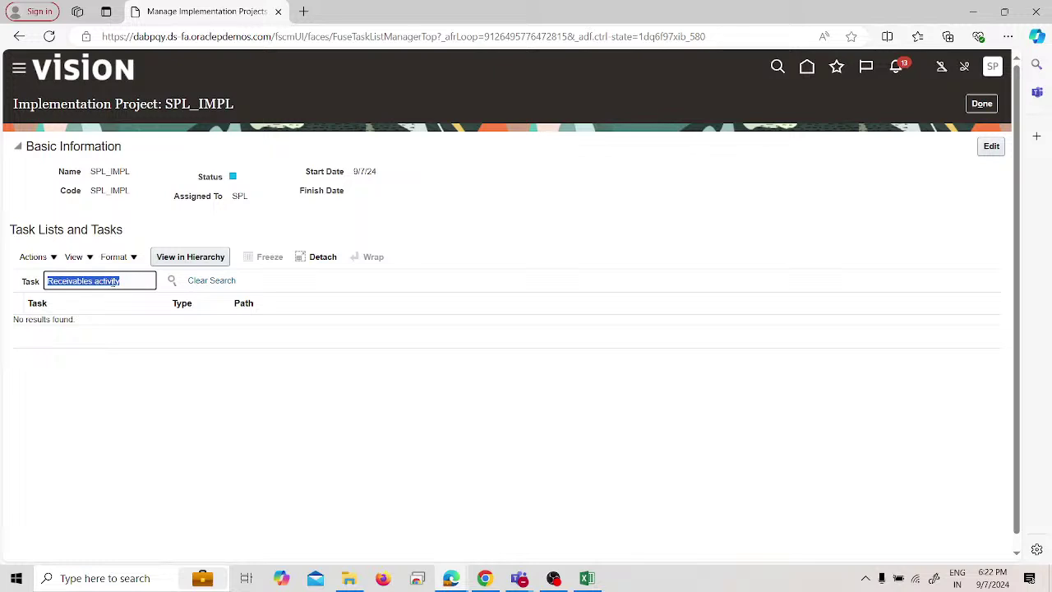
type("Receivab")
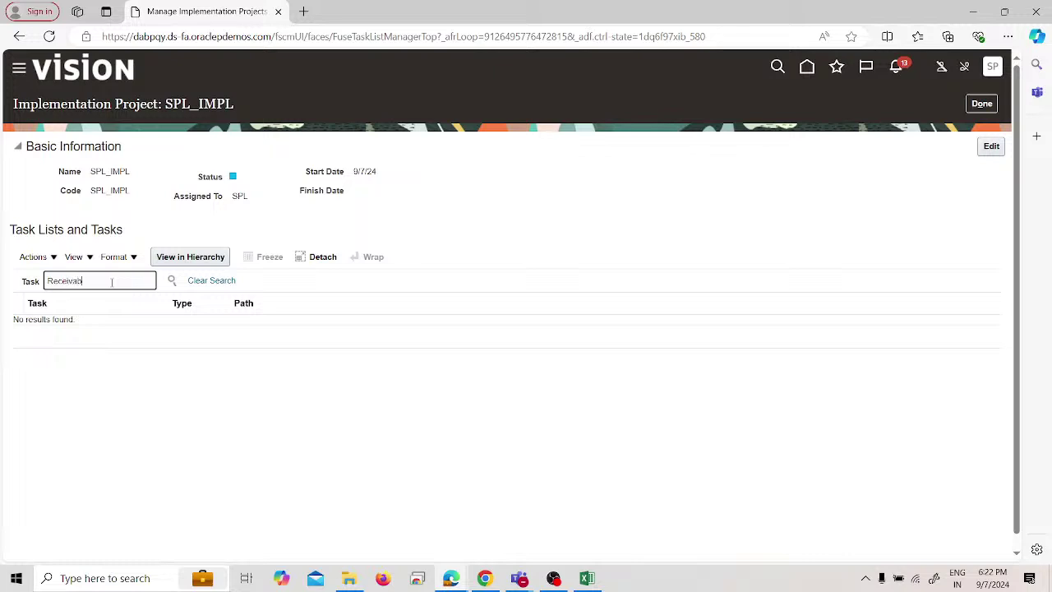
type("les Ac")
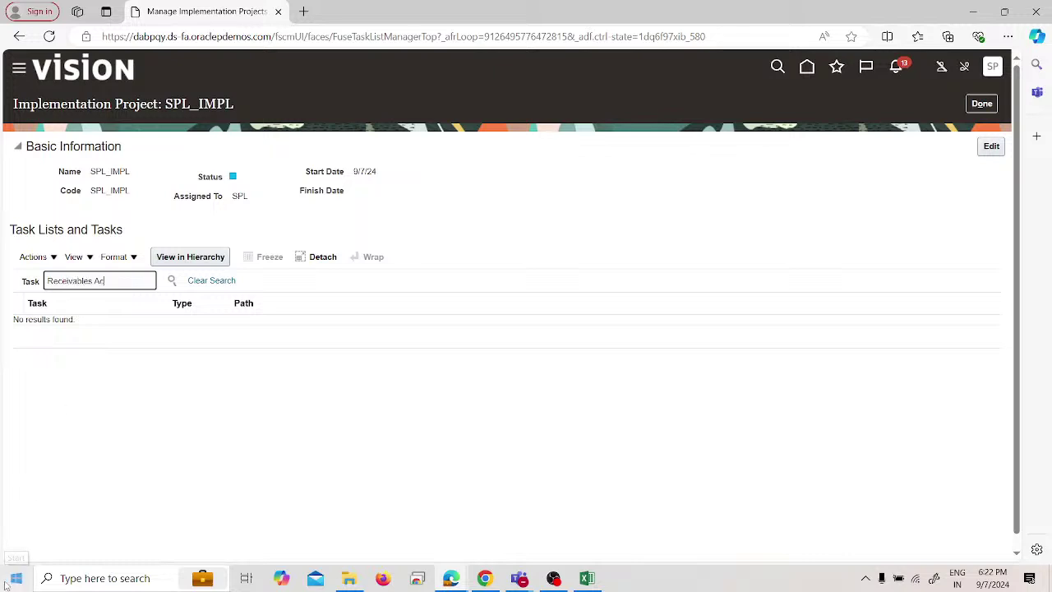
type("tivities")
key("Return")
left_click(64, 326)
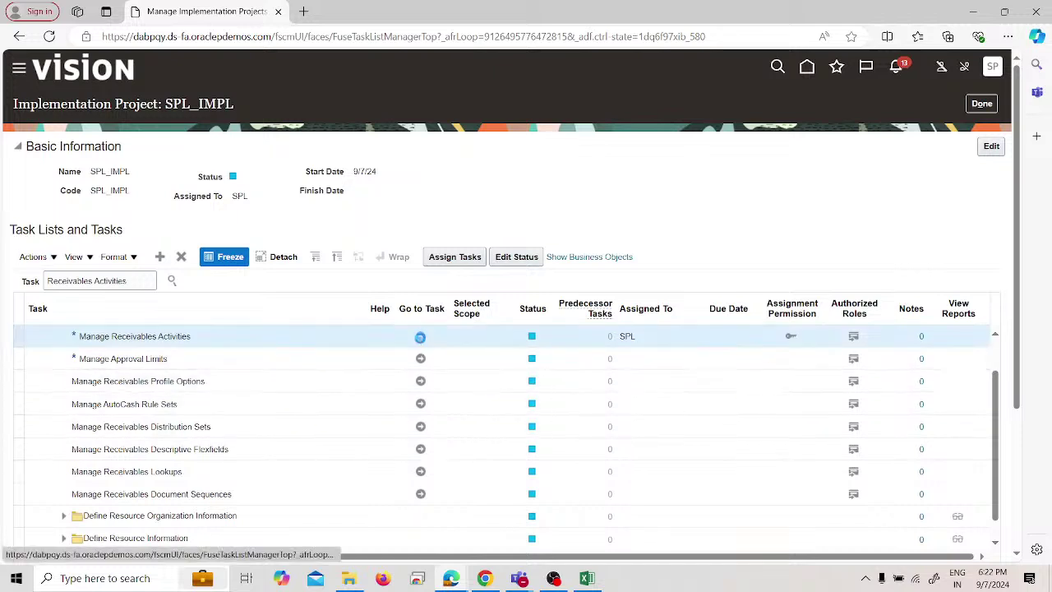
Find and select SPL US Business Unit as the business unit for the receivables activities search, using an advanced lookup for "spl".
left_click(420, 337)
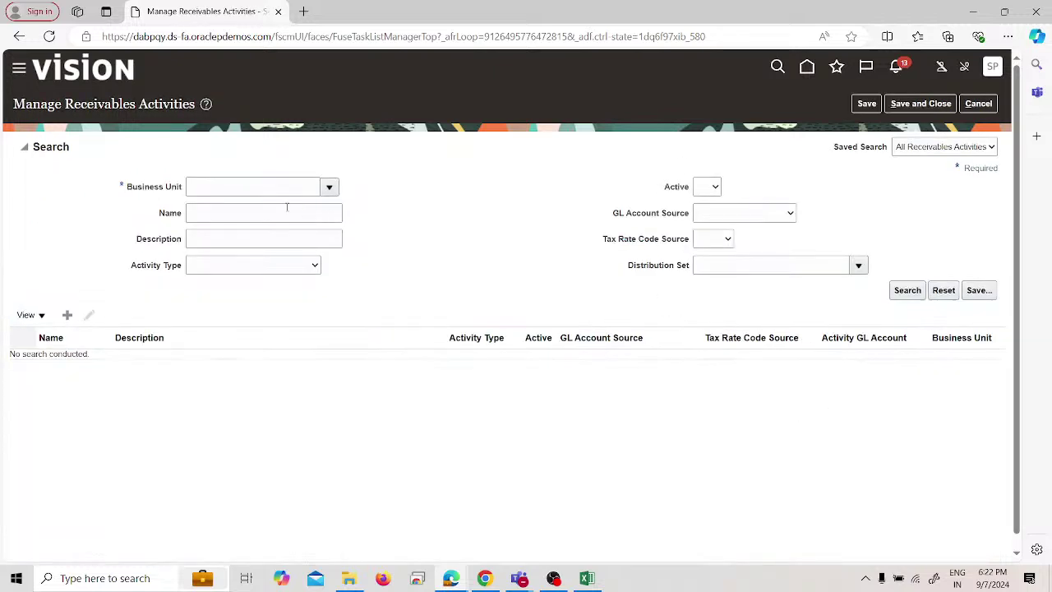
left_click(238, 188)
type("spl")
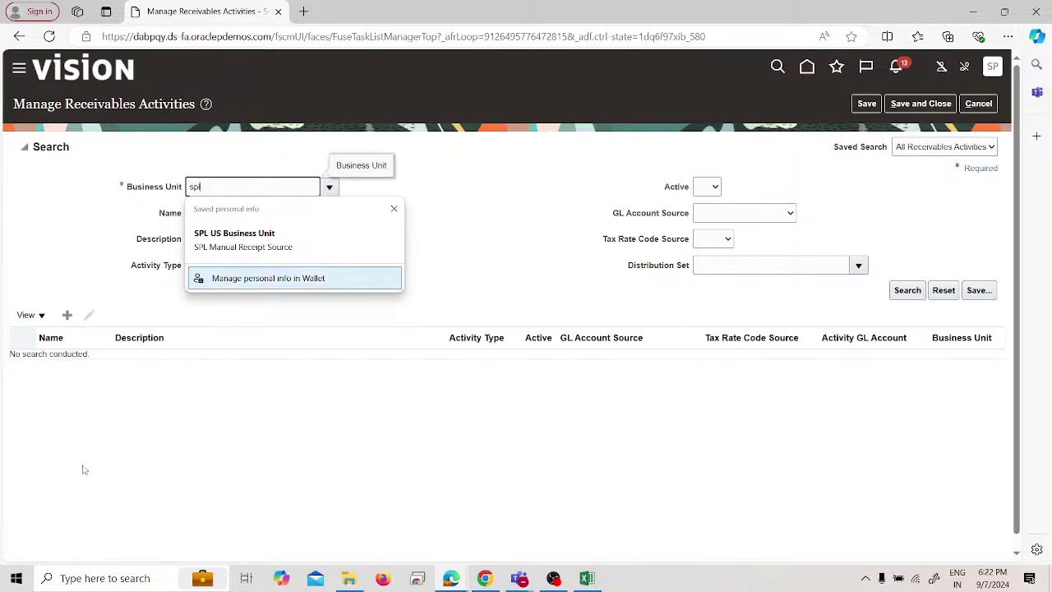
left_click(330, 187)
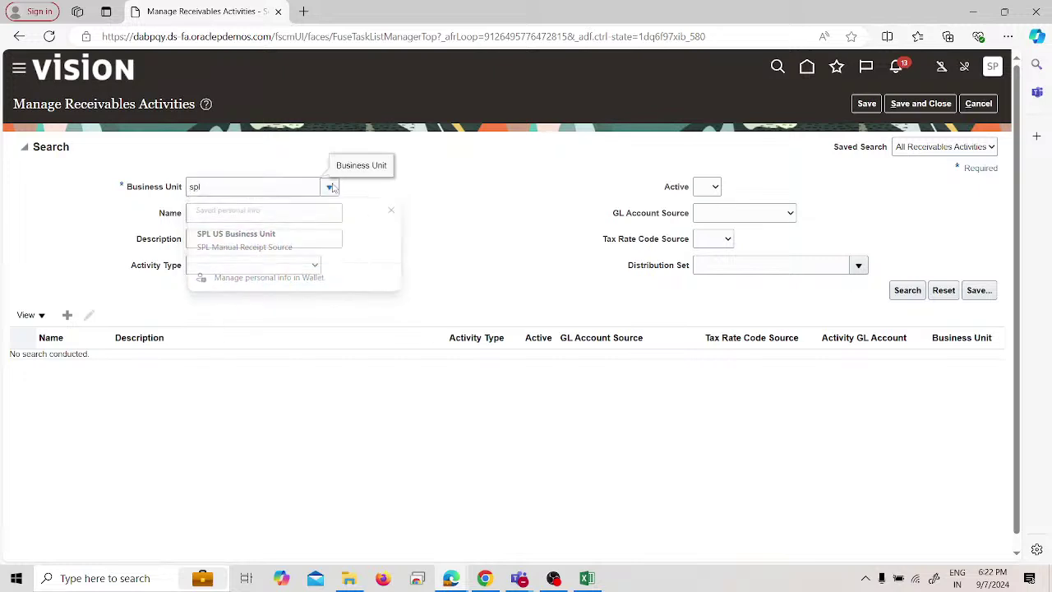
scroll(216, 386, "down", 3)
left_click(215, 400)
left_click(579, 307)
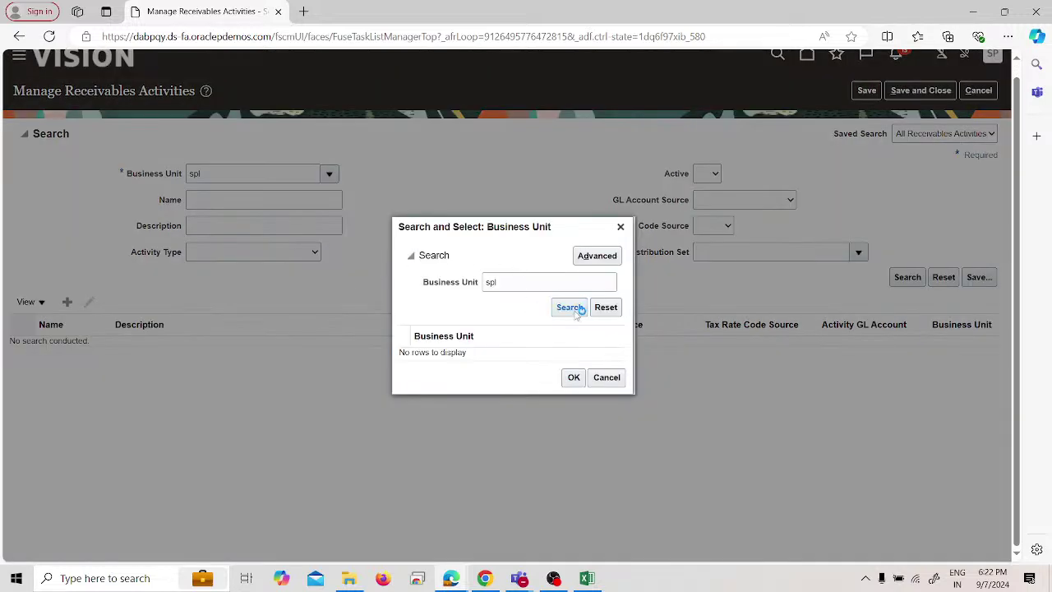
left_click(585, 258)
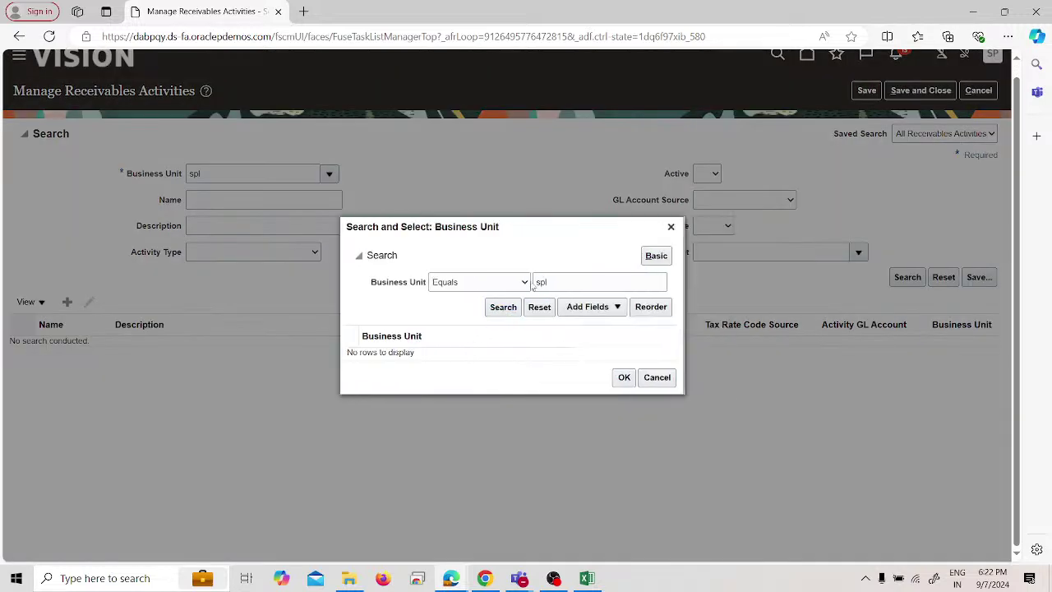
left_click(496, 285)
left_click(464, 467)
left_click(515, 308)
left_click(625, 383)
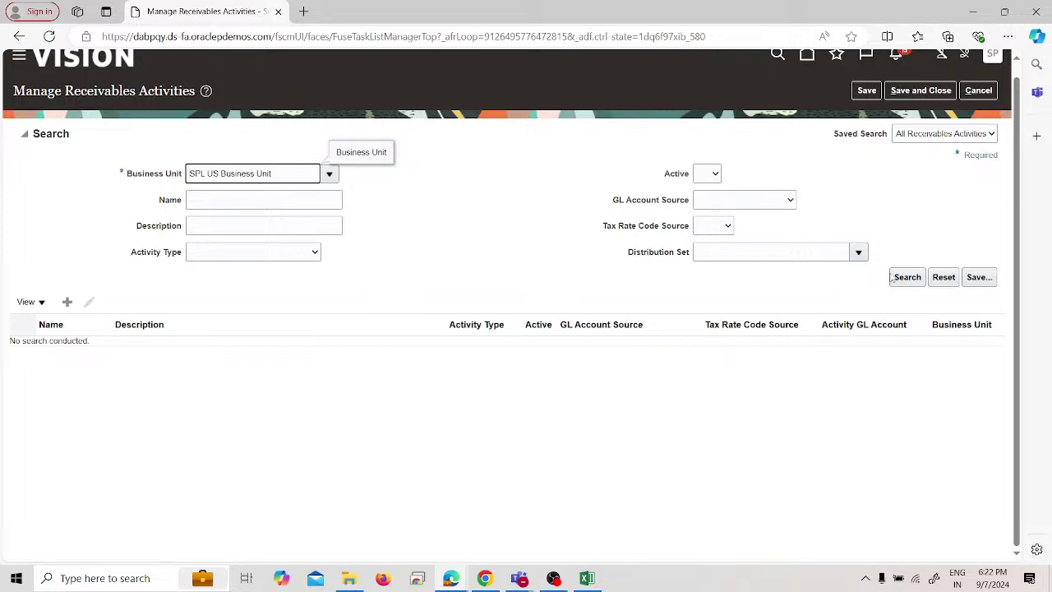
List the receivables activities of the selected business unit and open the Chargeback Adjustment activity for editing.
left_click(900, 278)
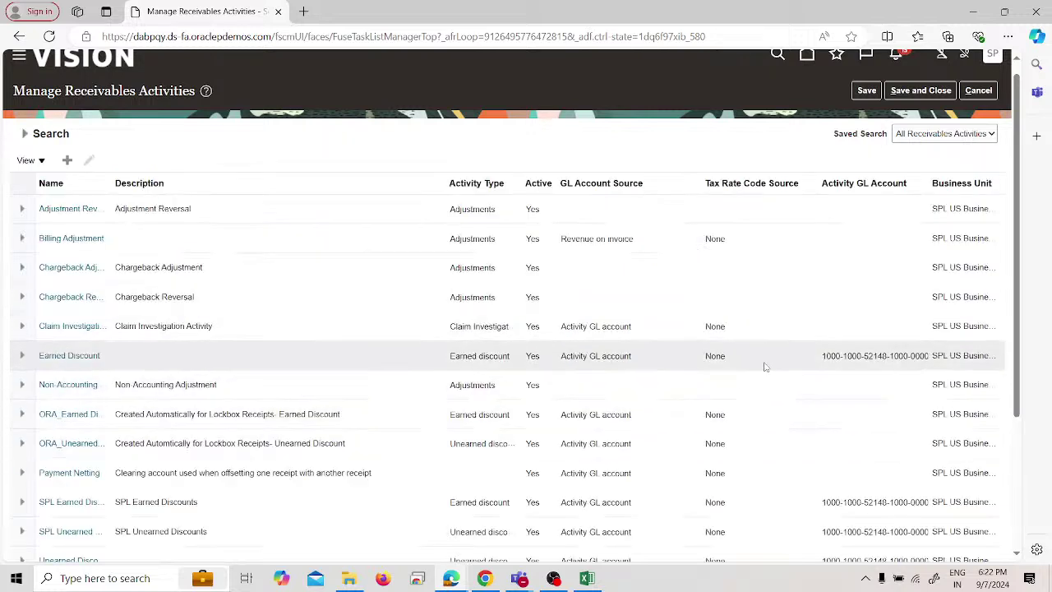
scroll(781, 448, "down", 1)
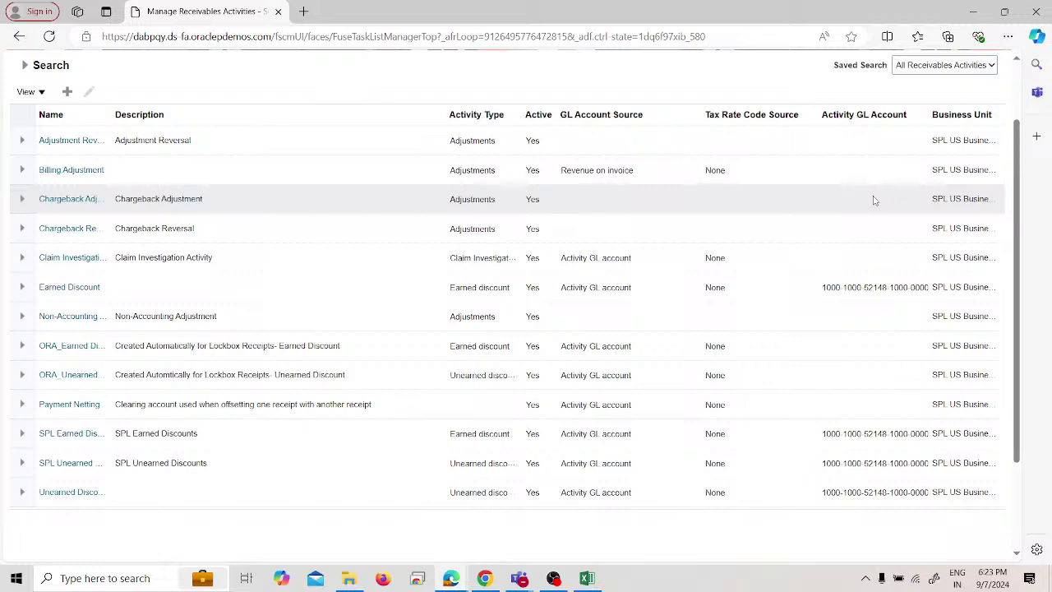
left_click(74, 199)
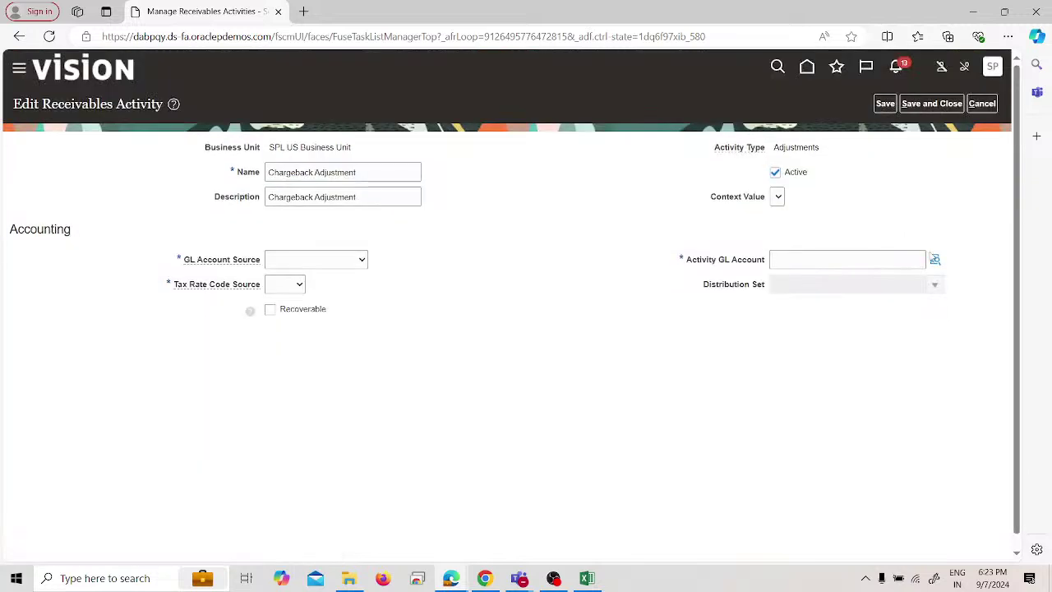
Set the Chargeback Adjustment's GL Account Source to Activity GL account and its Tax Rate Code Source to None.
left_click(307, 259)
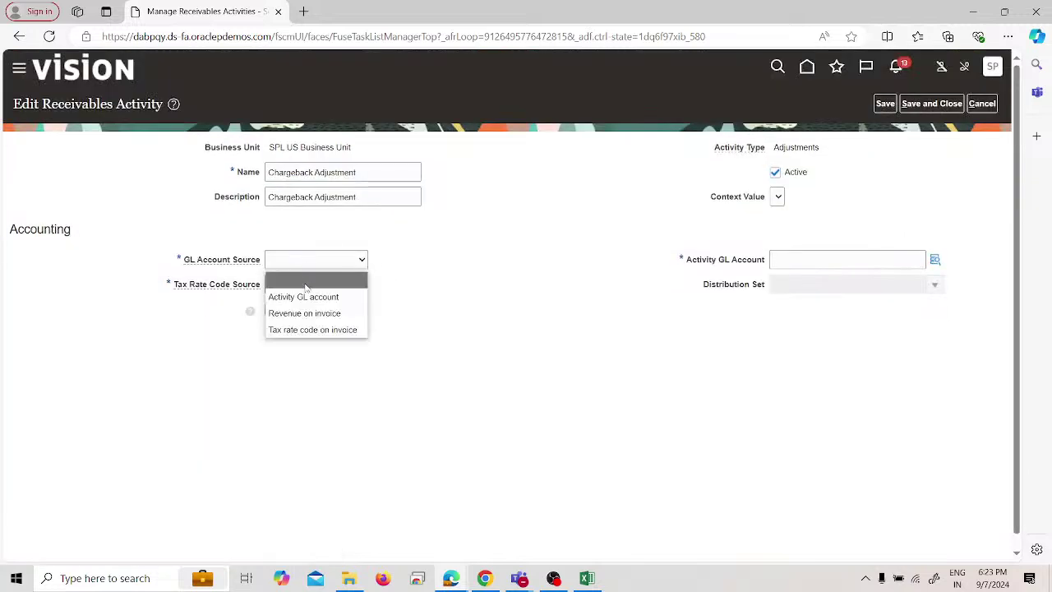
left_click(311, 297)
left_click(297, 284)
left_click(283, 355)
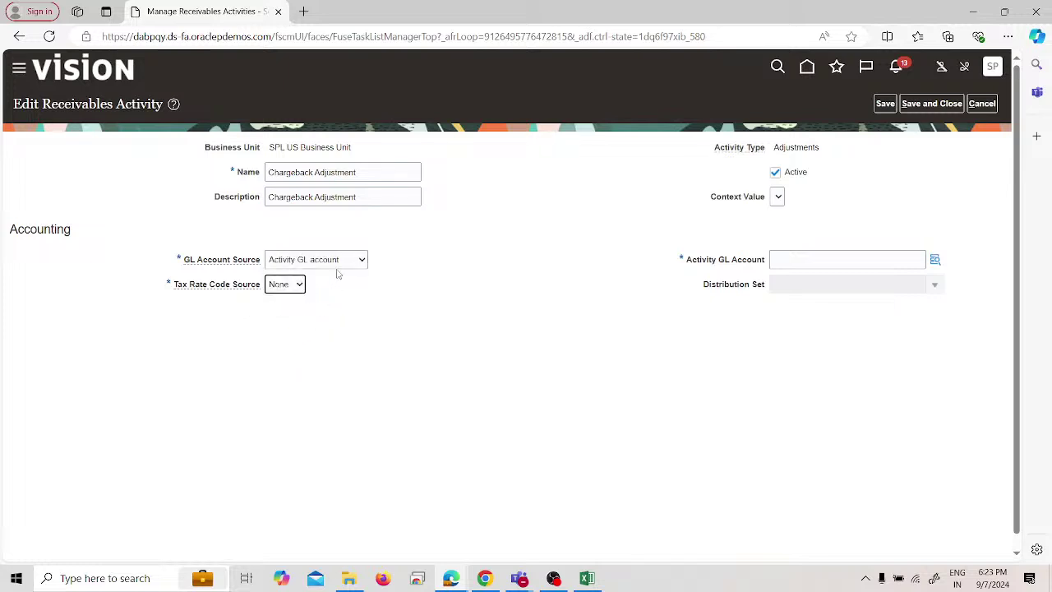
Open the Activity GL Account segments and search the Account values for the description "chargeback".
left_click(932, 259)
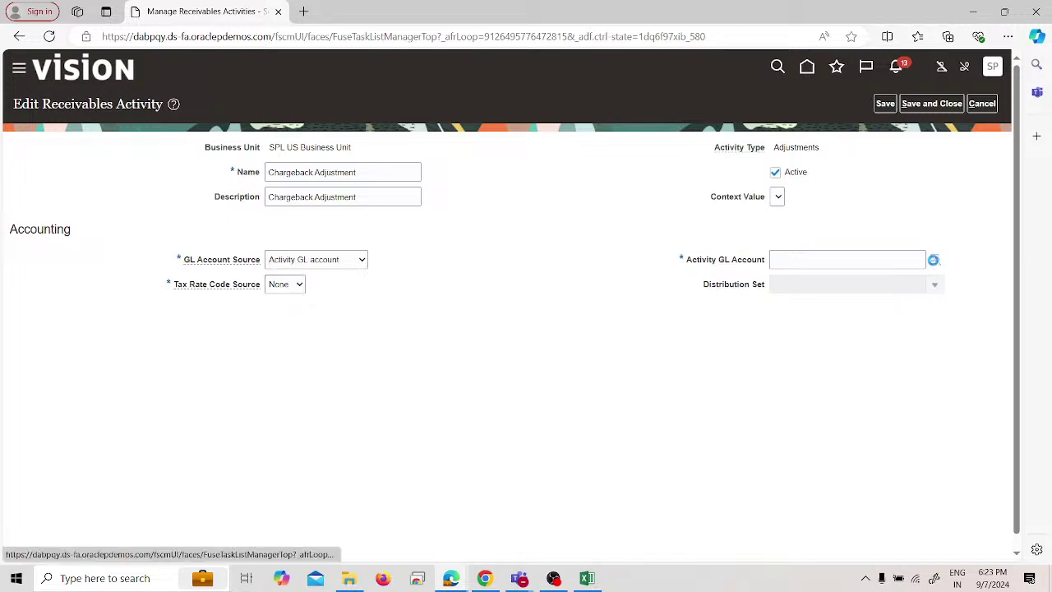
left_click(933, 259)
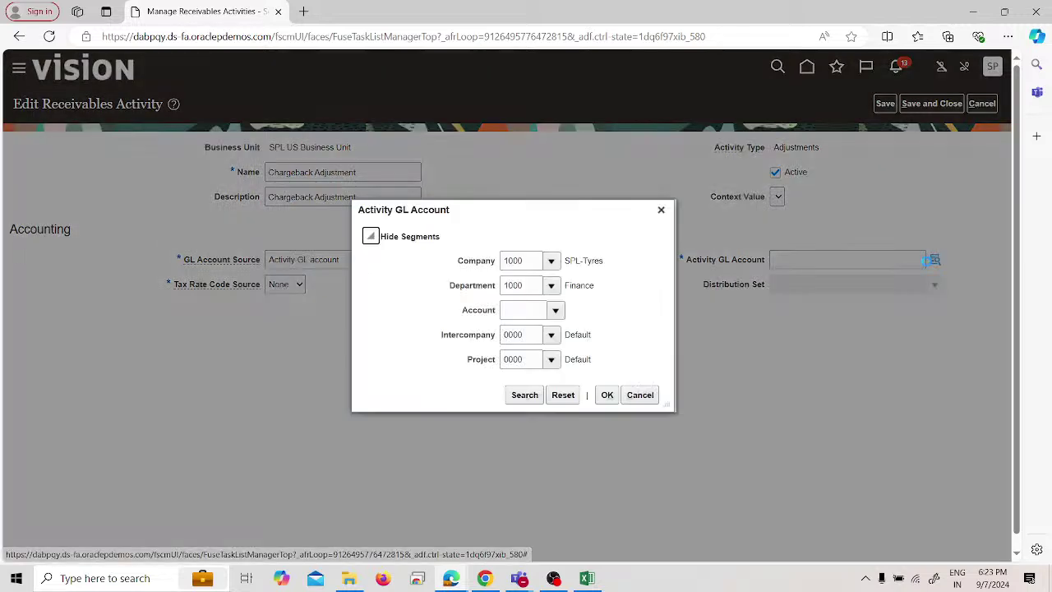
left_click(556, 311)
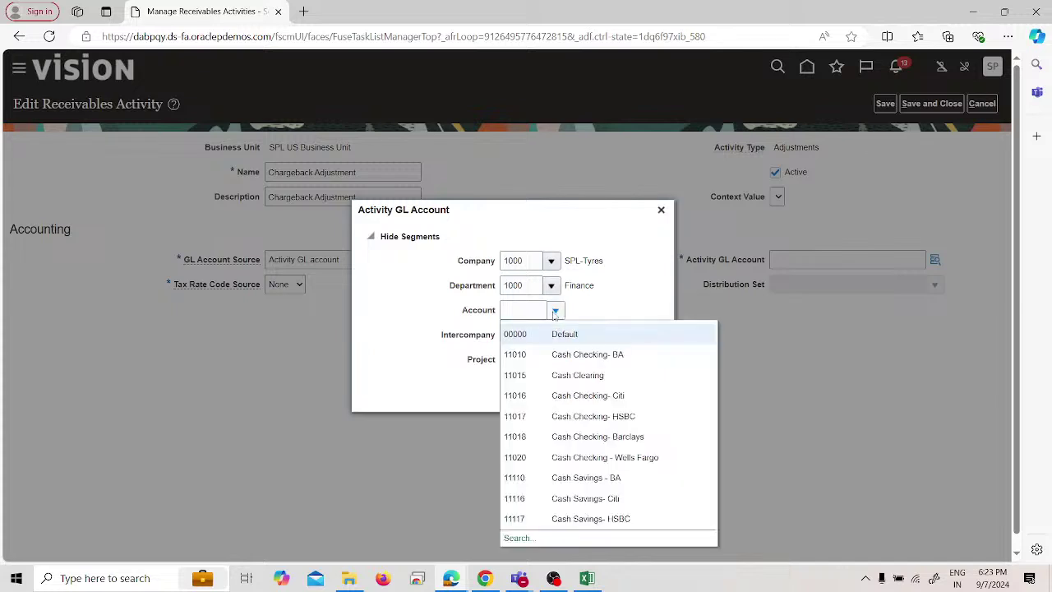
left_click(518, 539)
left_click(510, 302)
type("chargeba")
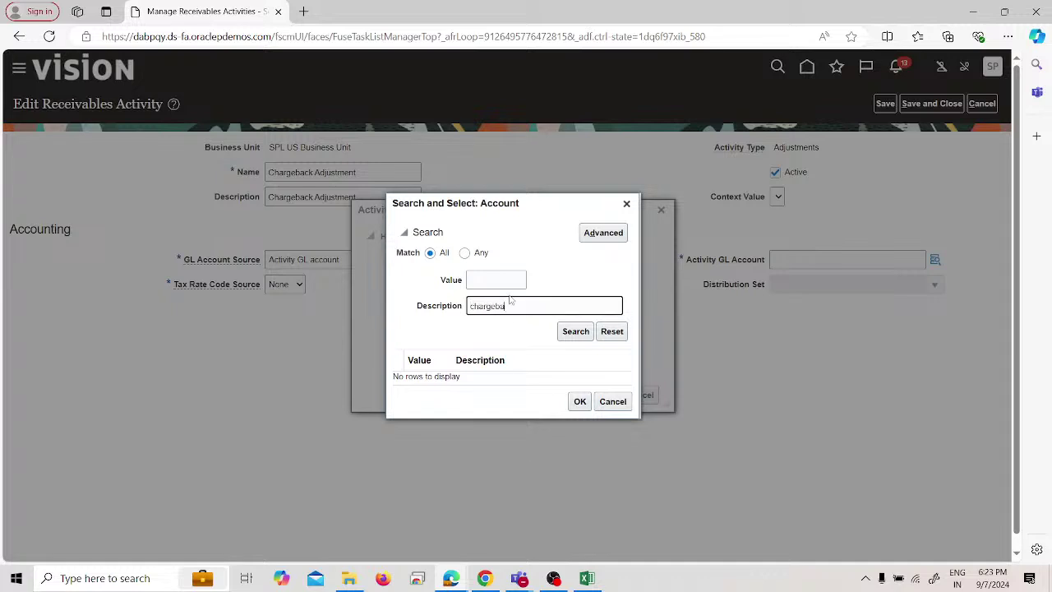
type("ck")
left_click(573, 331)
Search for accounts whose description contains "chargeback" and choose 13160 Credit Card Chargeback for the Activity GL Account.
double_click(593, 232)
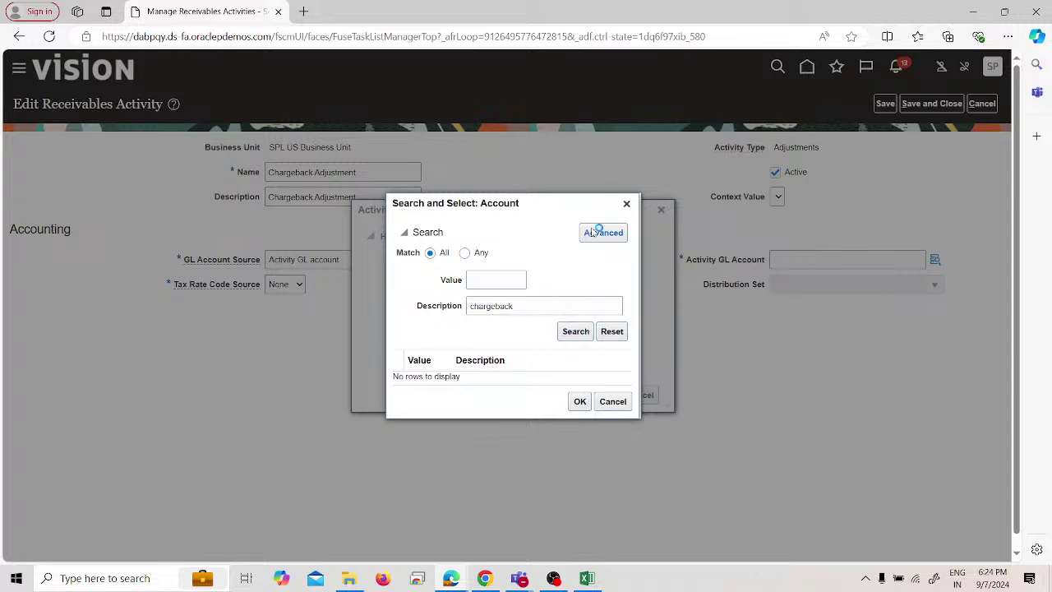
left_click(602, 233)
left_click(470, 305)
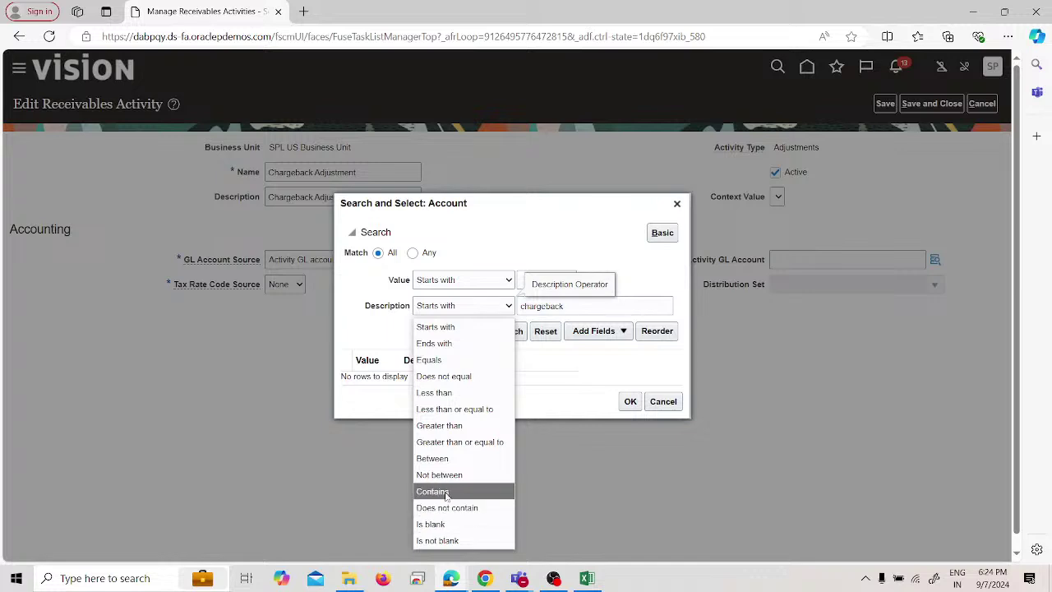
left_click(434, 491)
left_click(512, 330)
left_click(477, 381)
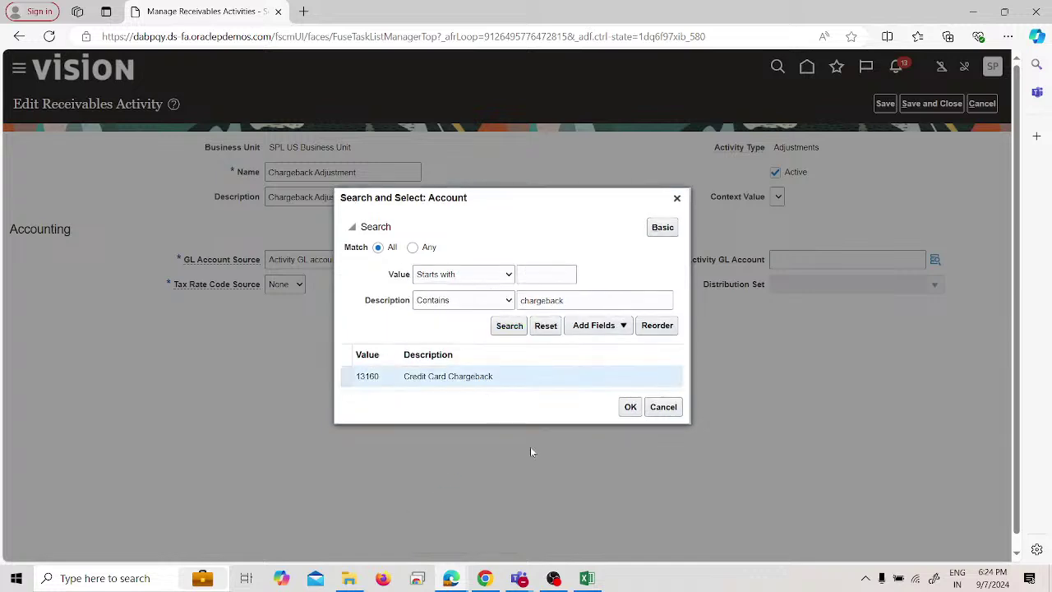
left_click(631, 408)
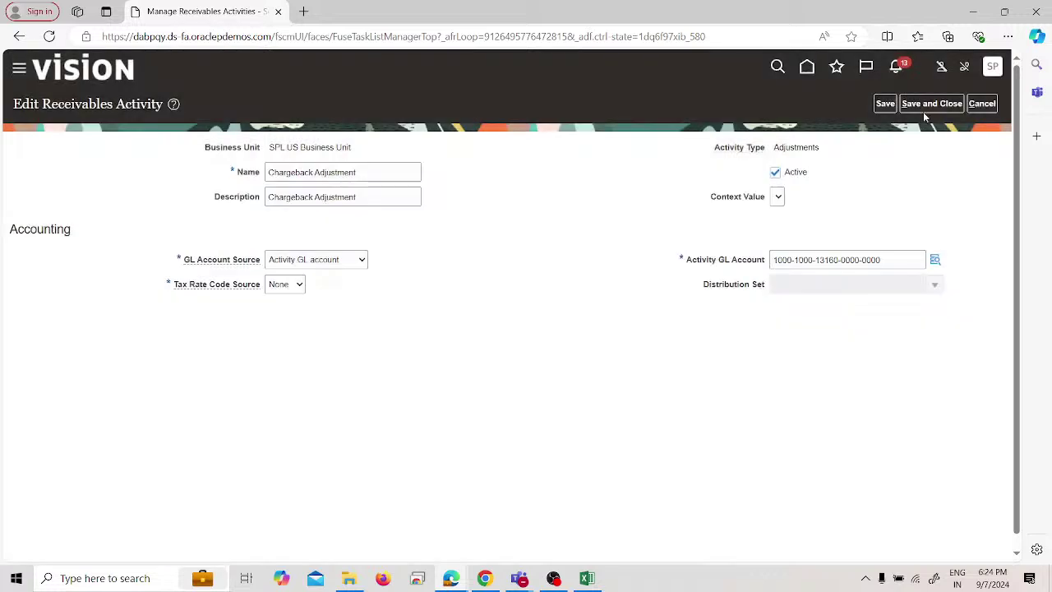
Save and close the Chargeback Adjustment activity and the activities page, and go to the Receivables Billing work area.
left_click(924, 115)
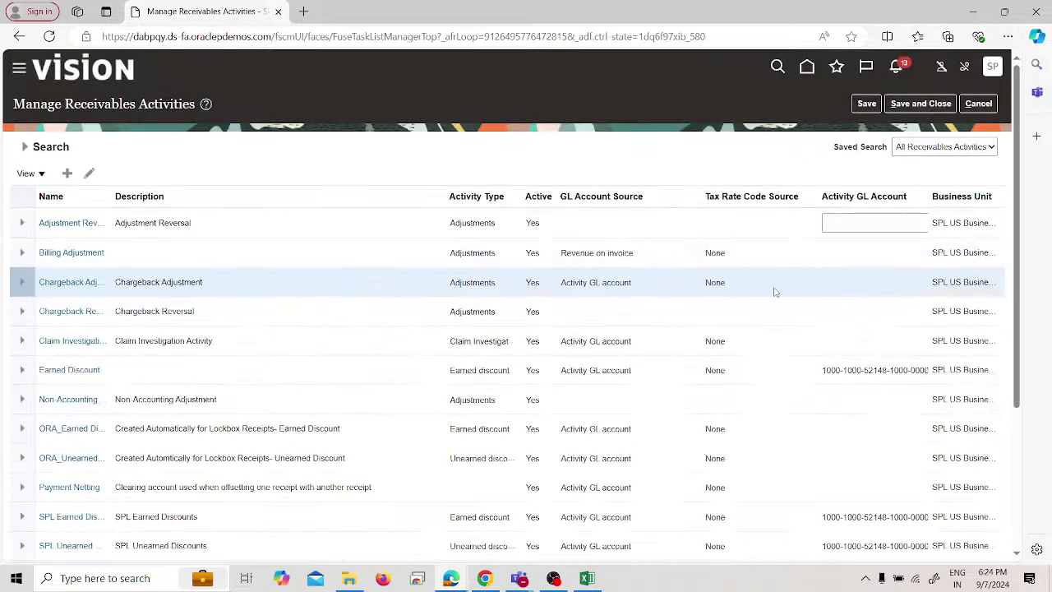
left_click(921, 103)
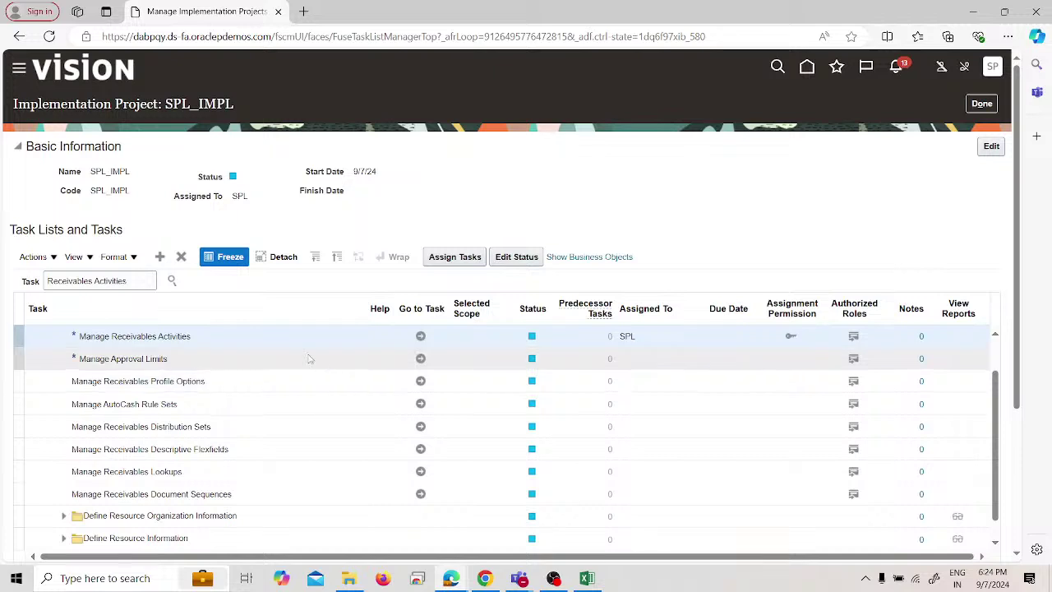
left_click(15, 73)
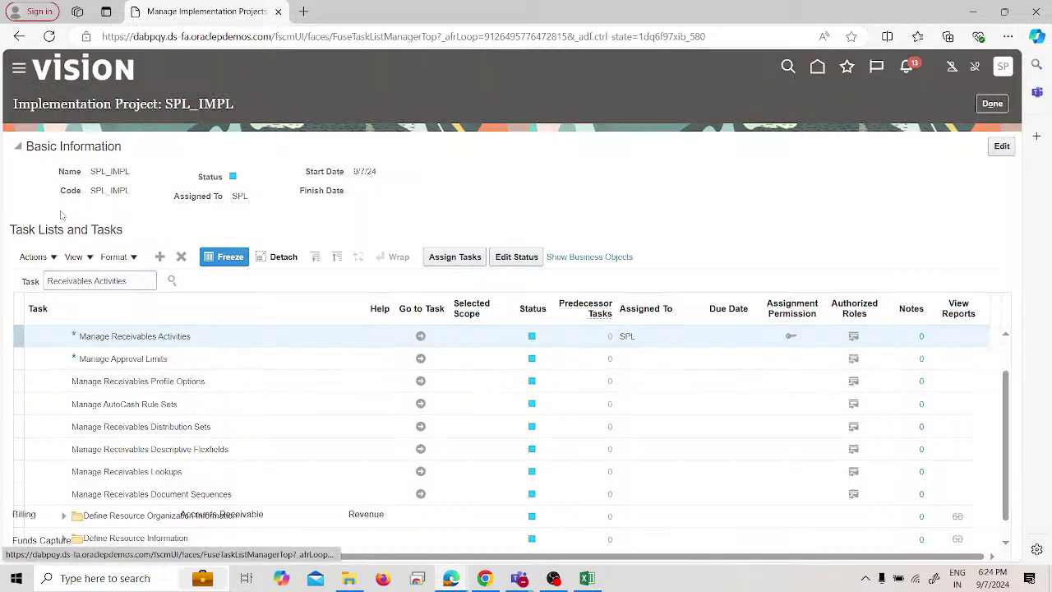
scroll(105, 345, "down", 3)
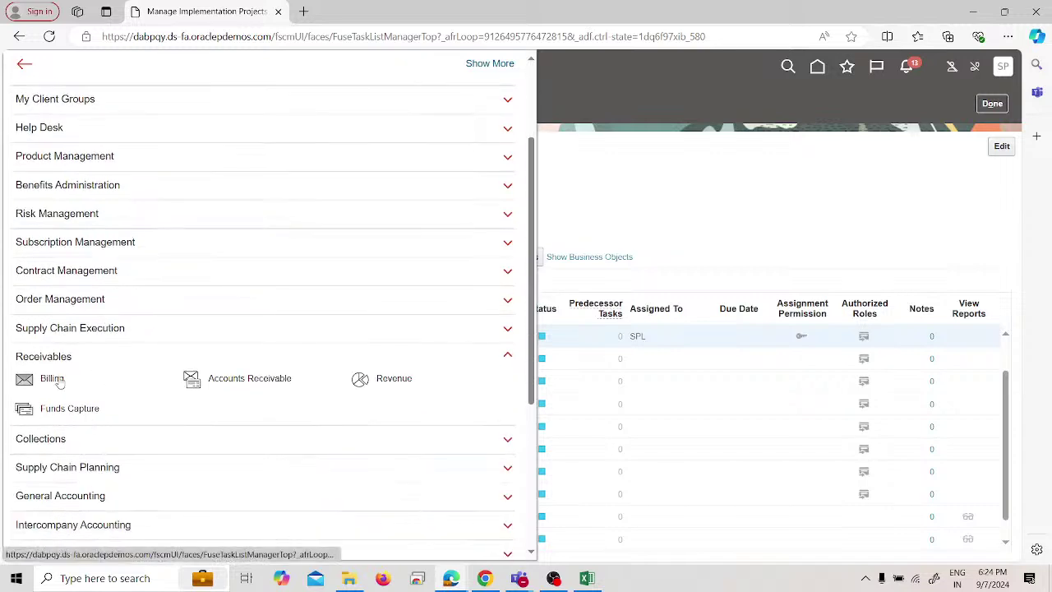
left_click(57, 380)
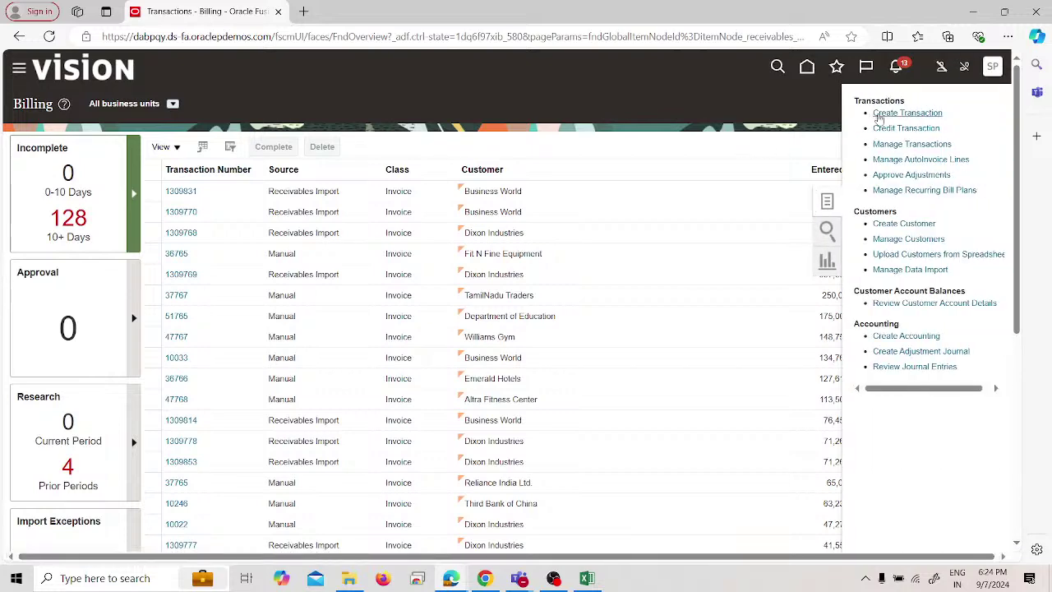
Create a transaction for SPL US Business Unit with SPL Invoice as both transaction source and transaction type.
left_click(877, 114)
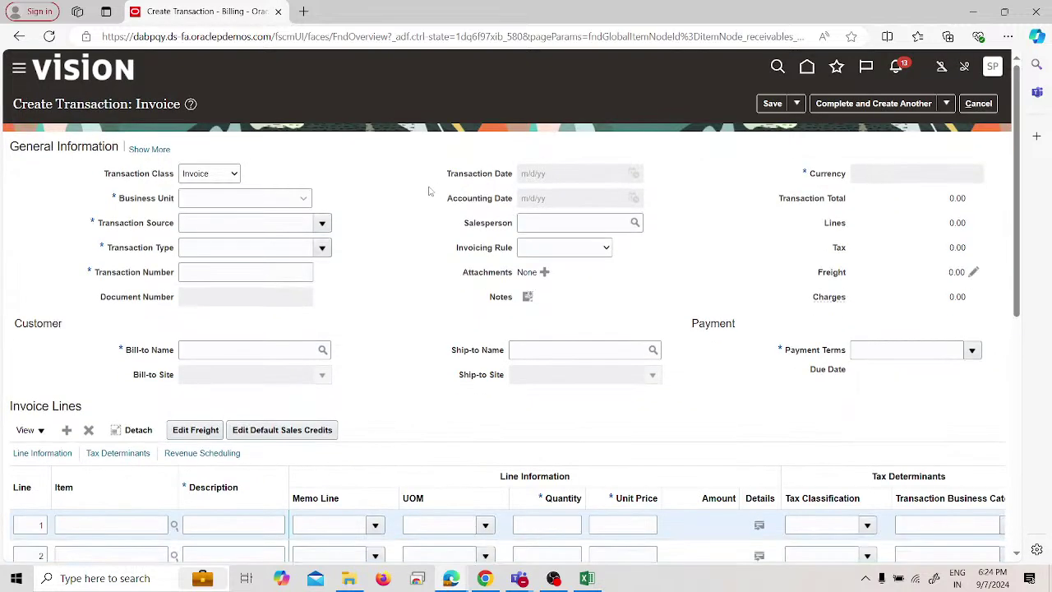
left_click(238, 199)
left_click(238, 229)
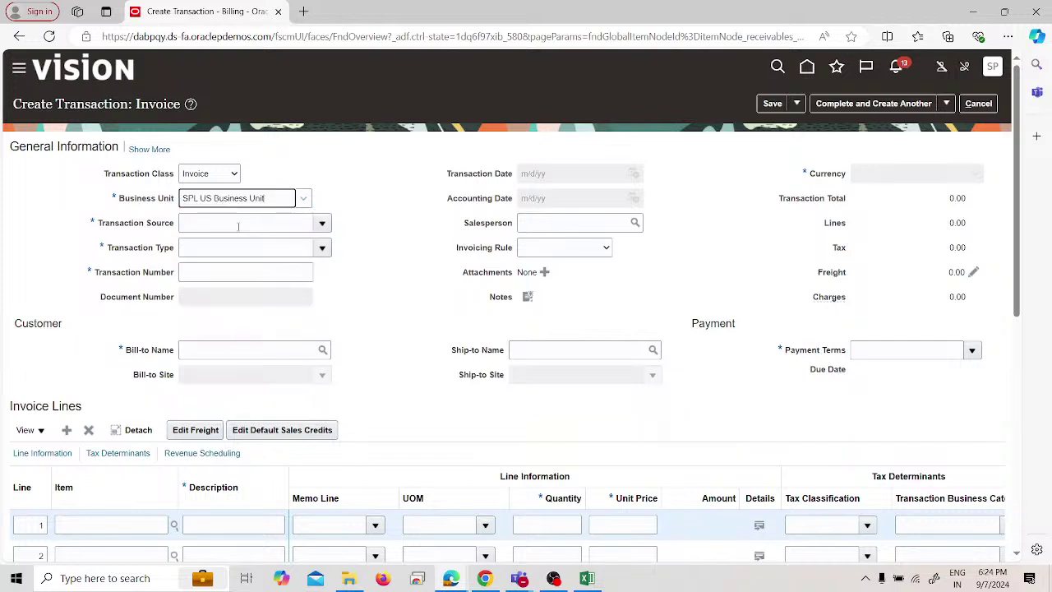
left_click(323, 224)
left_click(291, 246)
left_click(322, 247)
left_click(309, 270)
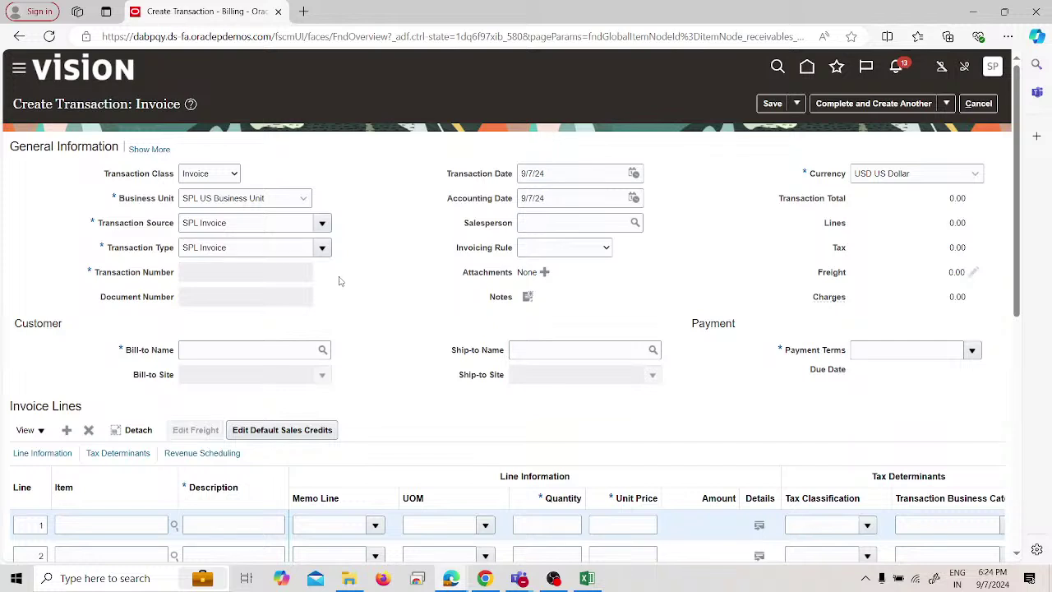
Set the invoice's bill-to customer to SPL Customer by entering "spl" as the name.
left_click(231, 350)
type("spl")
key("Tab")
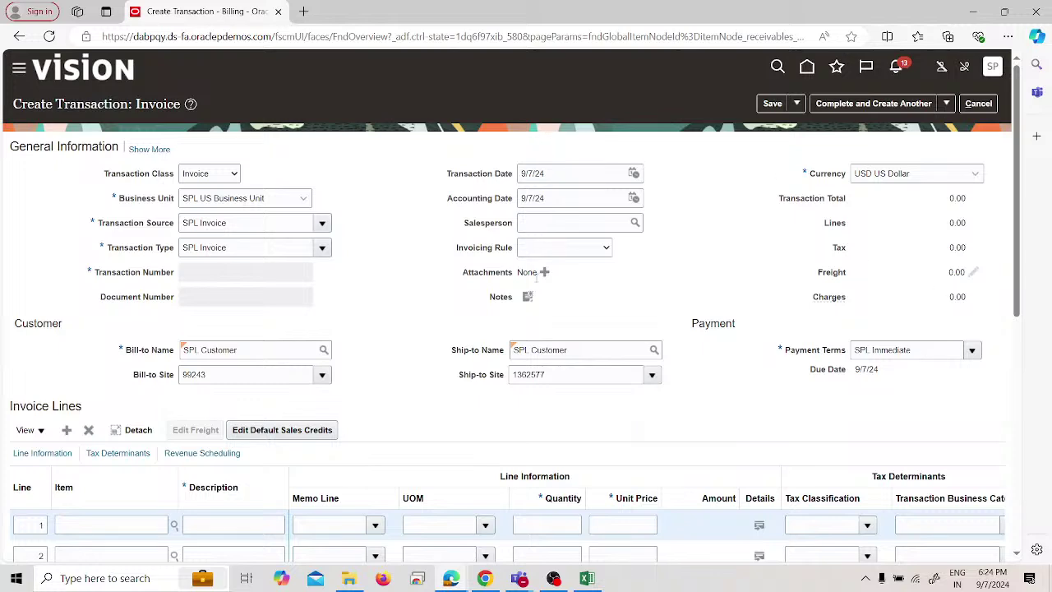
Fill in the first invoice line with description Goods, quantity 1 and unit price 10000.
scroll(540, 321, "down", 3)
left_click(270, 320)
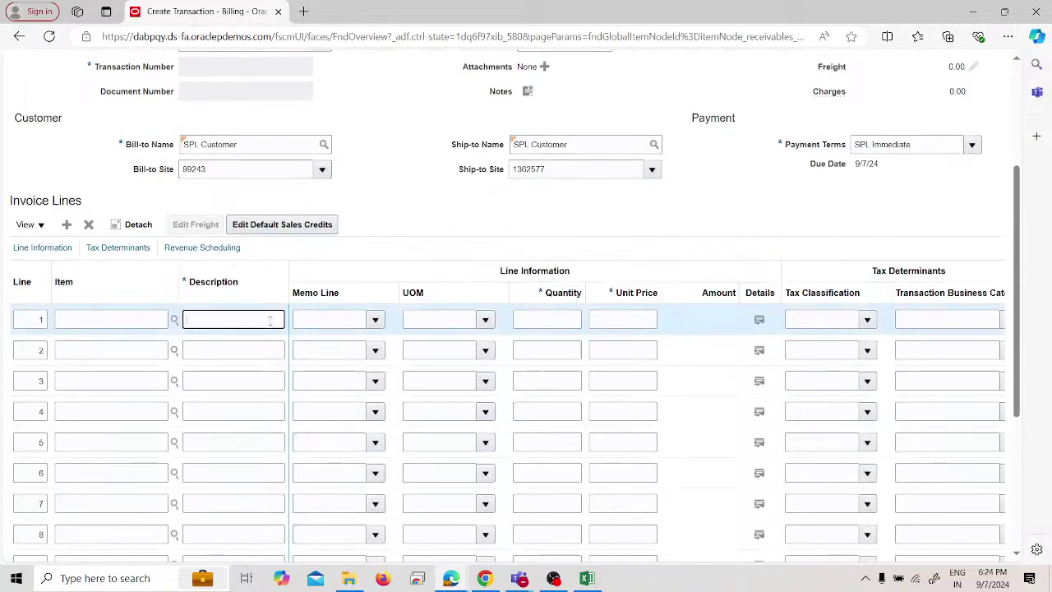
type("Goods")
key("Tab")
key("Tab")
key("Tab")
type("1")
key("Tab")
type("10000")
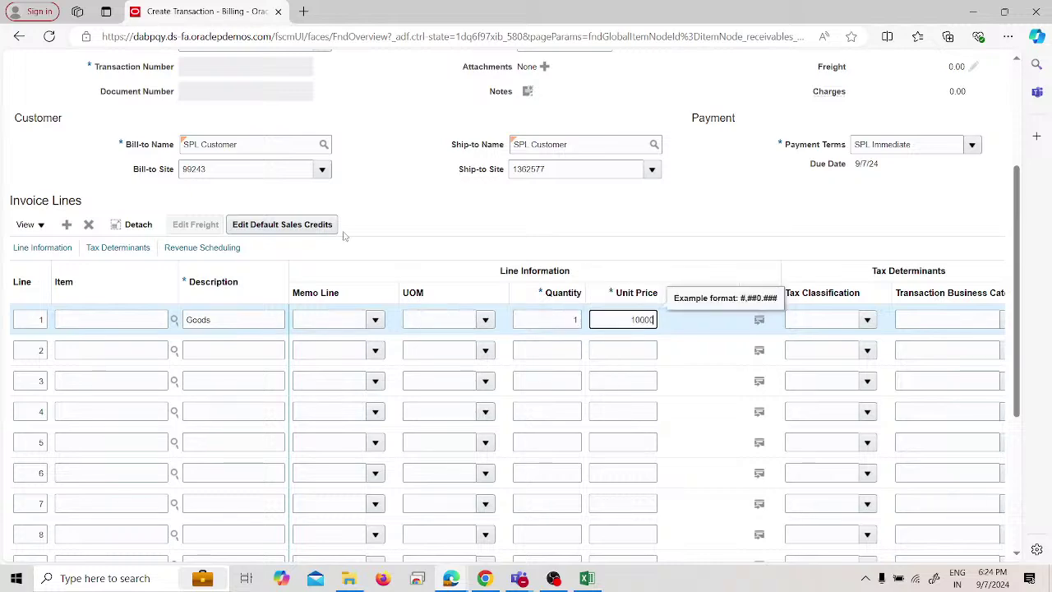
left_click(470, 201)
Complete the 10,000 USD invoice and open it for review.
scroll(796, 238, "up", 3)
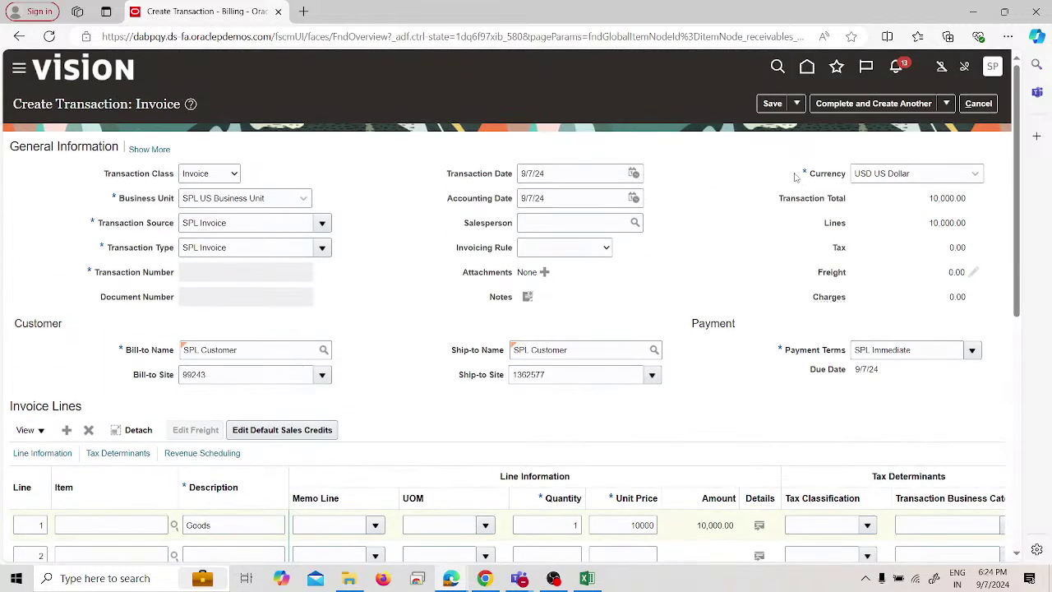
left_click(796, 104)
left_click(945, 103)
left_click(904, 127)
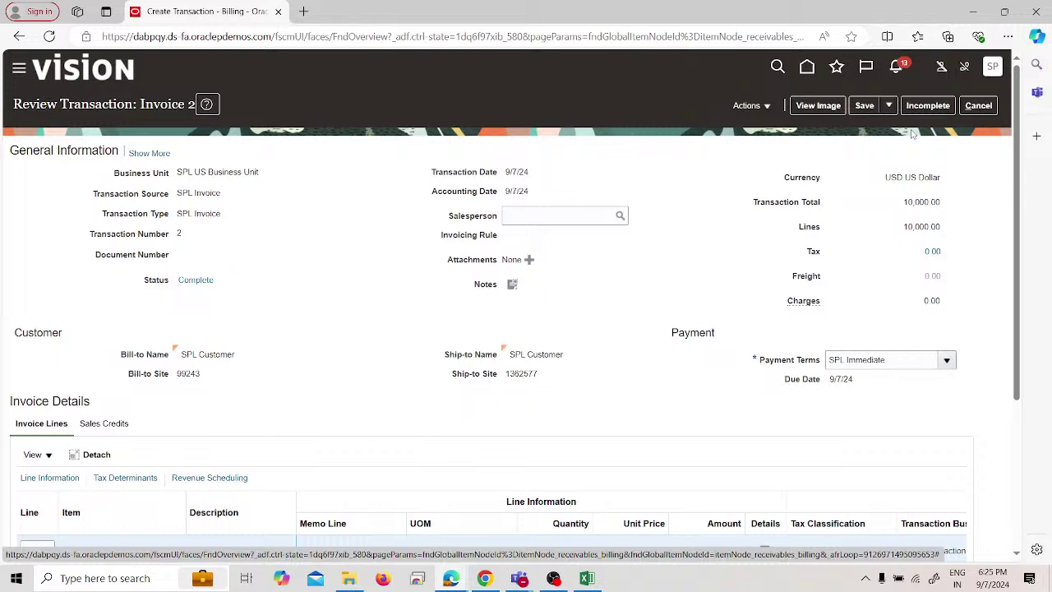
Close the invoice review and go to the Accounts Receivable work area.
left_click(979, 106)
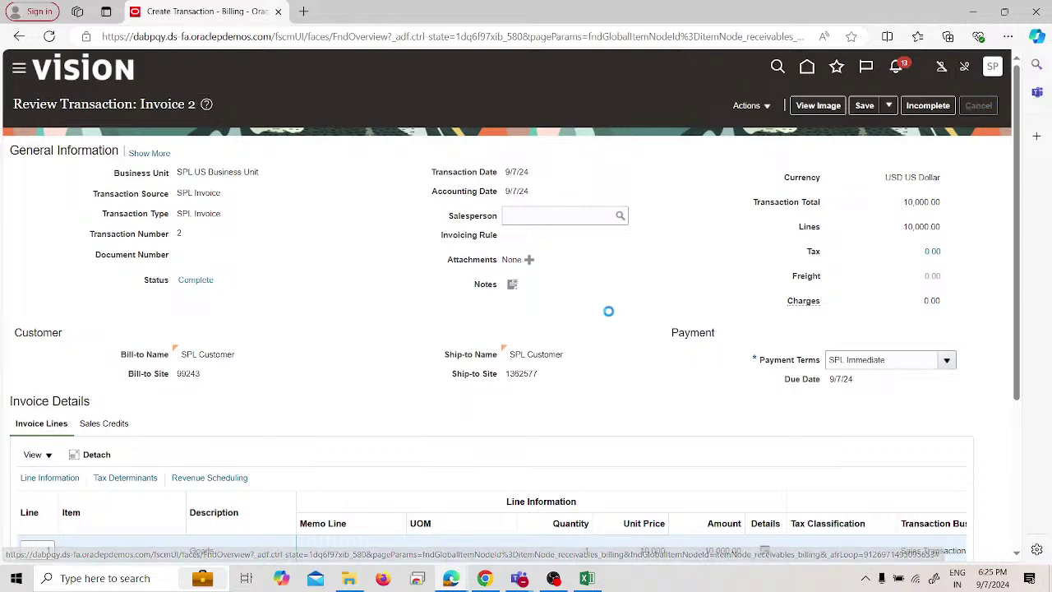
left_click(677, 322)
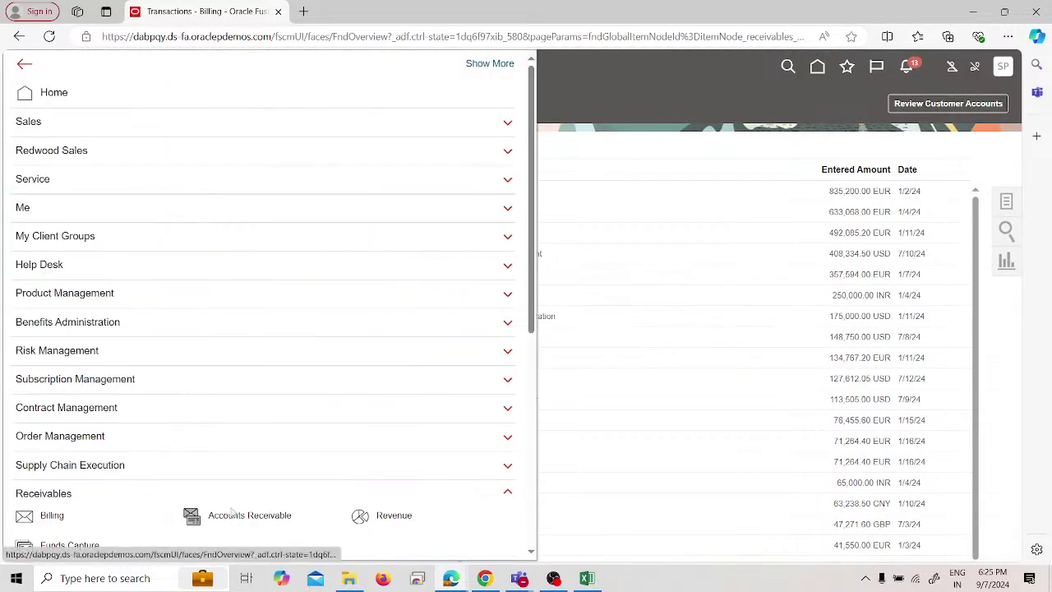
left_click(233, 511)
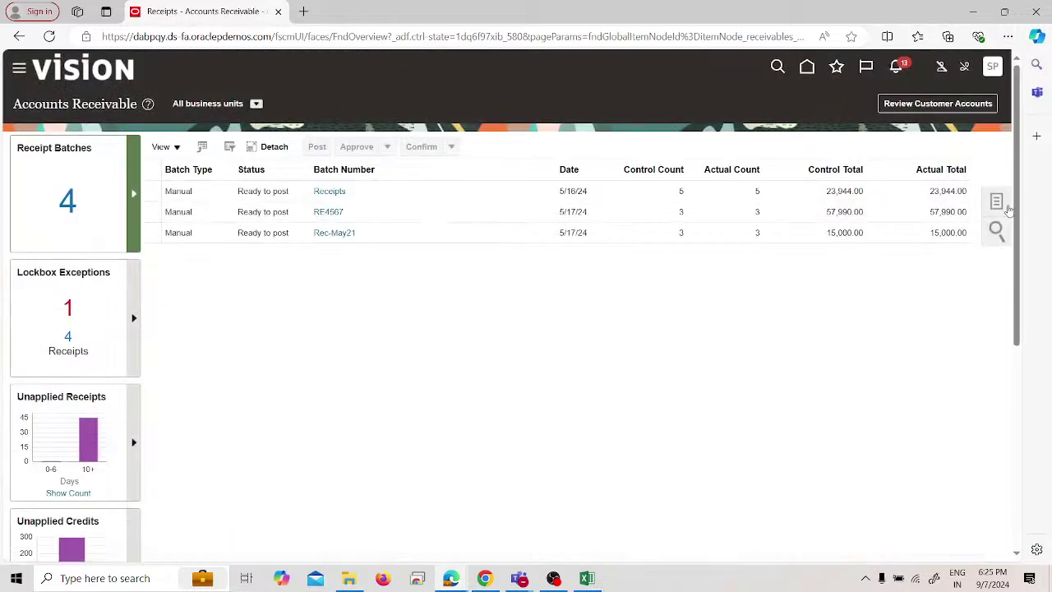
Start a new standard receipt and assign it to SPL US Business Unit.
left_click(1004, 205)
left_click(911, 113)
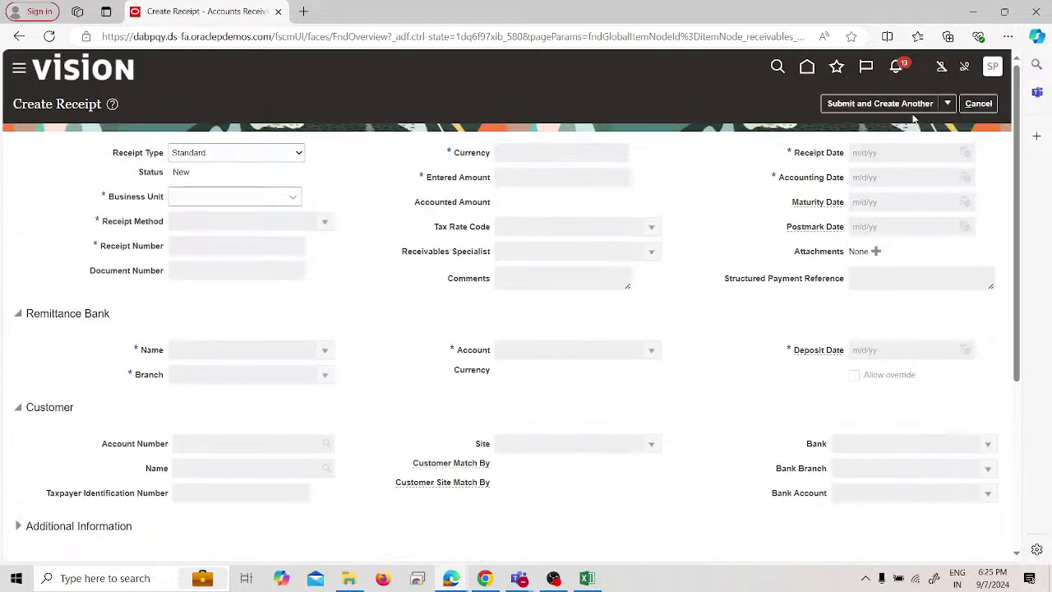
left_click(249, 197)
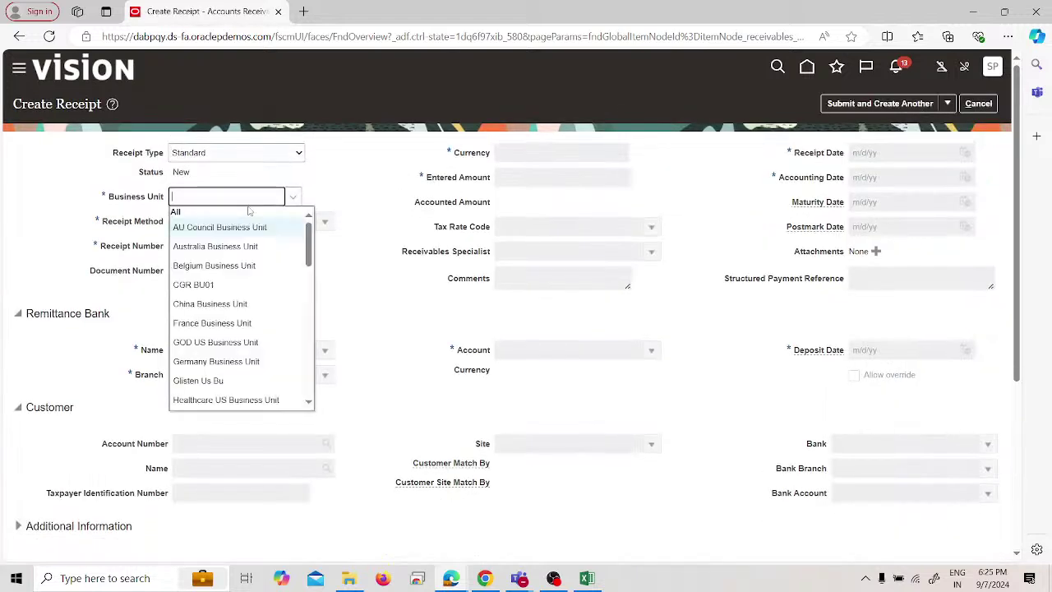
type("spl")
left_click(251, 216)
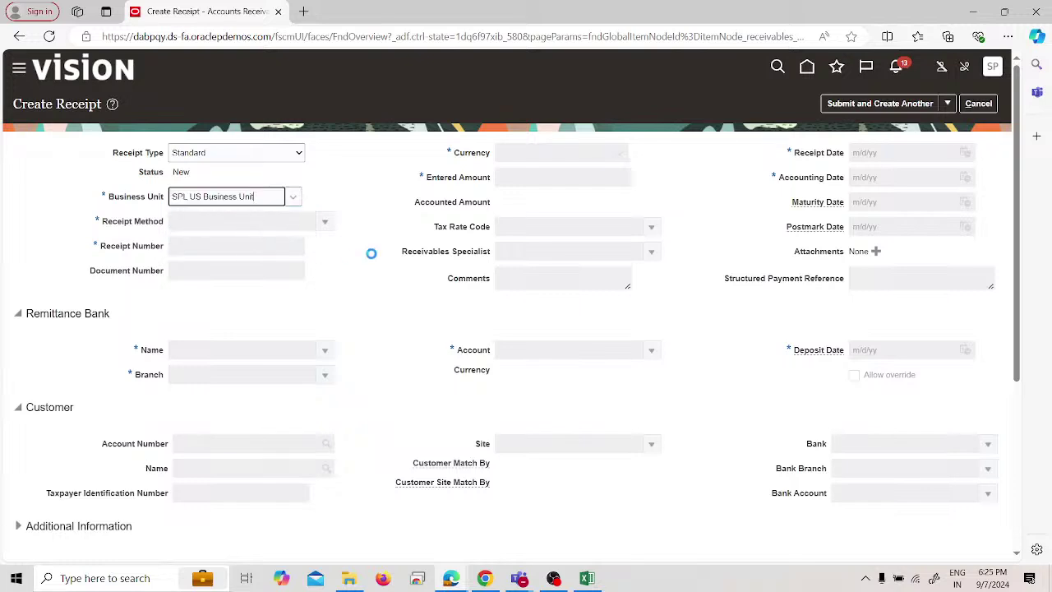
Try to set the new receipt's receipt method by entering "spl".
left_click(273, 219)
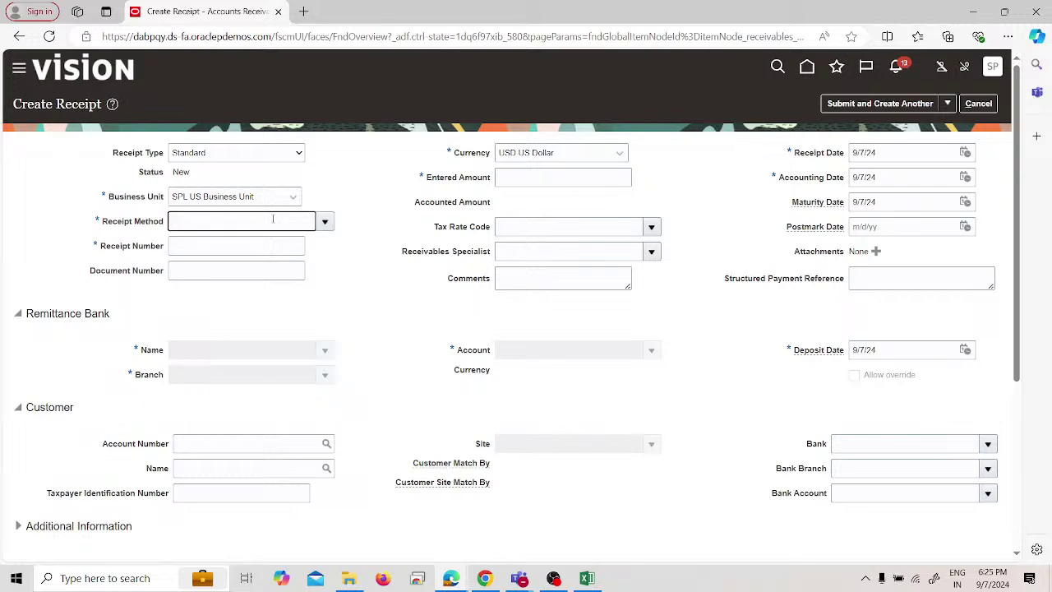
type("sc")
key("BackSpace")
type("pl")
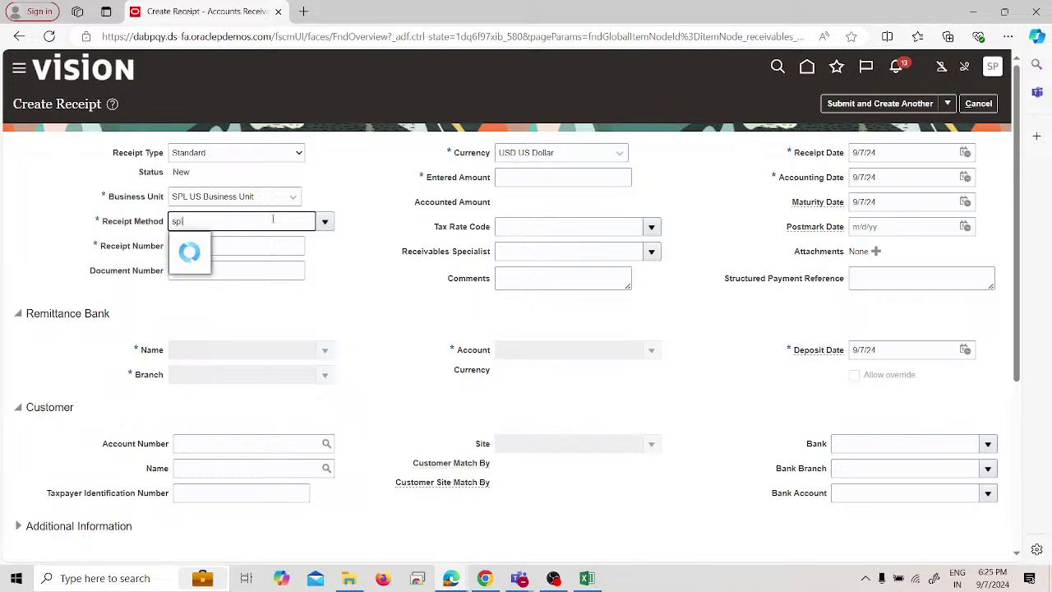
left_click(251, 240)
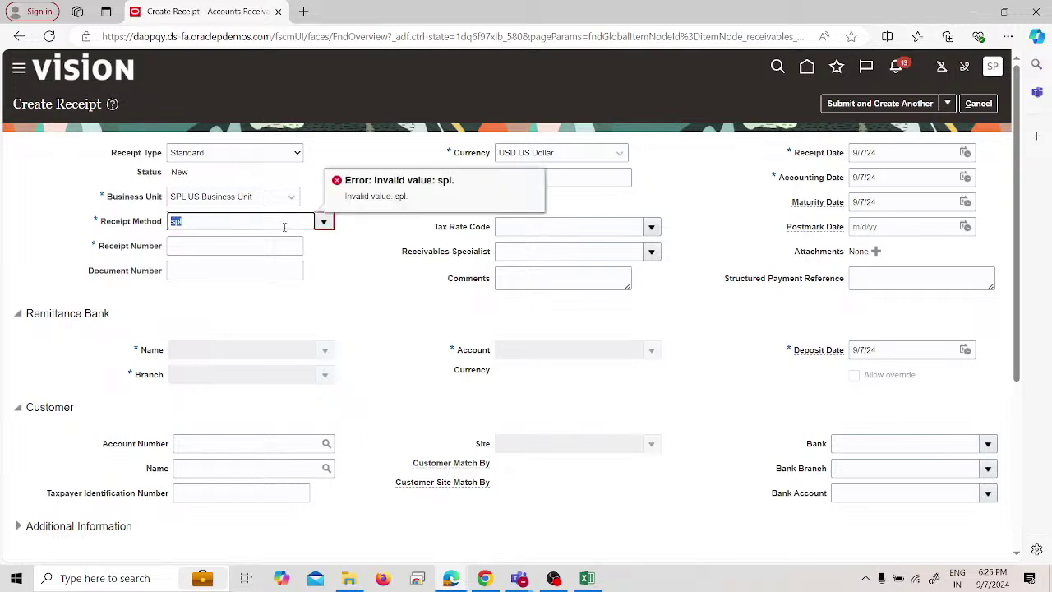
left_click(324, 222)
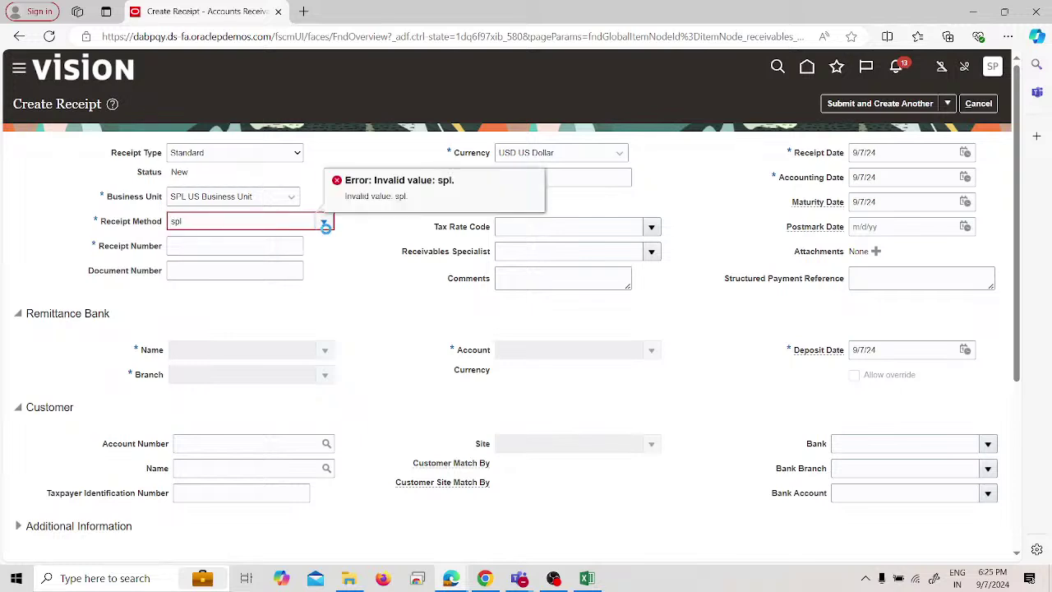
left_click(261, 247)
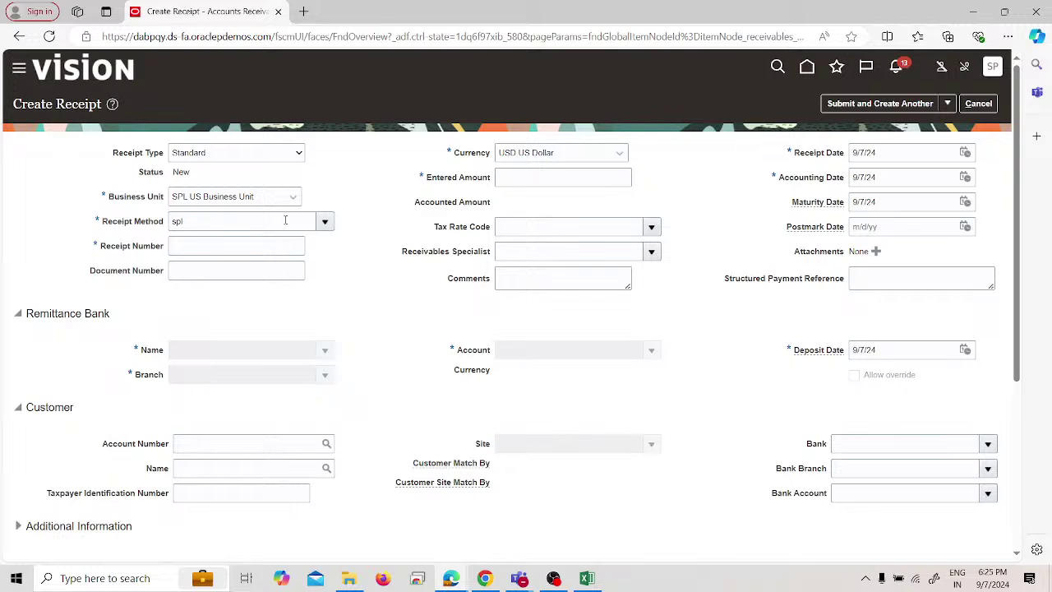
Look over the receipt form down to the Remittance Reference Detail section and cancel the receipt.
scroll(285, 234, "down", 3)
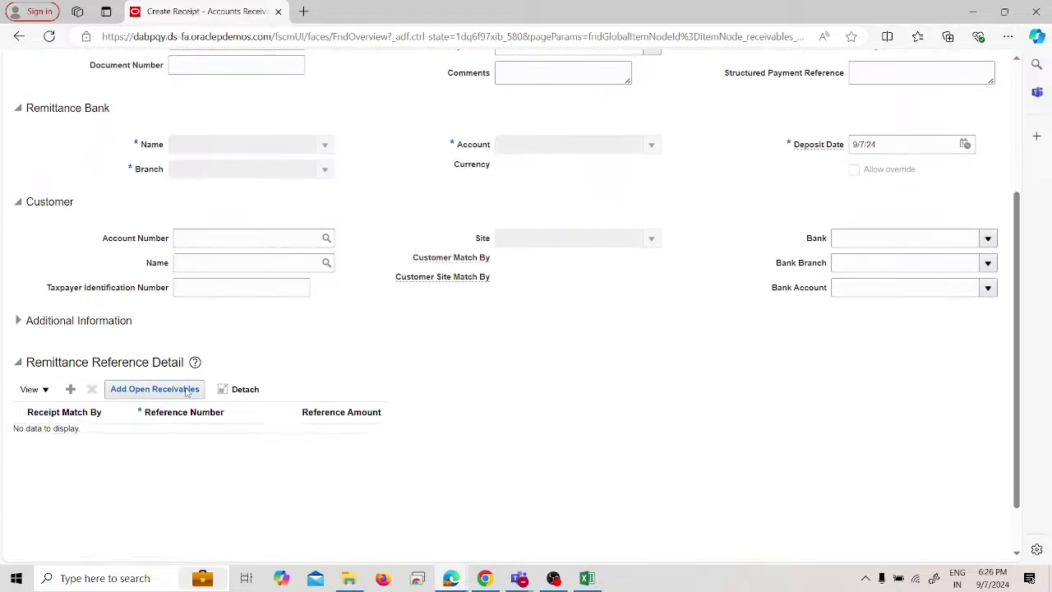
scroll(293, 364, "up", 2)
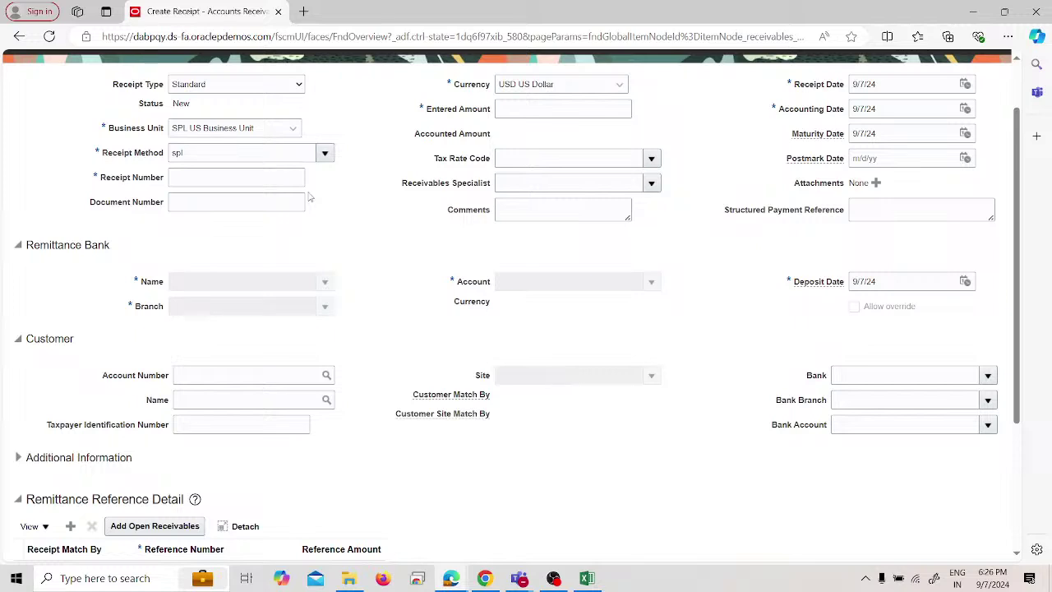
scroll(261, 228, "up", 2)
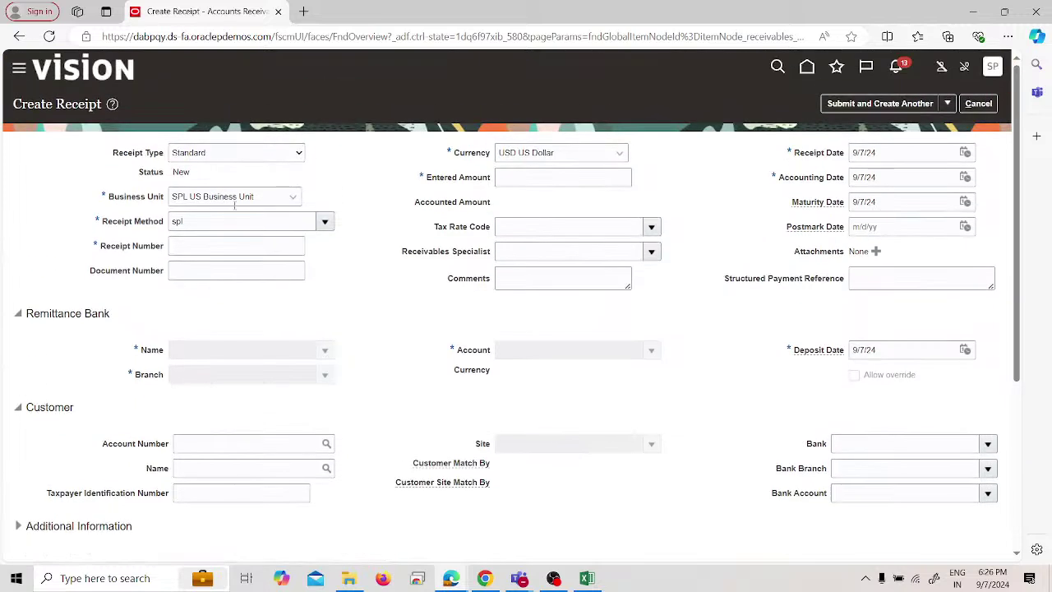
left_click(977, 104)
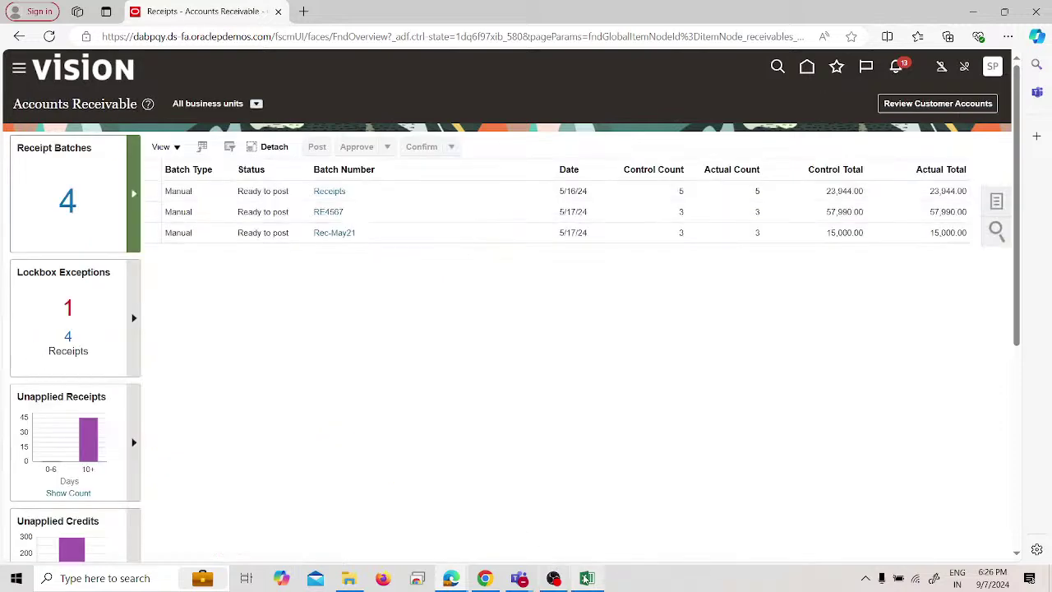
Switch to the Excel worksheet and add the bold heading "Reversal Receipts" in cell A19.
left_click(586, 579)
left_click(67, 379)
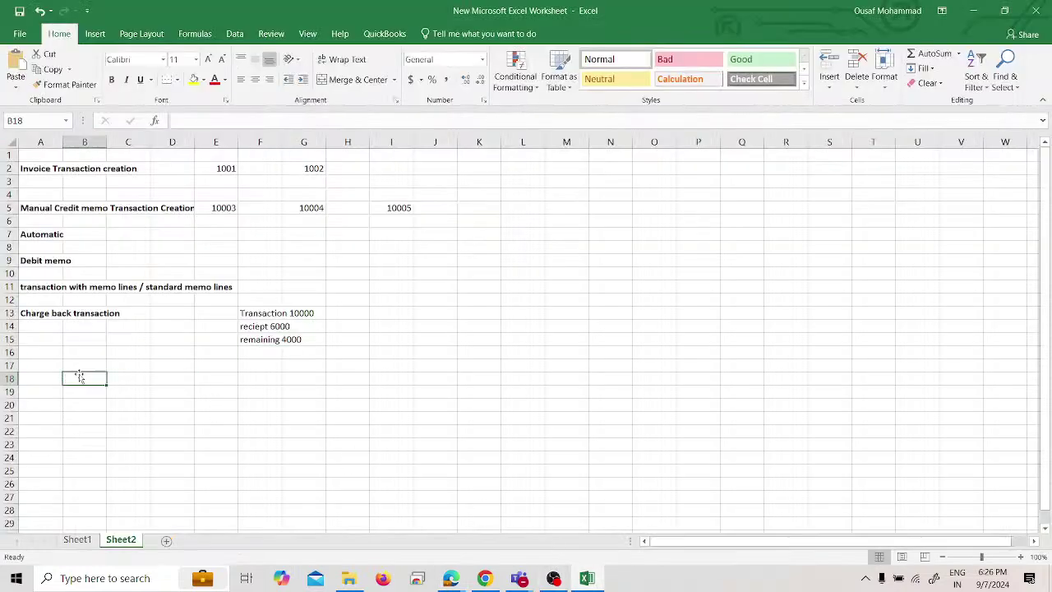
left_click(39, 393)
type("Rev")
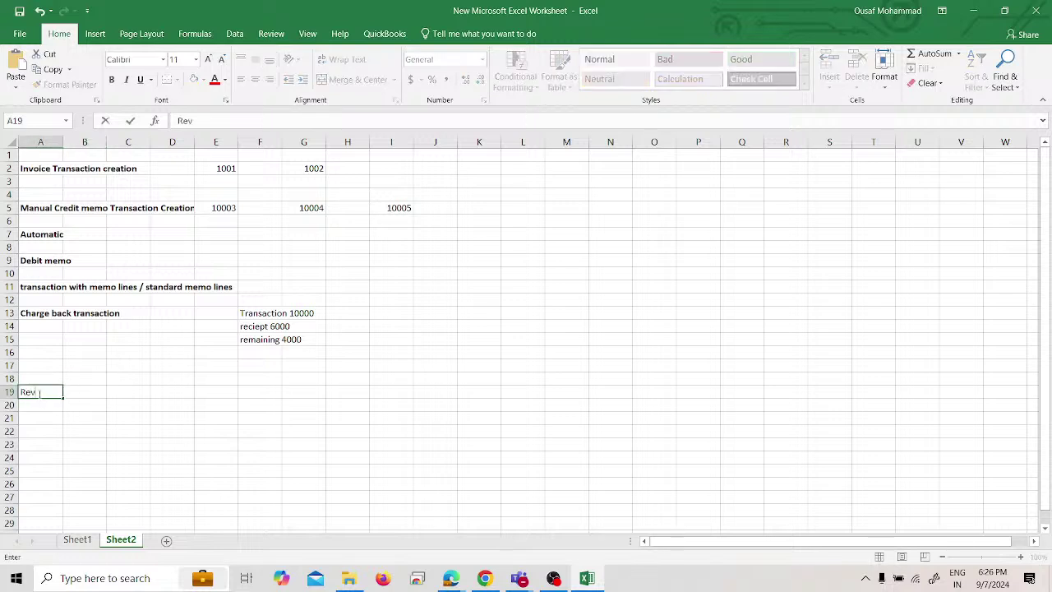
type("ersal Receipts")
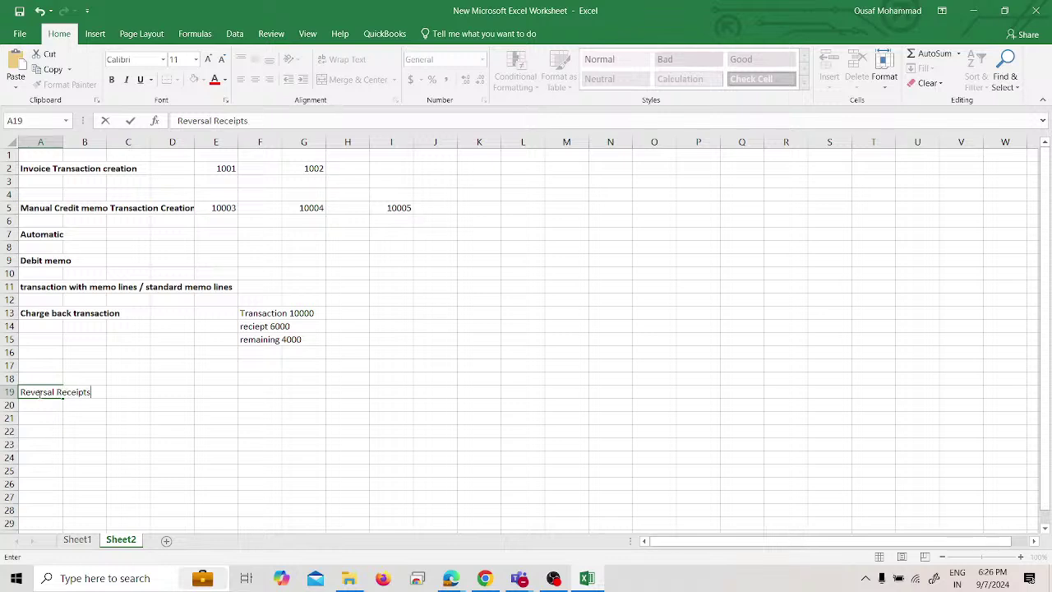
key("Tab")
key("Tab")
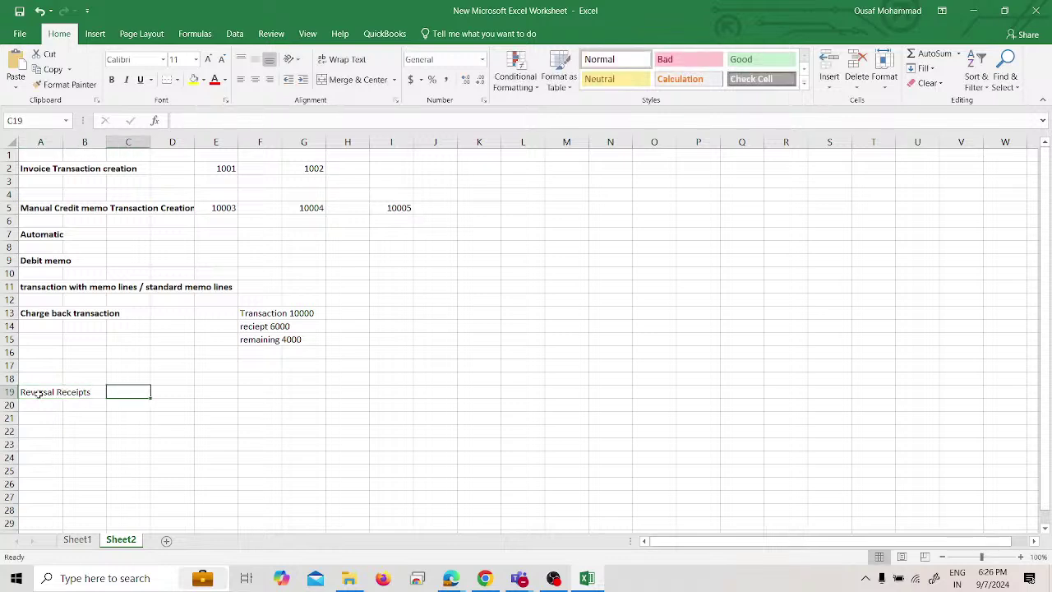
left_click(39, 394)
key("ctrl+b")
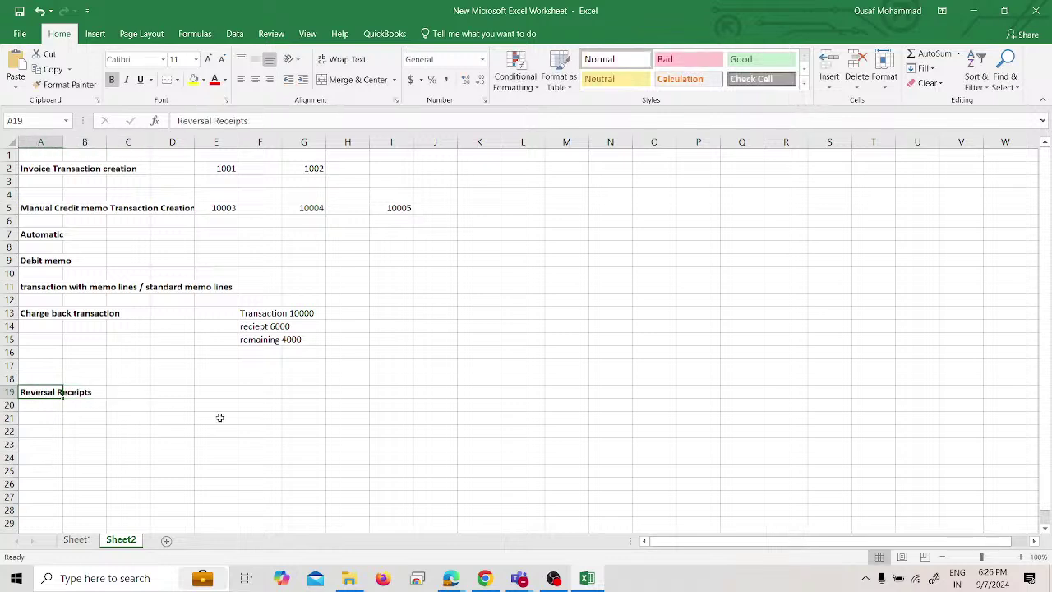
Select cell D19 in the same row as the Reversal Receipts heading.
left_click(215, 402)
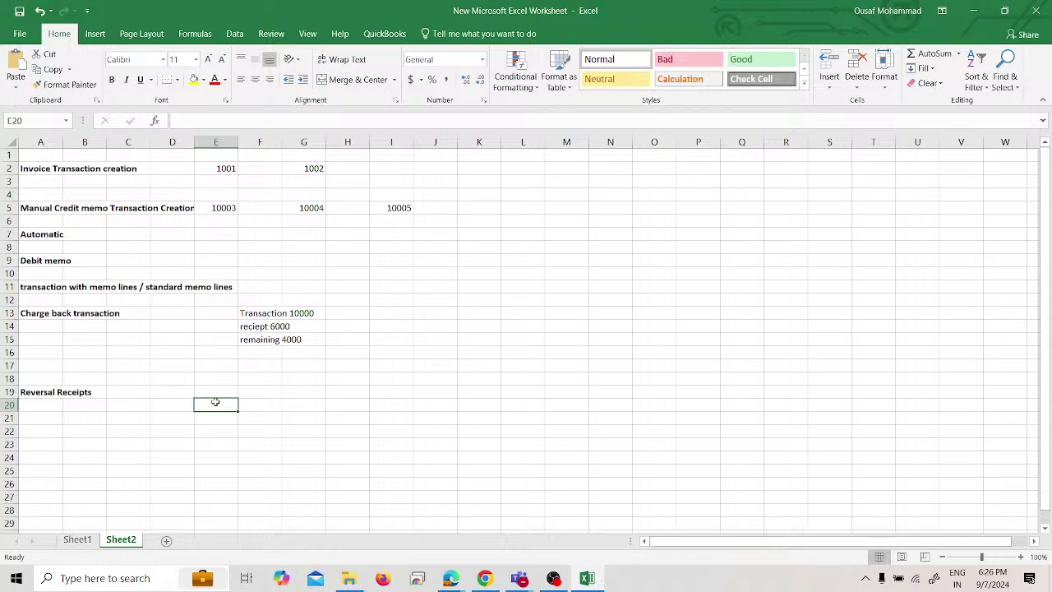
left_click(143, 394)
left_click(175, 397)
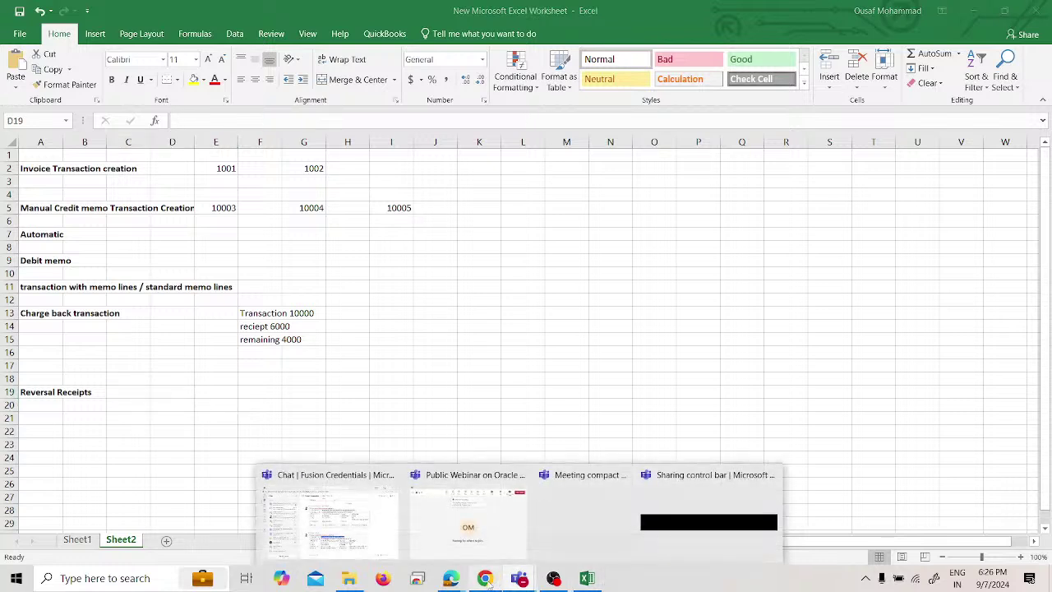
mouse_move(450, 578)
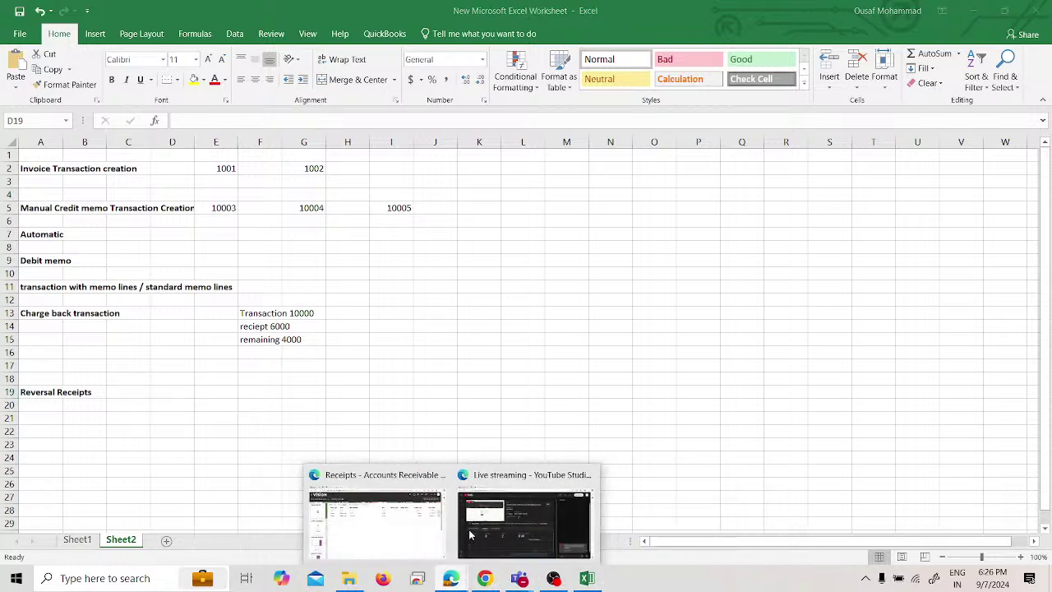
left_click(471, 535)
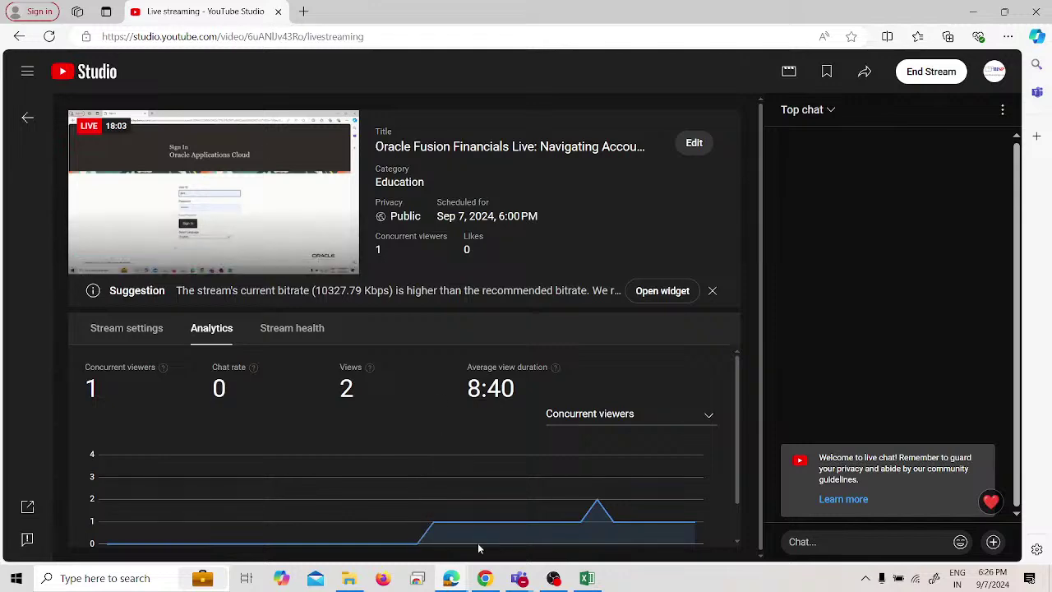
mouse_move(450, 578)
left_click(394, 509)
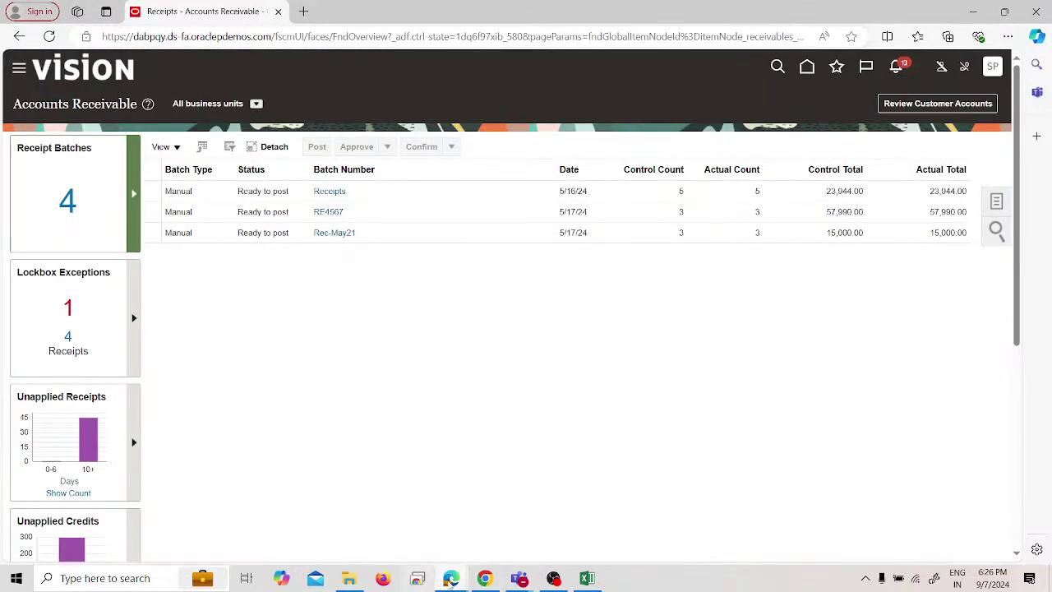
left_click(587, 578)
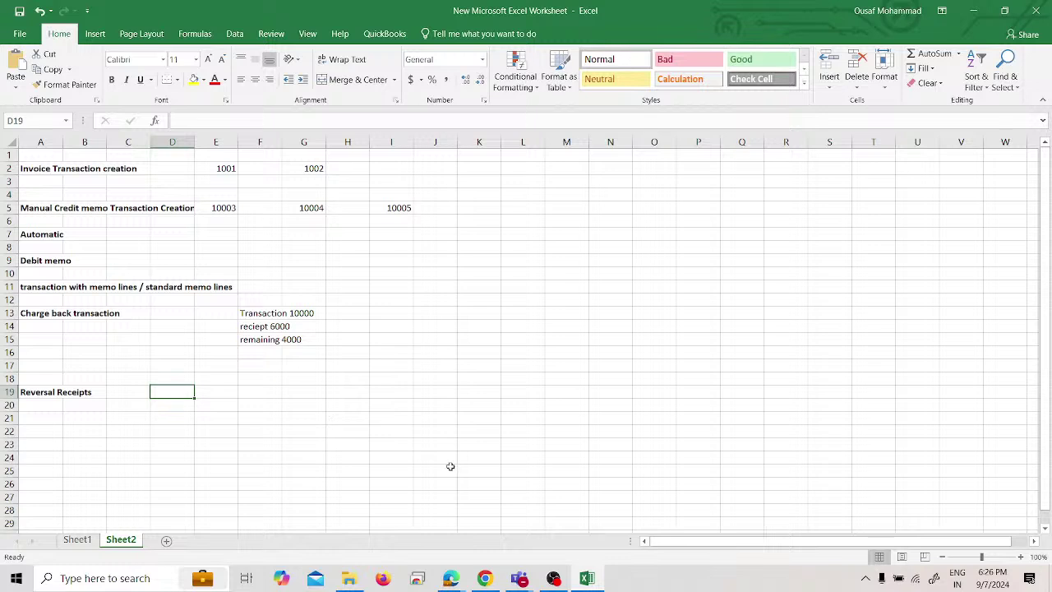
Enter "Case 1" in cell D19 and "Transaction 5000" in cell F19.
type("Case 1")
key("Tab")
key("Tab")
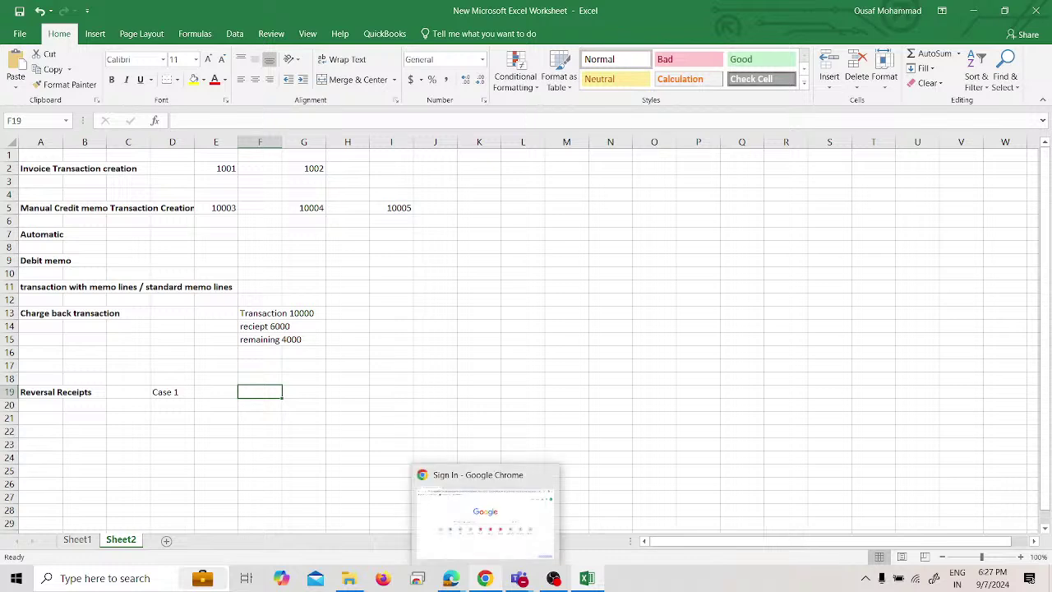
type("Trn")
key("BackSpace")
type("ansaction 5000")
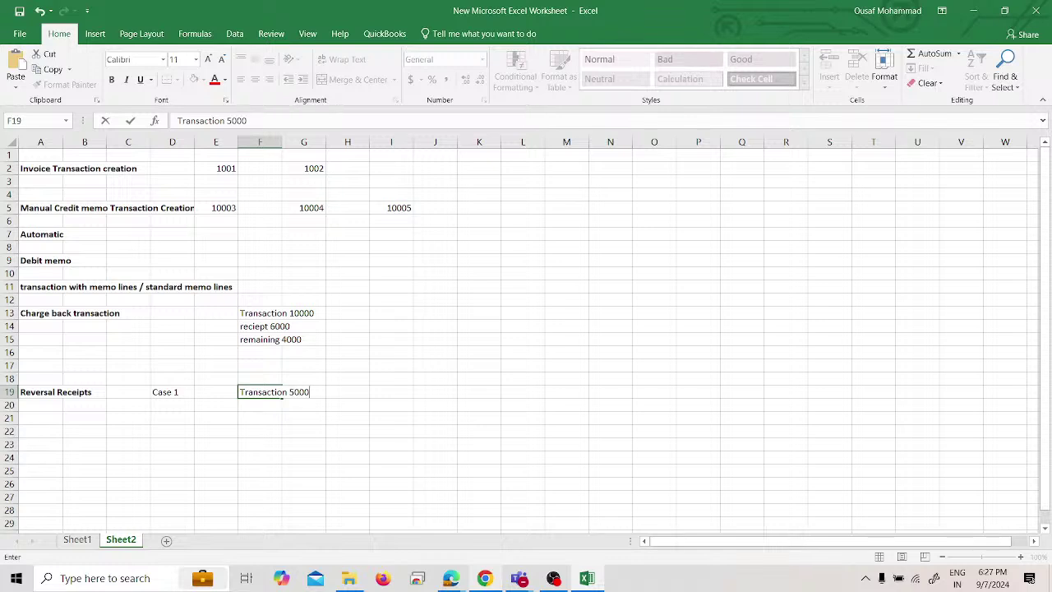
key("Return")
Record the Case 1 receipt by entering "receipt" in F20 and 5000 in G20.
key("Right")
key("Right")
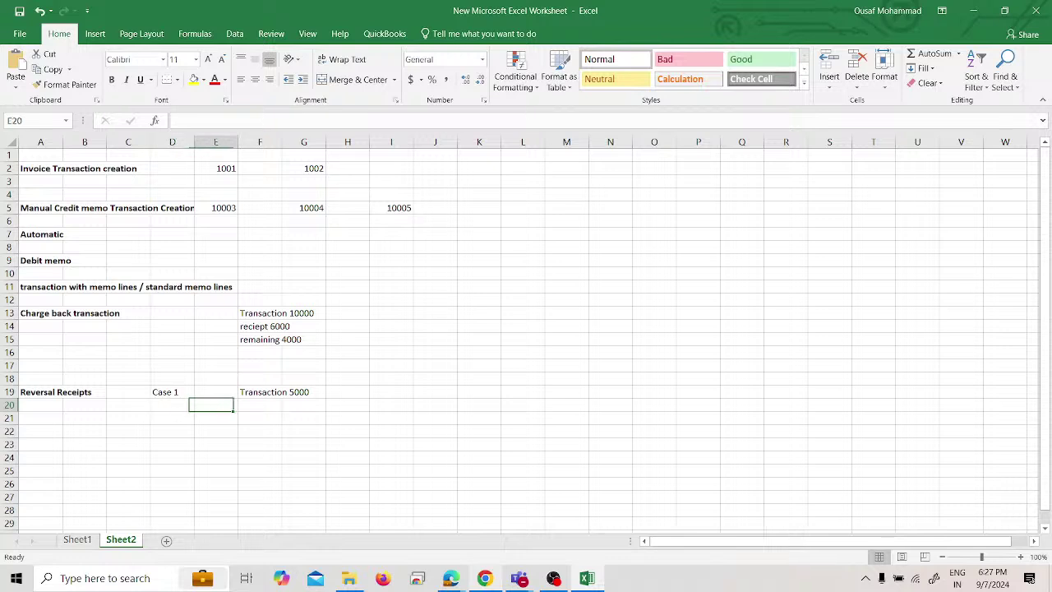
type("receipt")
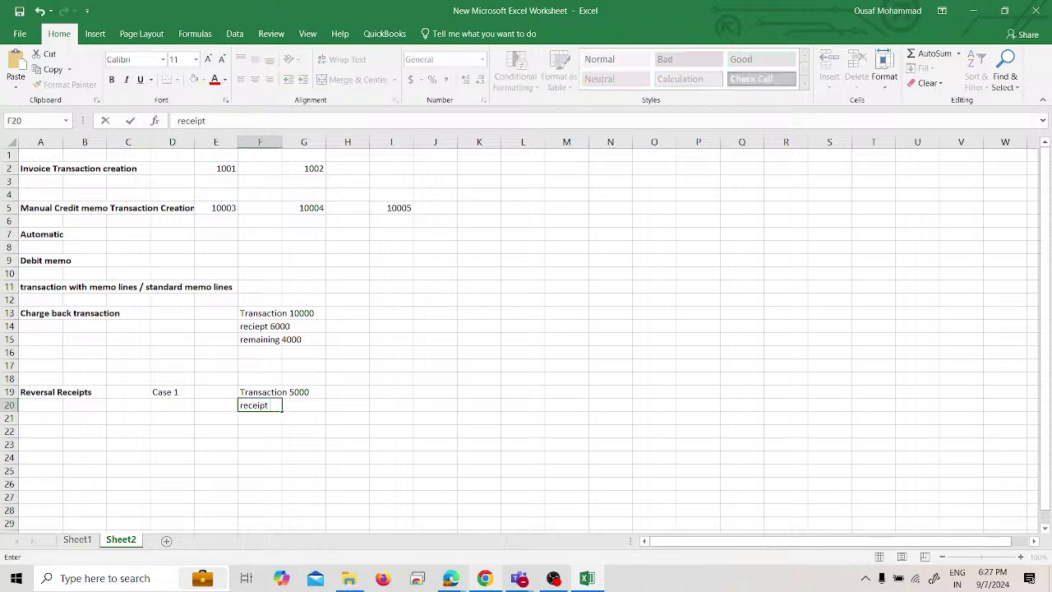
key("Right")
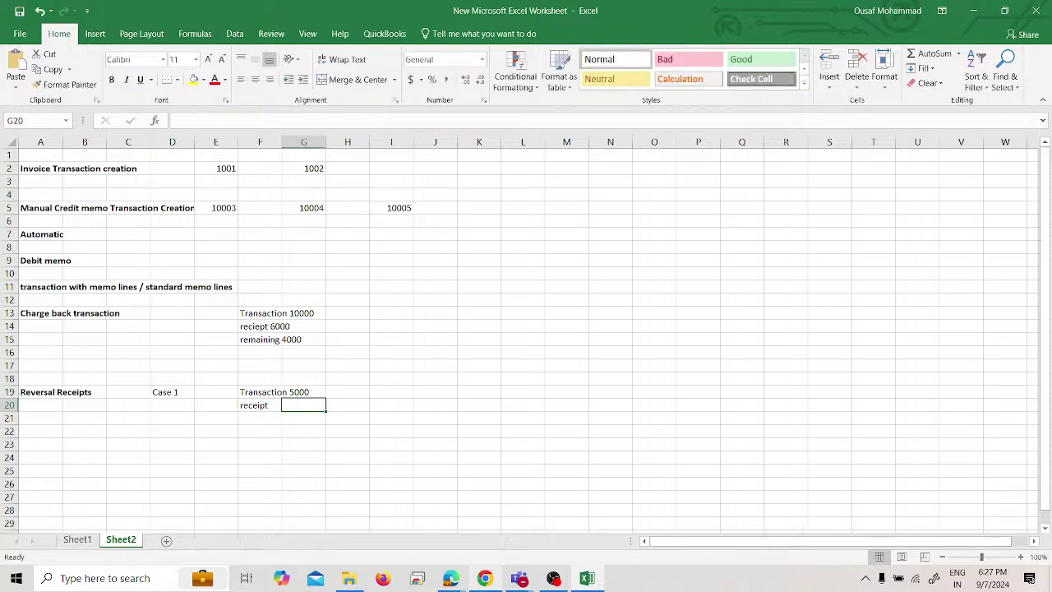
type("5000")
key("Return")
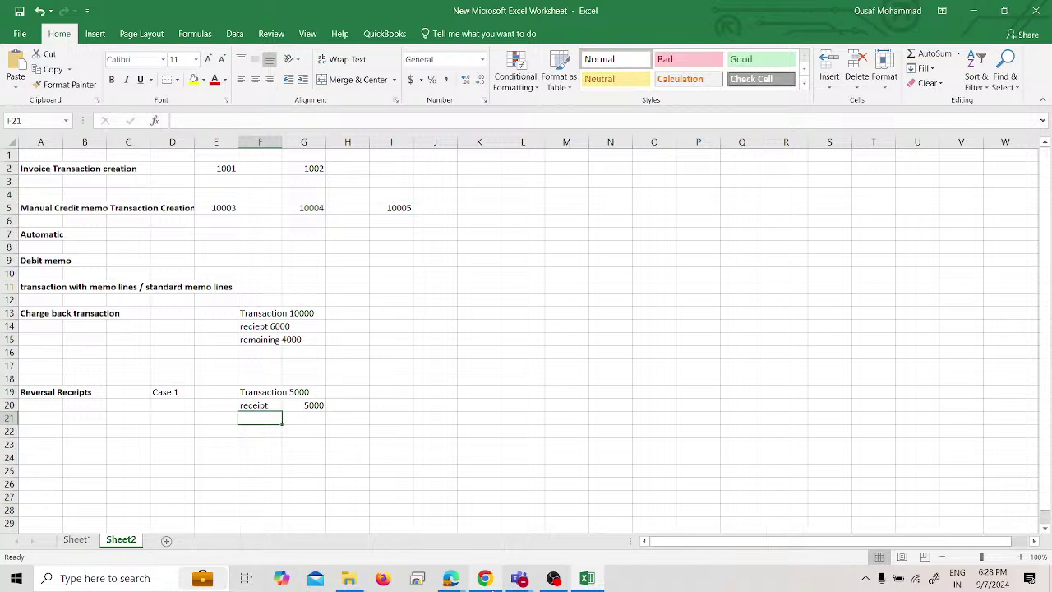
Enter "o/s" in F21 with 0 in G21, and "reverse receipts" in F22.
type("o/s")
key("Tab")
type("0")
key("Return")
mouse_move(490, 589)
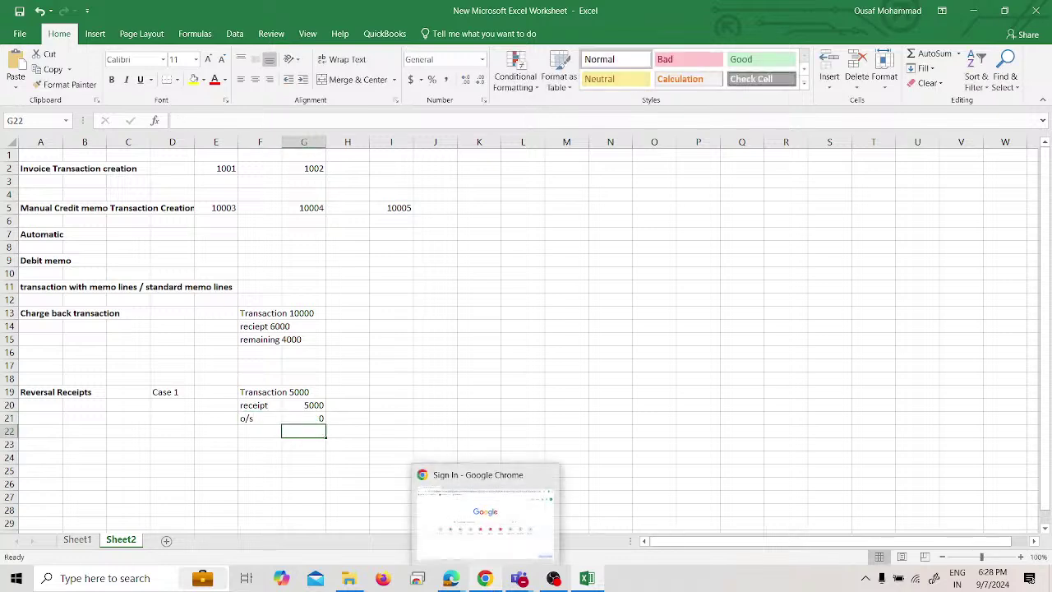
left_click(263, 428)
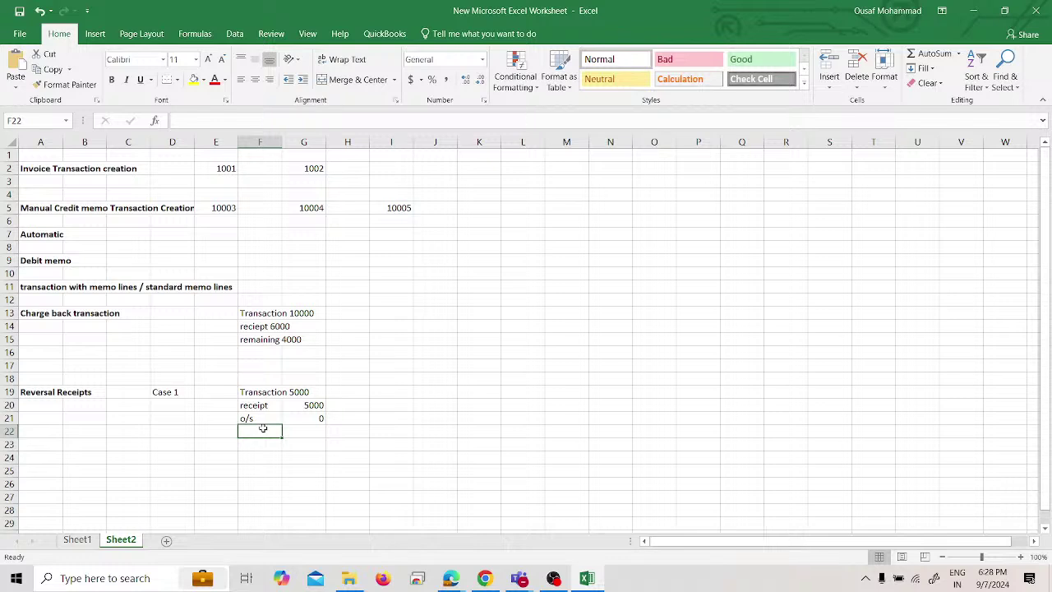
type("reverse receipts")
key("Return")
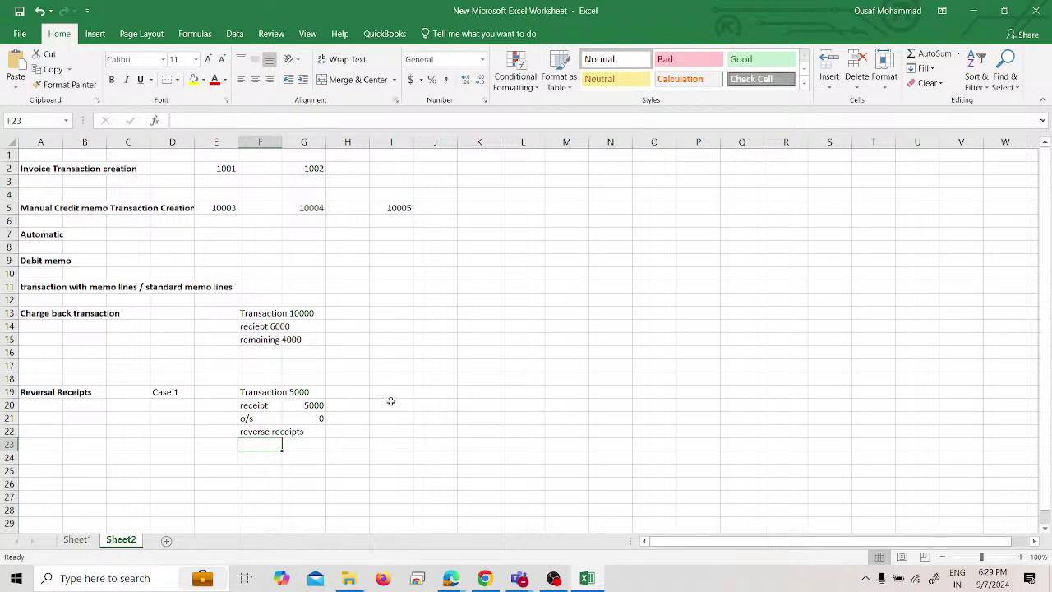
Enter the label "Case 2" in cell D24 and move to cell F24.
left_click(168, 460)
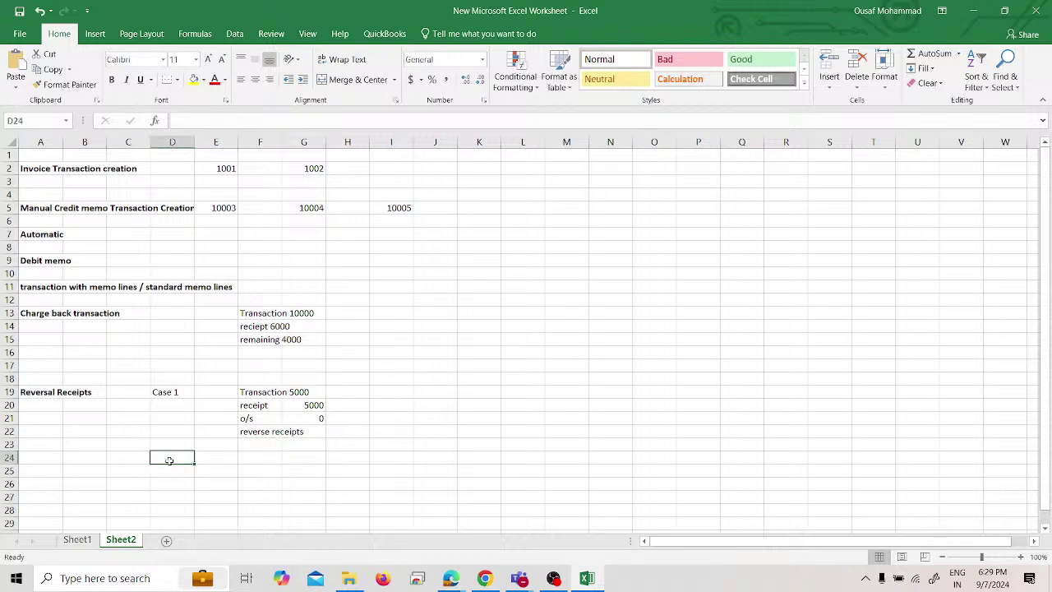
type("Case 2")
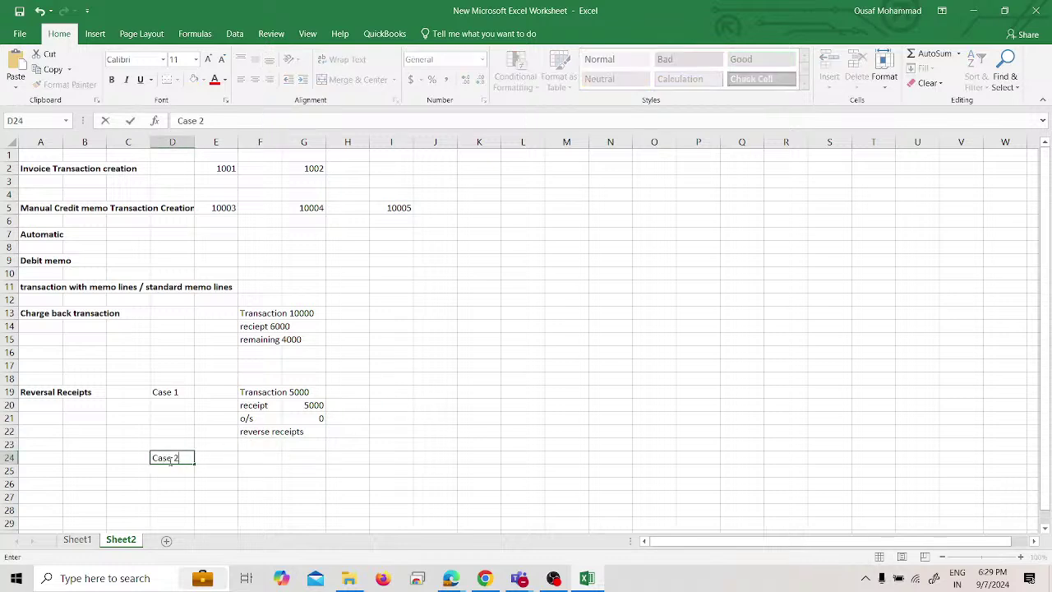
key("Tab")
key("Tab")
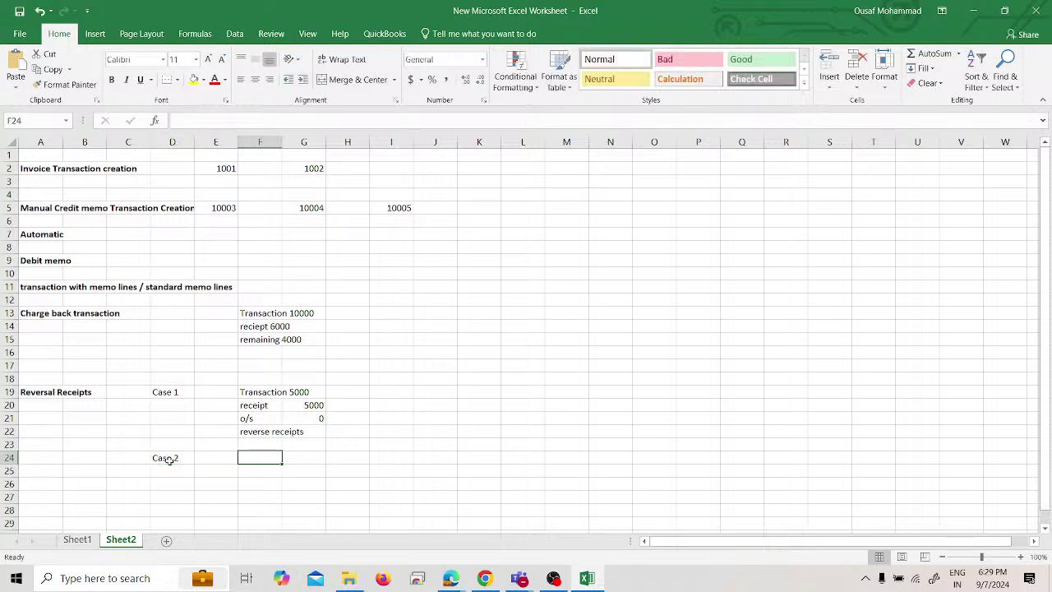
Copy the Case 1 entries in F19:F21 to F24:F26 for Case 2.
left_click_drag(260, 391, 259, 412)
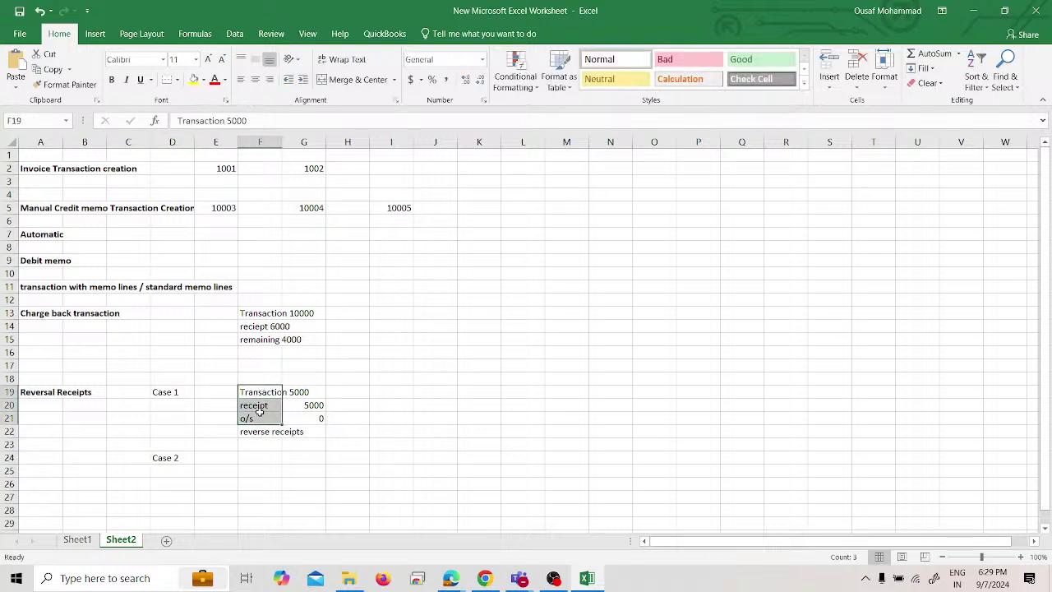
key("ctrl+c")
left_click(265, 457)
key("ctrl+v")
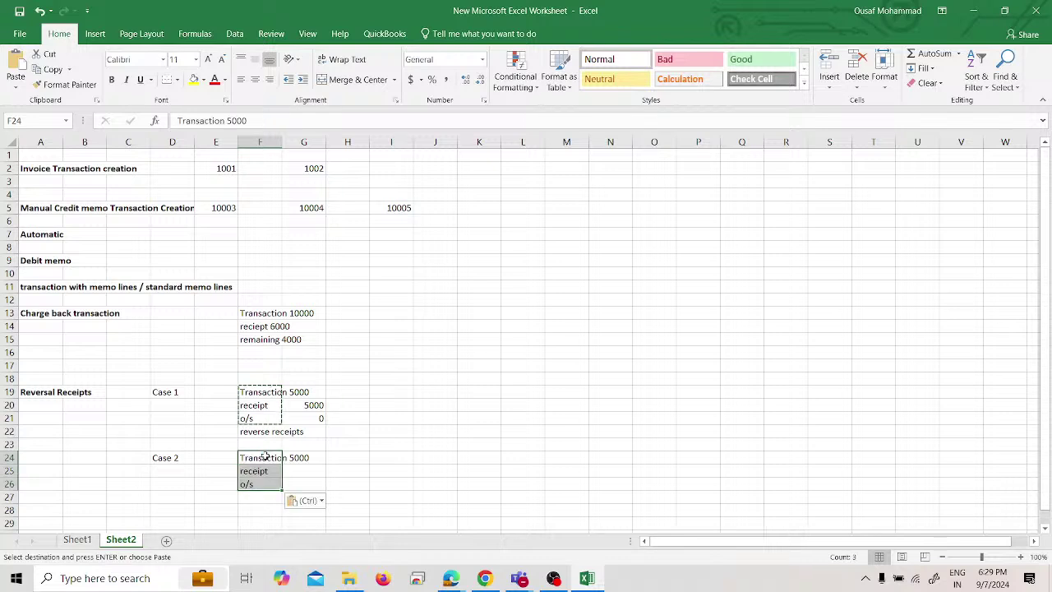
key("Escape")
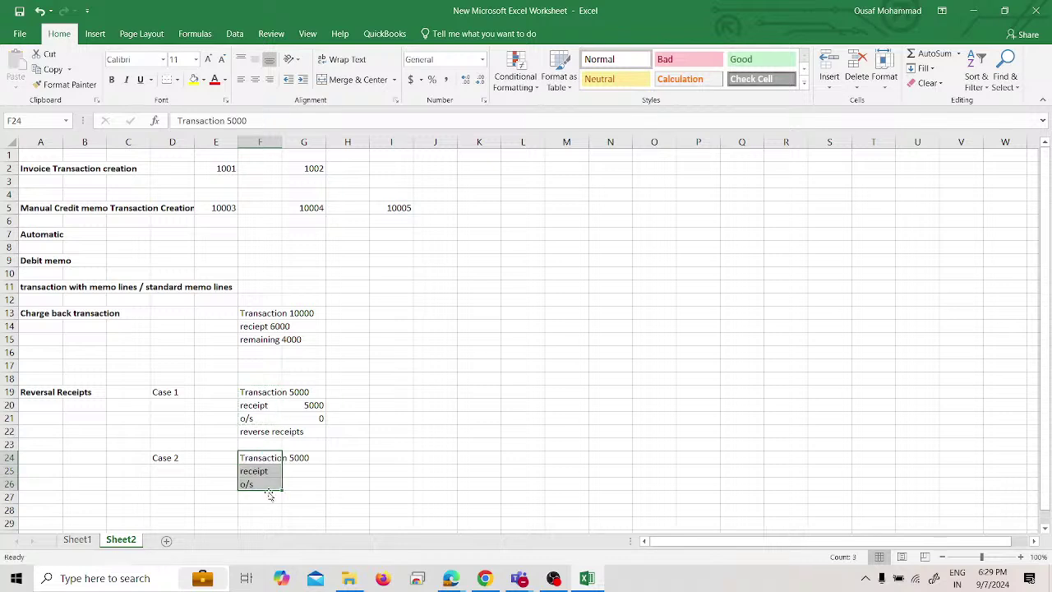
Enter the Case 2 amounts, 5000 for the receipt in G25 and 0 for o/s in G26, and select cell F27.
left_click(307, 475)
type("5000")
key("Return")
type("0")
key("Return")
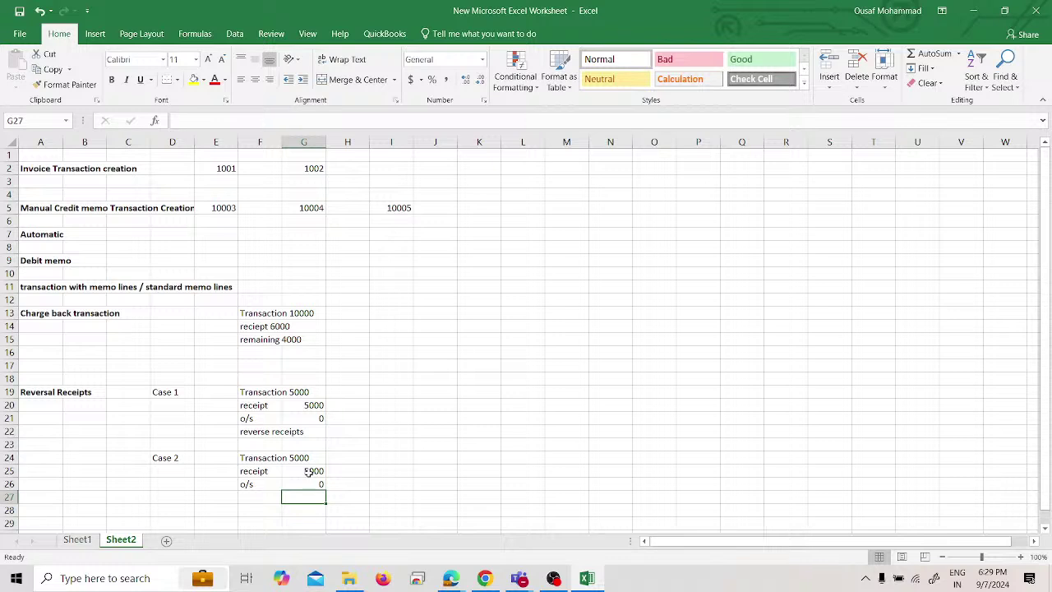
left_click(259, 504)
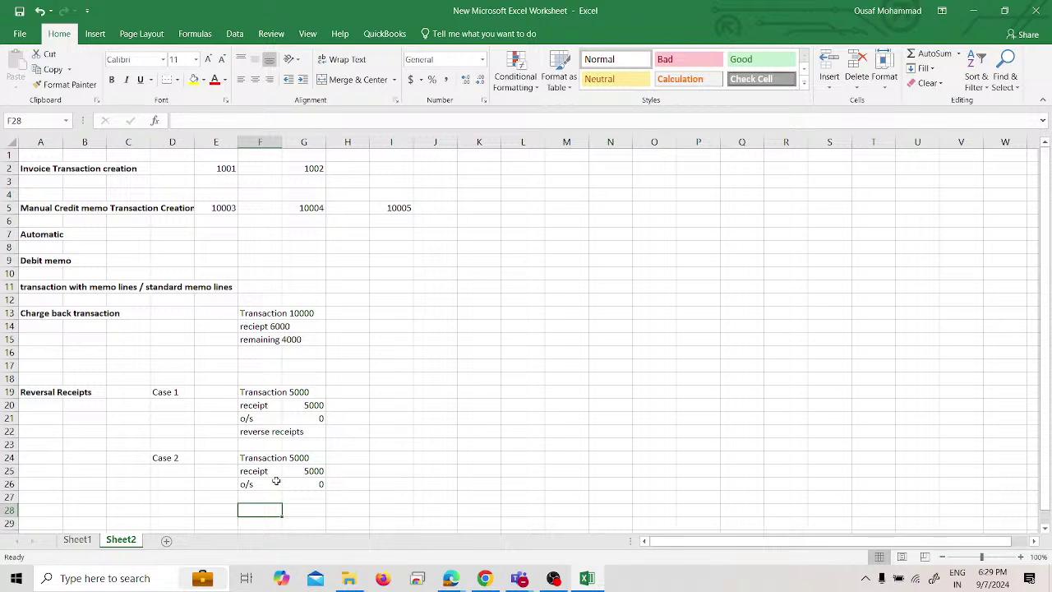
left_click(268, 496)
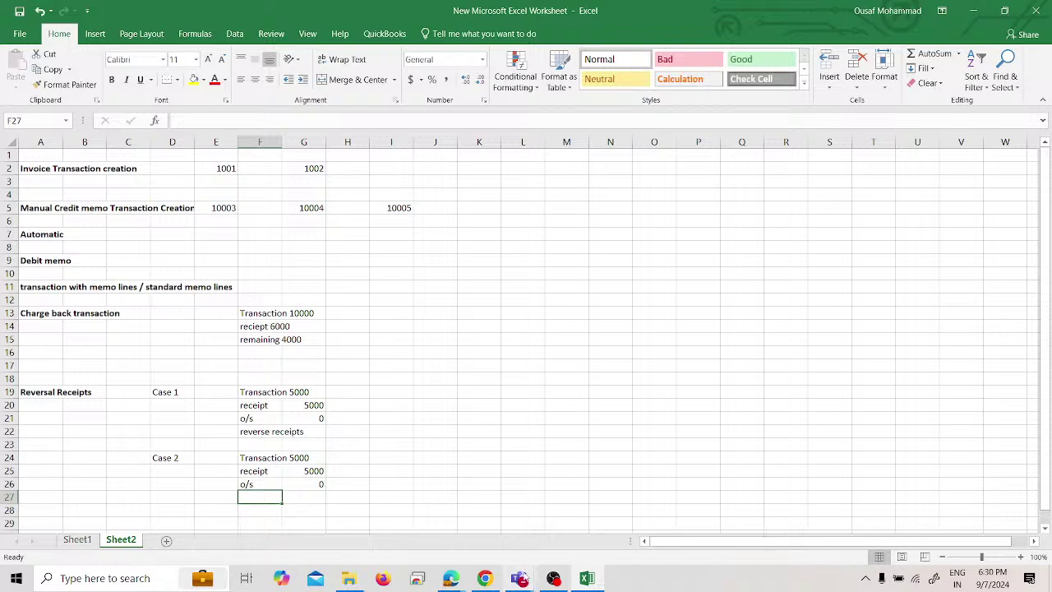
Check the Oracle Accounts Receivable receipts page in the Edge browser and return to the Excel worksheet.
mouse_move(451, 578)
left_click(403, 537)
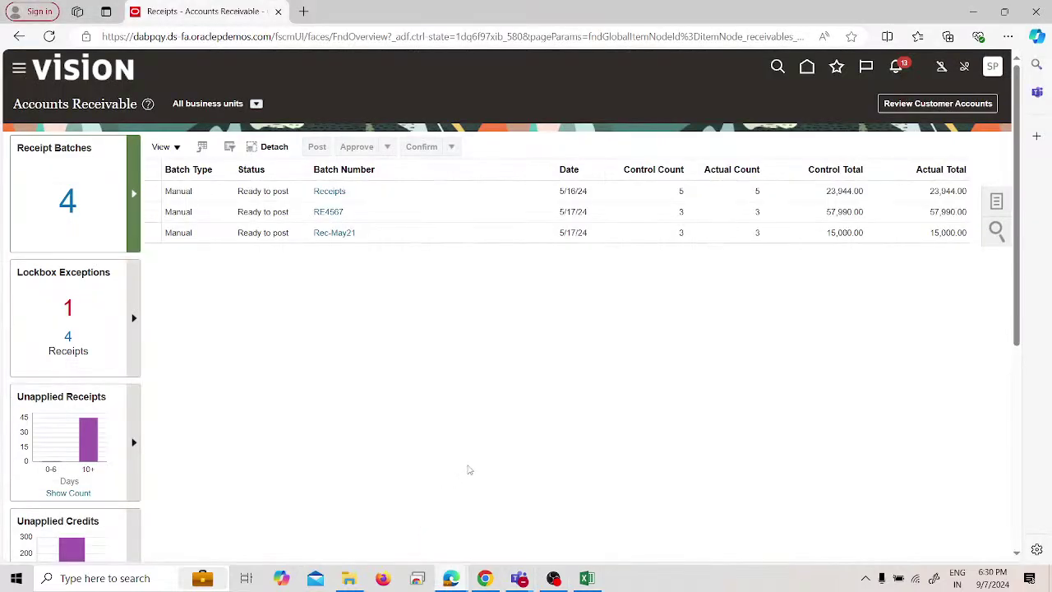
mouse_move(452, 575)
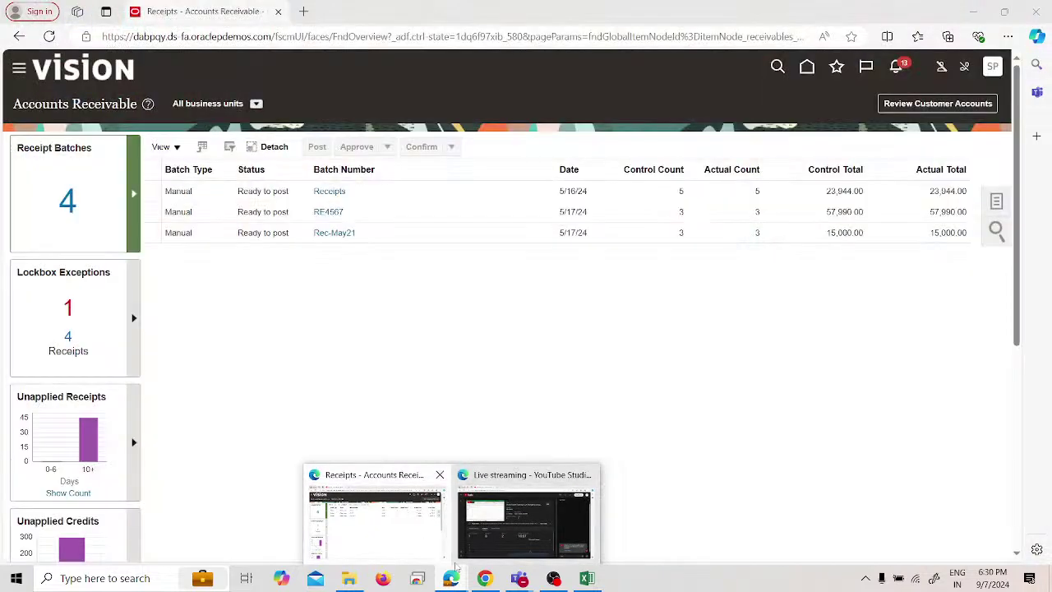
left_click(587, 578)
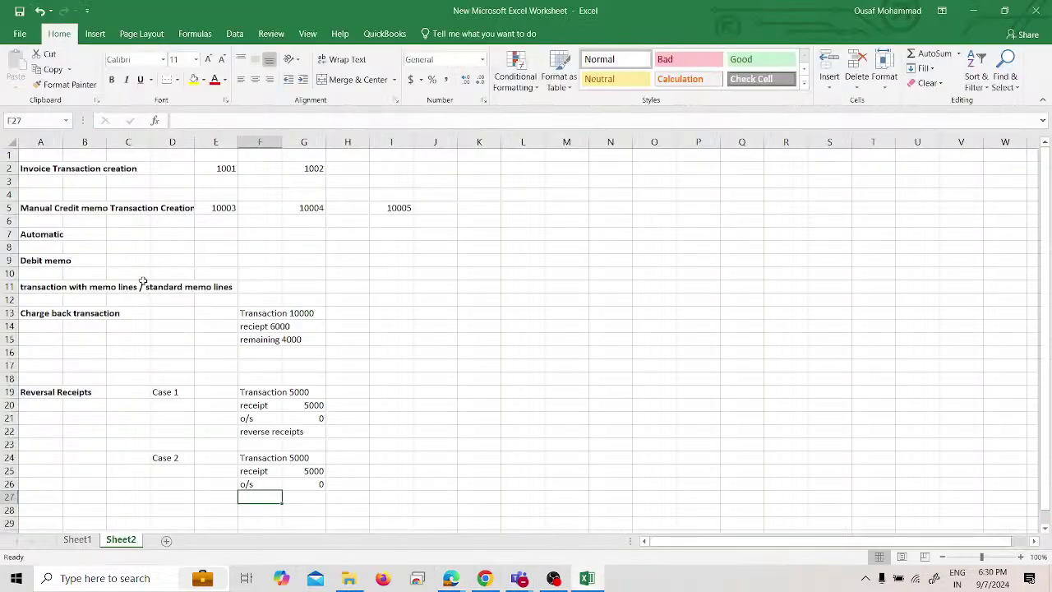
Review the covered topics in the worksheet, from the memo lines and charge back headings down to Reversal Receipts.
left_click(51, 318)
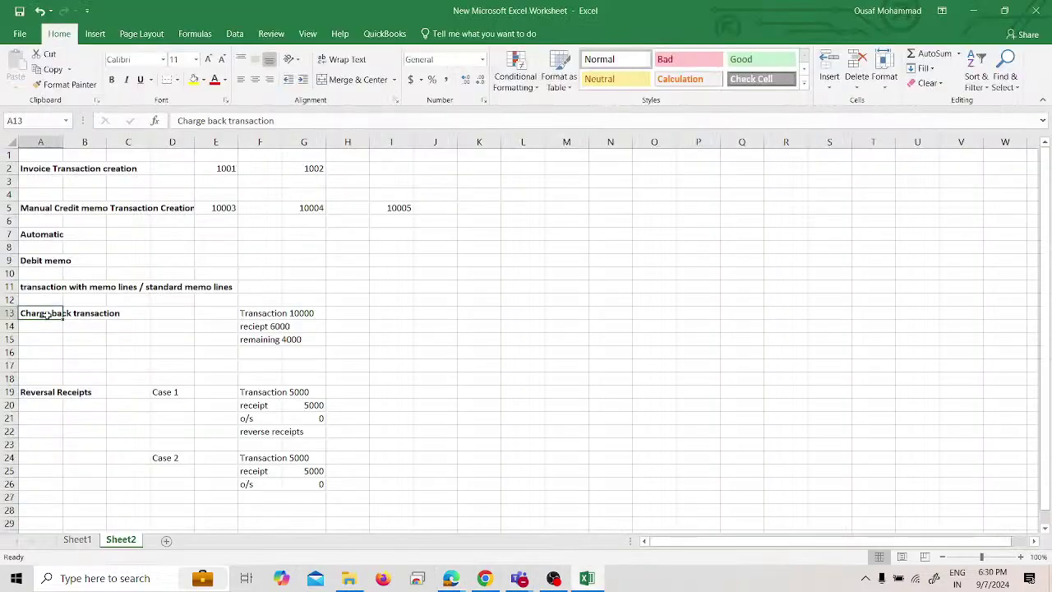
left_click(174, 328)
left_click(73, 288)
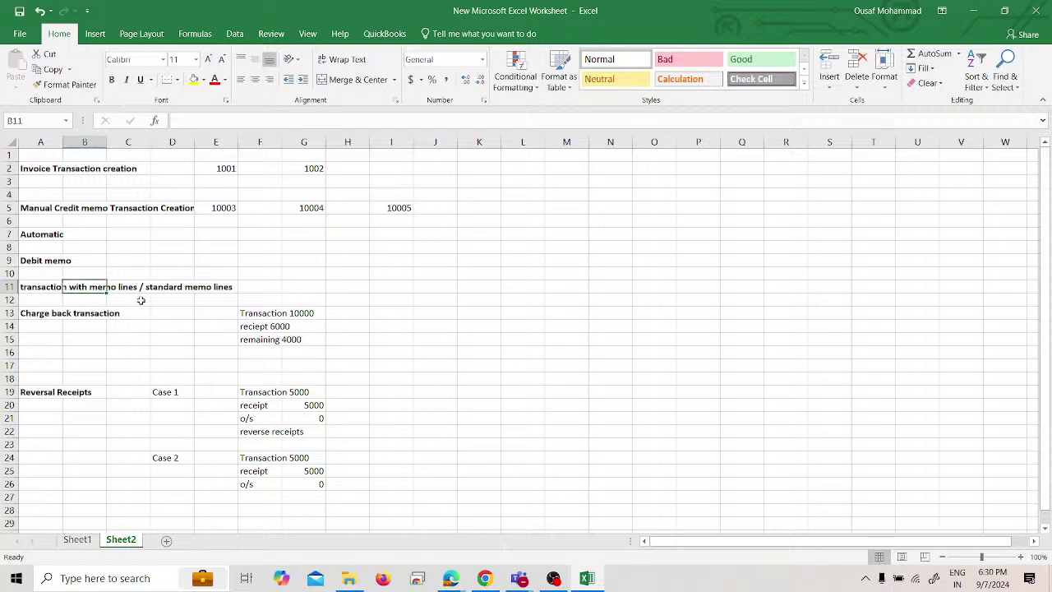
key("Down")
key("Down")
key("Down")
key("Down")
key("Down")
key("Down")
key("Down")
key("Down")
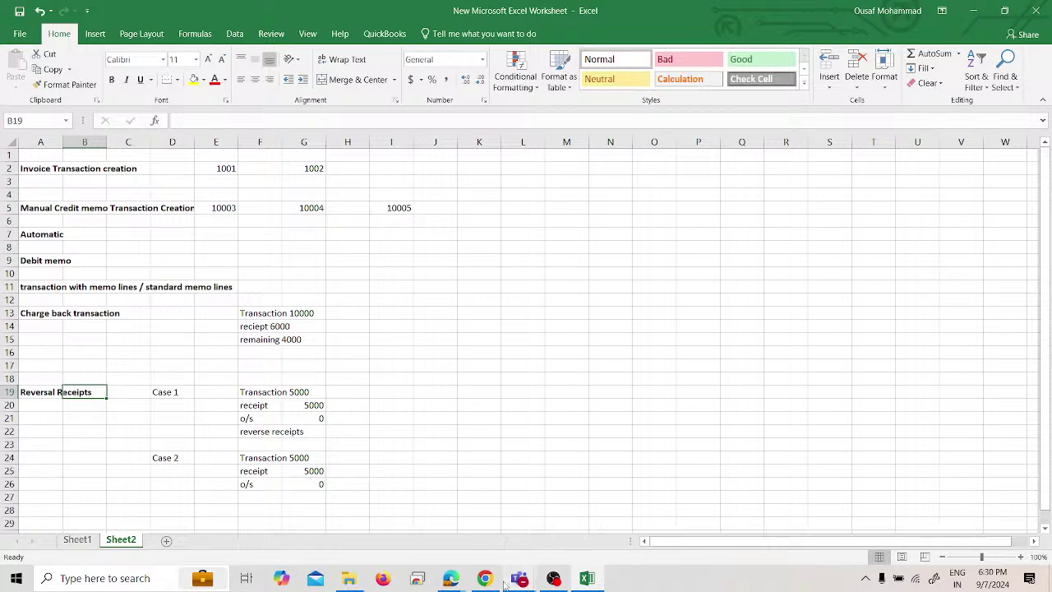
Switch to the YouTube Studio window in Edge and end the live stream.
mouse_move(461, 582)
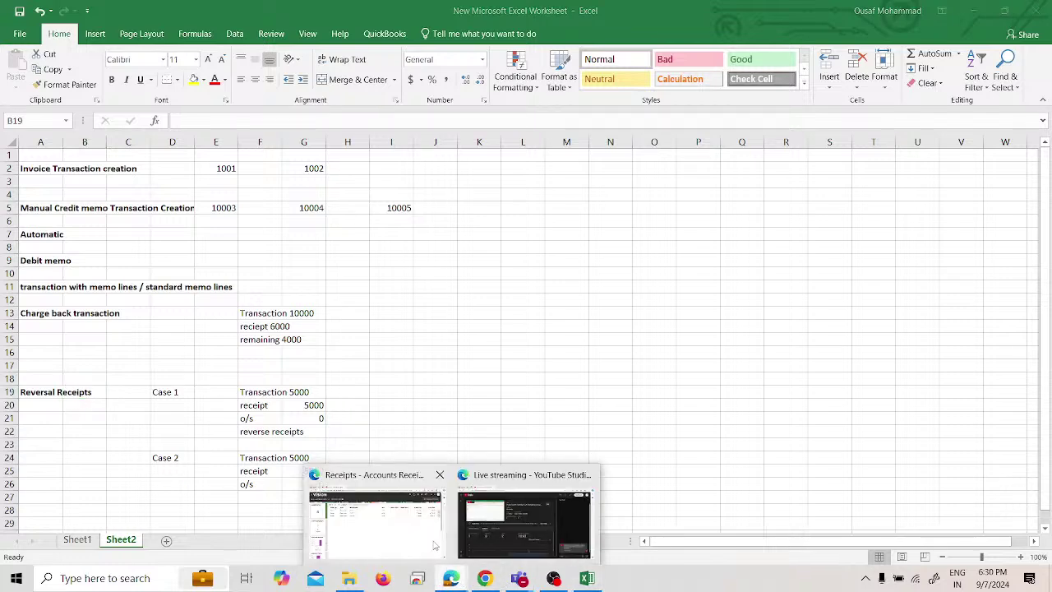
left_click(526, 513)
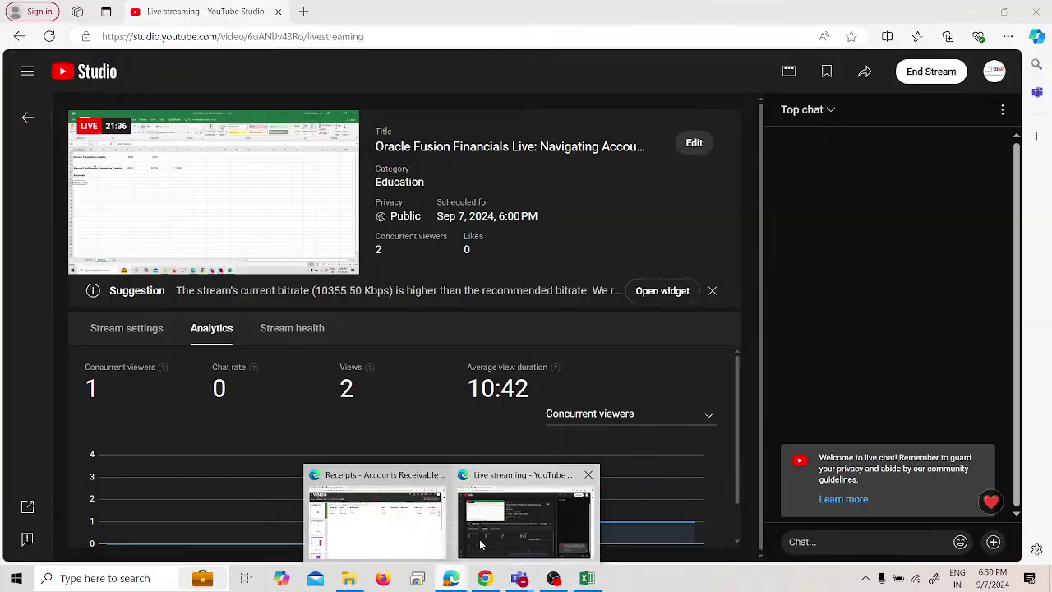
left_click(931, 72)
left_click(639, 360)
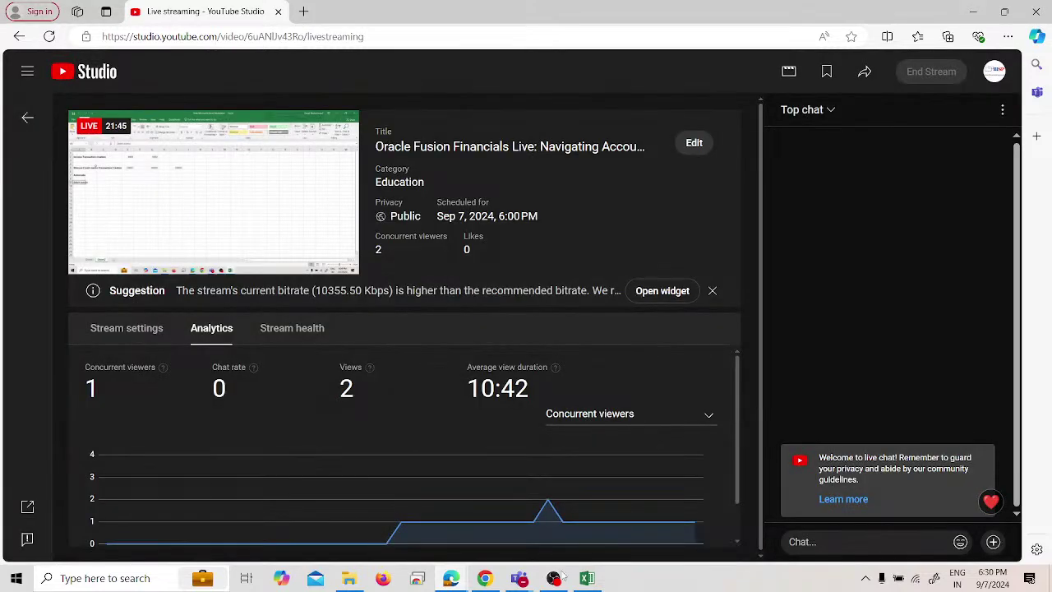